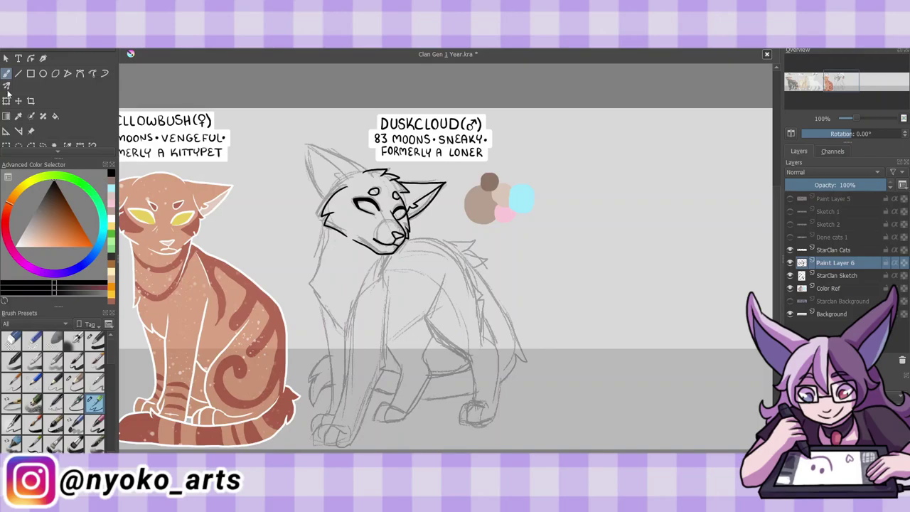
Ink Duskcloud's tall pointed ear and the lower chest line over the sketch in black.
key("/")
left_click_drag(309, 145, 347, 175)
left_click_drag(309, 146, 324, 200)
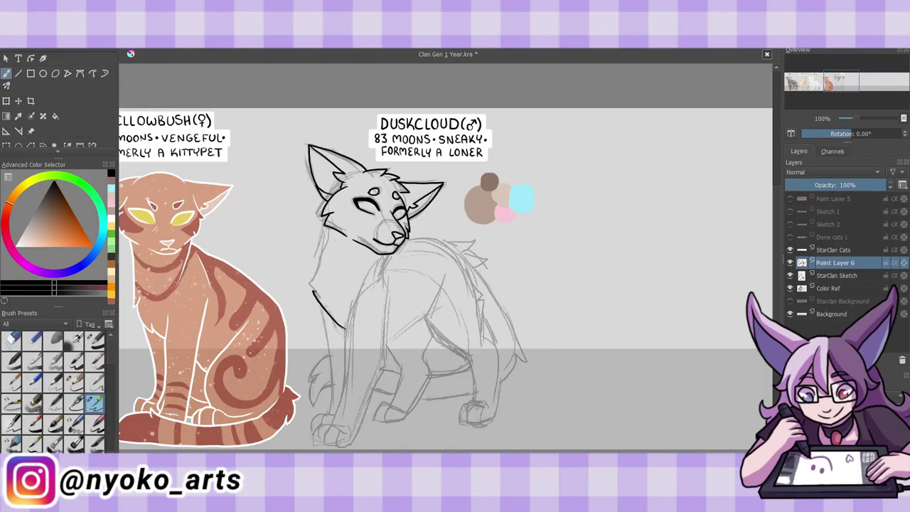
mouse_move(384, 256)
left_mouse_down()
mouse_move(332, 424)
mouse_move(350, 297)
mouse_move(377, 389)
mouse_move(352, 442)
mouse_move(381, 372)
left_mouse_up()
key("ctrl+z")
key("ctrl+z")
key("ctrl+z")
Ink Duskcloud's front leg with its paw and toes, and the fluffy tail tip beside it.
mouse_move(334, 433)
left_mouse_down()
mouse_move(352, 442)
mouse_move(387, 356)
left_mouse_up()
left_click_drag(386, 257, 384, 359)
mouse_move(340, 425)
left_mouse_down()
mouse_move(316, 445)
mouse_move(322, 425)
mouse_move(315, 435)
left_mouse_up()
mouse_move(324, 415)
left_mouse_down()
mouse_move(331, 337)
mouse_move(310, 384)
left_mouse_up()
left_click_drag(313, 378, 331, 405)
Ink Duskcloud's belly, near hind leg with paw, and the back line up to the neck.
left_click_drag(388, 281, 461, 357)
mouse_move(461, 356)
left_mouse_down()
mouse_move(490, 407)
mouse_move(479, 403)
mouse_move(491, 422)
left_mouse_up()
mouse_move(479, 338)
left_mouse_down()
mouse_move(501, 426)
mouse_move(481, 299)
mouse_move(459, 256)
mouse_move(404, 237)
left_mouse_up()
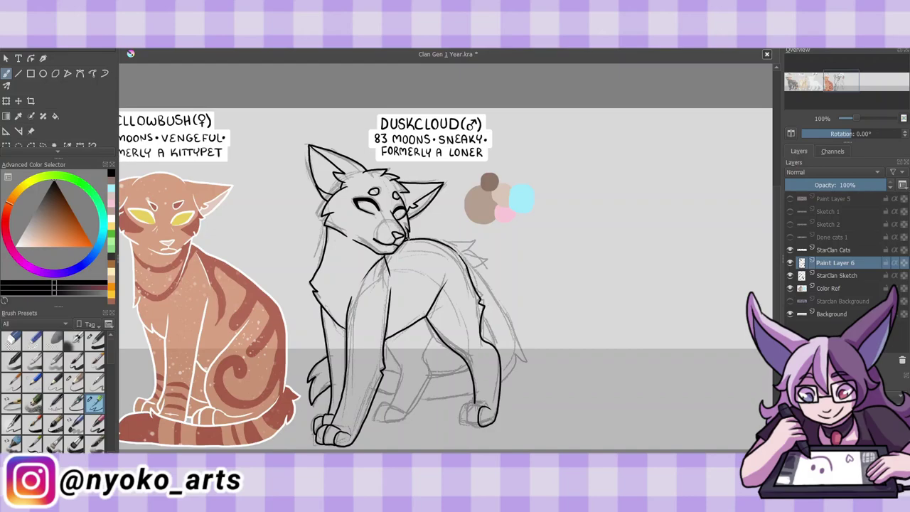
Ink Duskcloud's far hind leg and its paw behind the near leg.
left_click_drag(412, 334, 427, 411)
left_click_drag(414, 404, 385, 421)
left_click_drag(395, 390, 374, 419)
left_click_drag(402, 339, 386, 391)
Ink the tufts at Duskcloud's rump and the tail curving down behind the hind legs.
left_click_drag(445, 241, 473, 245)
mouse_move(461, 242)
left_mouse_down()
mouse_move(486, 261)
mouse_move(526, 360)
left_mouse_up()
left_click_drag(525, 361, 500, 387)
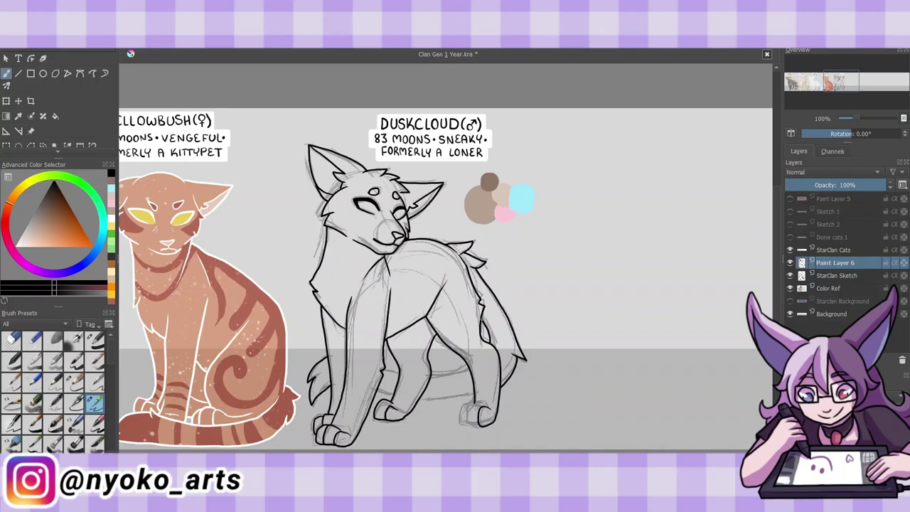
left_click_drag(418, 400, 475, 392)
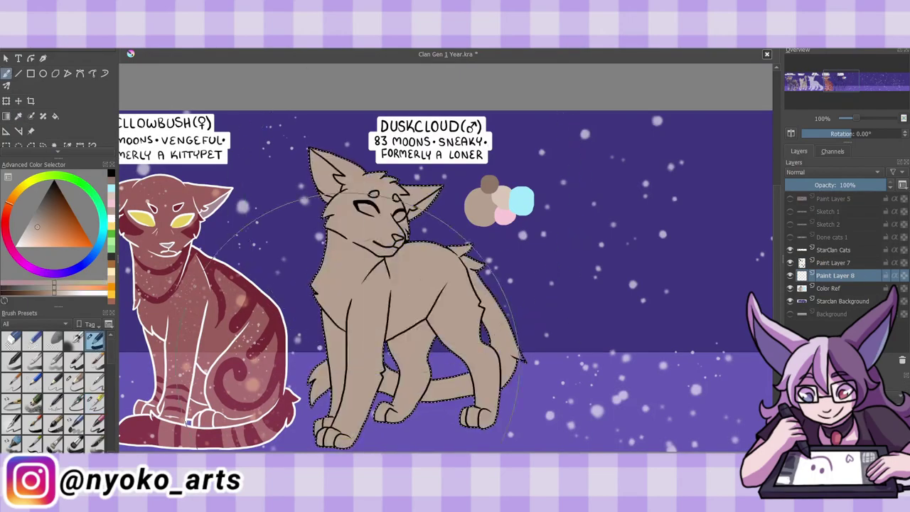
Paint Duskcloud's brow spots darker brown and the insides of both ears light beige.
left_click(43, 216)
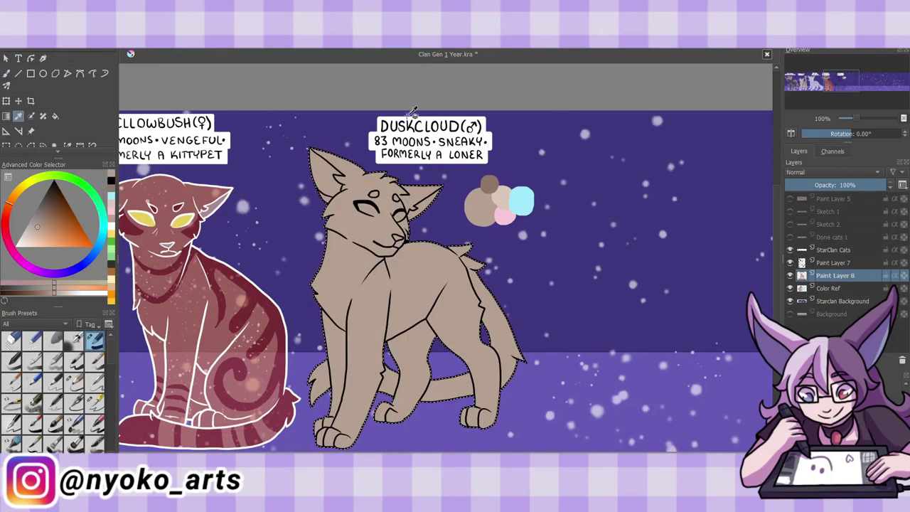
left_click(96, 403)
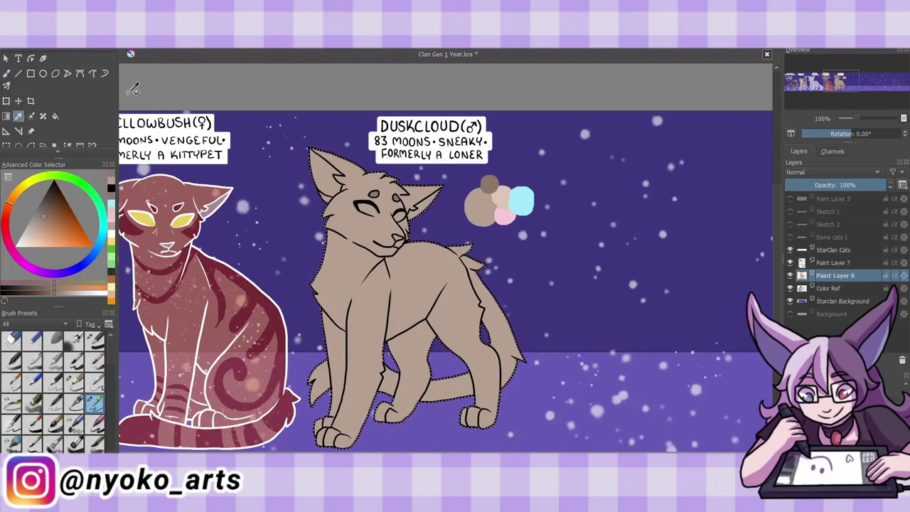
left_click(31, 237)
left_click_drag(314, 154, 334, 184)
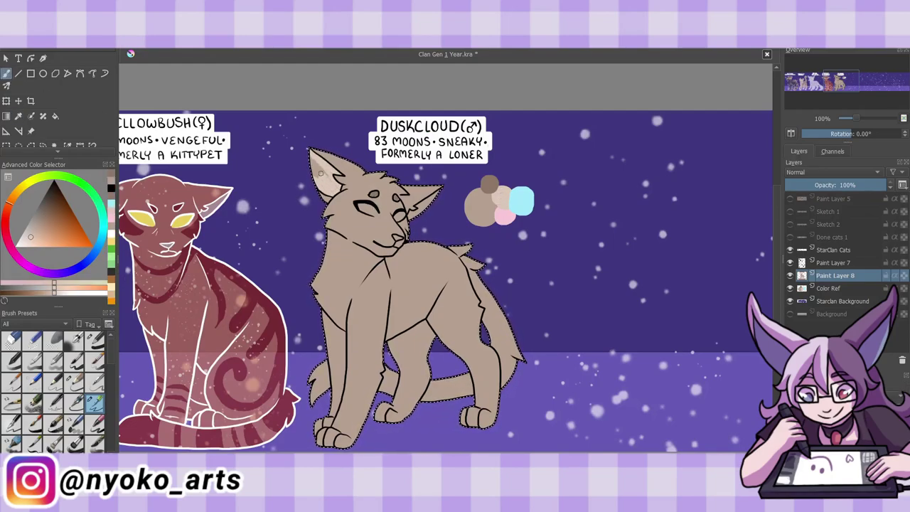
left_click_drag(416, 193, 435, 210)
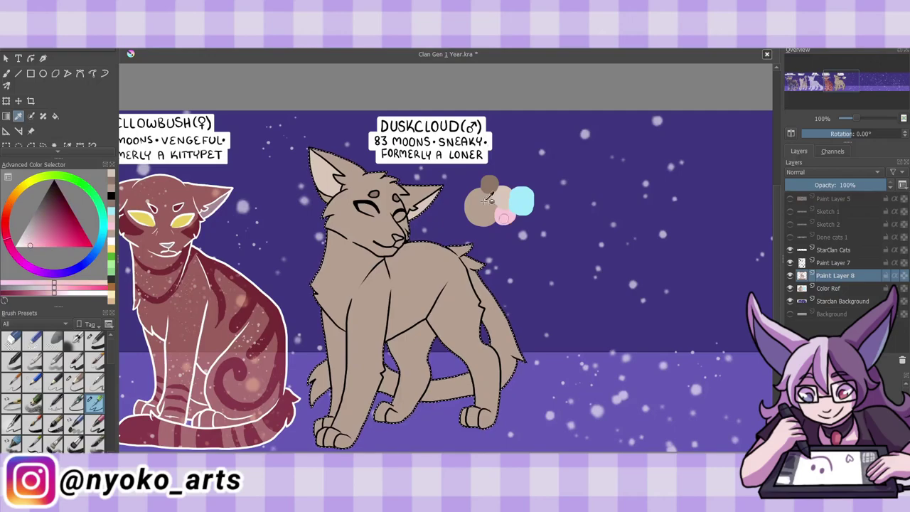
Paint Duskcloud's eyes light blue on a separate layer and recolor the line art white.
left_click(521, 201, "ctrl")
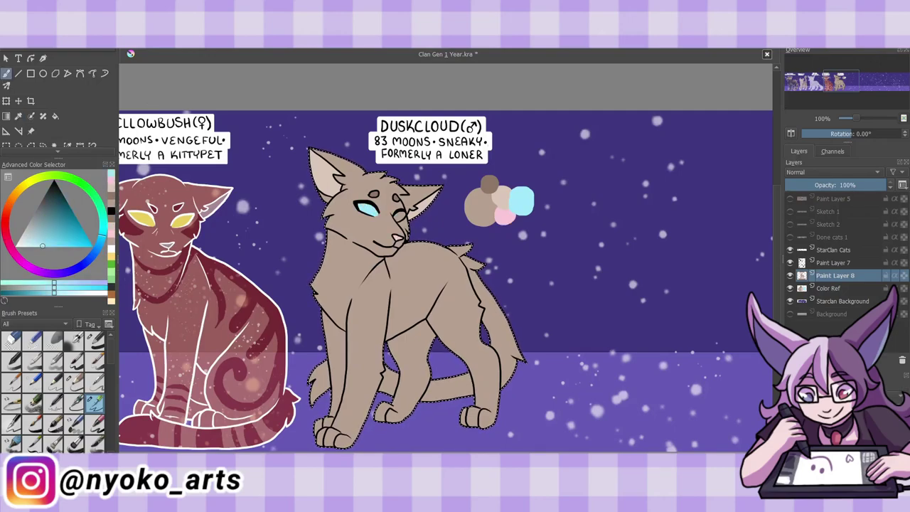
left_click_drag(832, 275, 826, 276)
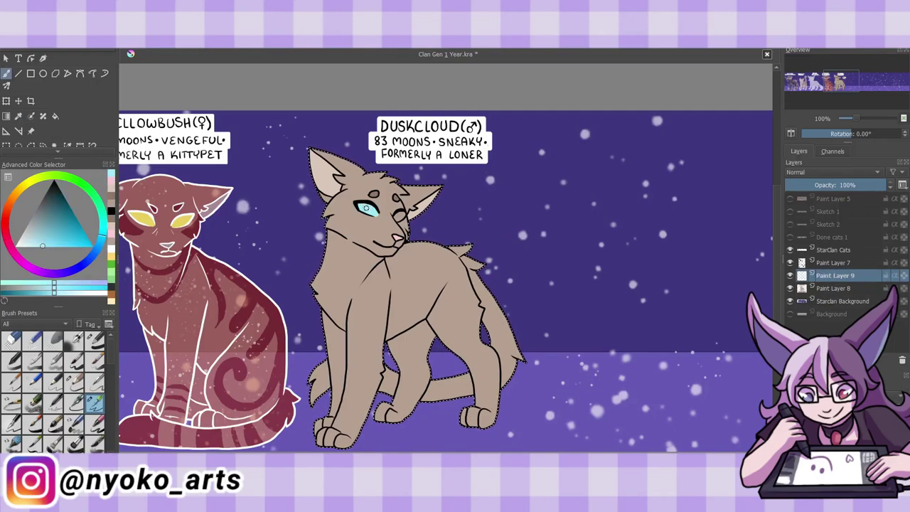
key("x")
left_click(377, 256)
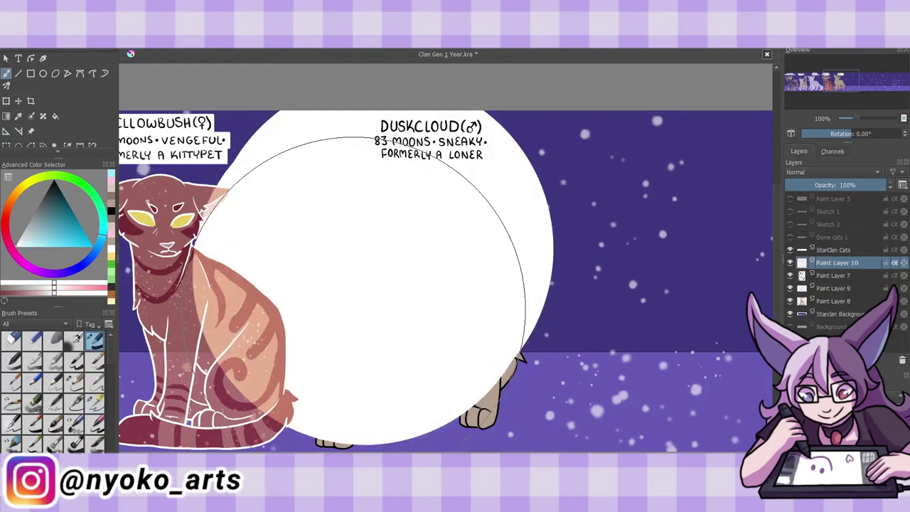
Lower the opacity of Duskcloud's base color layer to 89%.
left_click(835, 288)
left_click(866, 185)
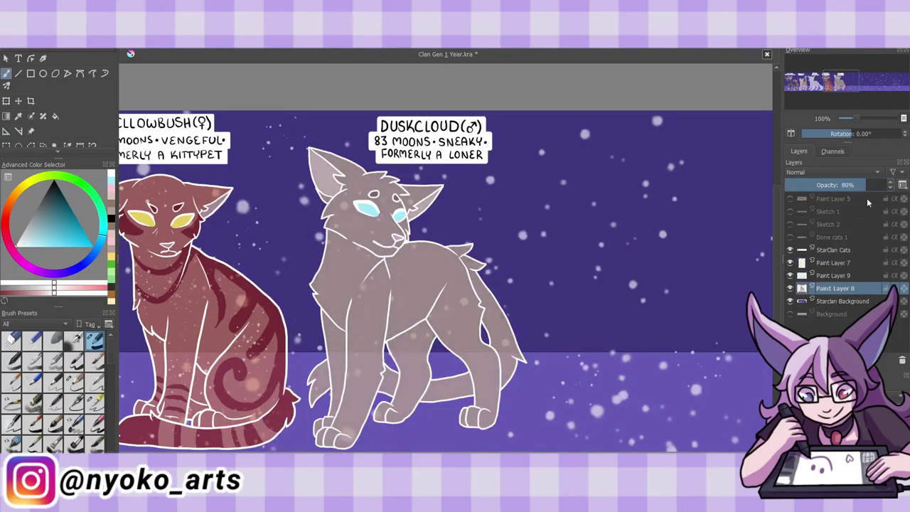
left_click(875, 190)
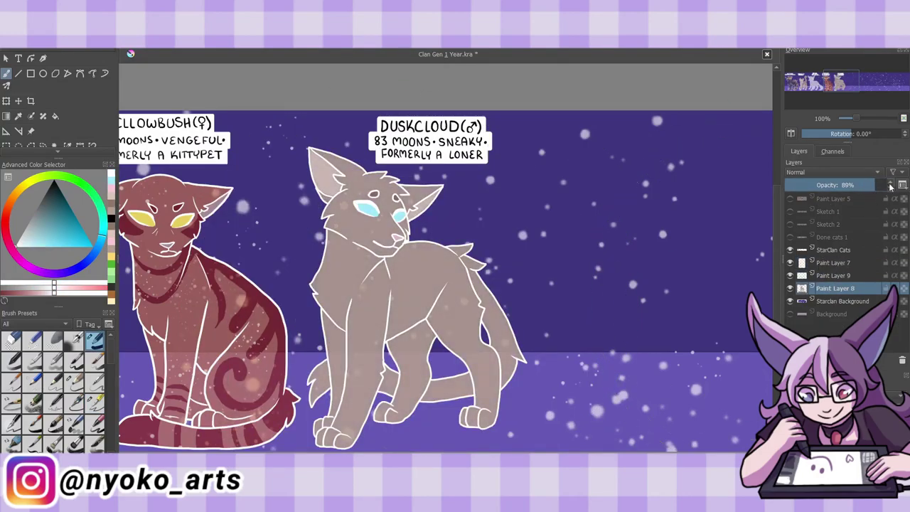
Scatter white star specks over Duskcloud's body on a new clipped layer and merge it down.
scroll(445, 281, "left", 2)
key("ctrl+e")
key("Insert")
scroll(92, 342, "up", 2)
left_click_drag(518, 340, 529, 364)
left_click_drag(368, 331, 377, 233)
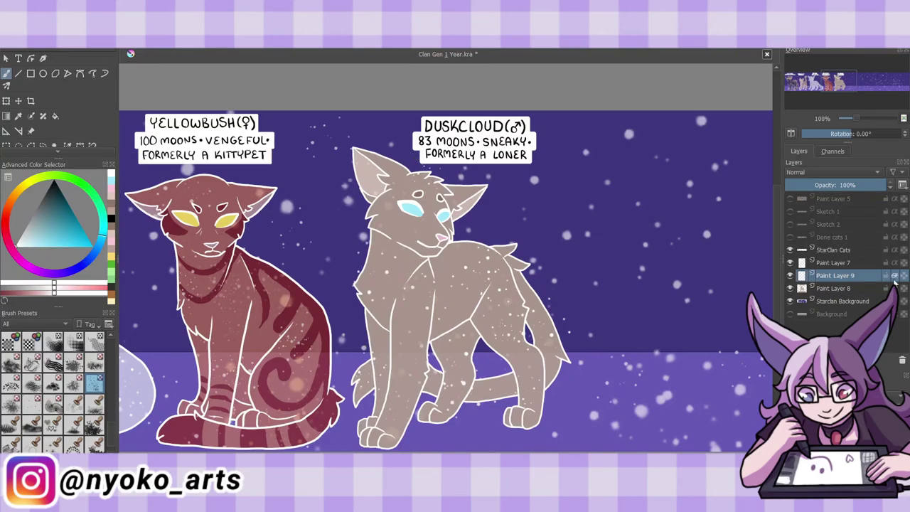
key("ctrl+e")
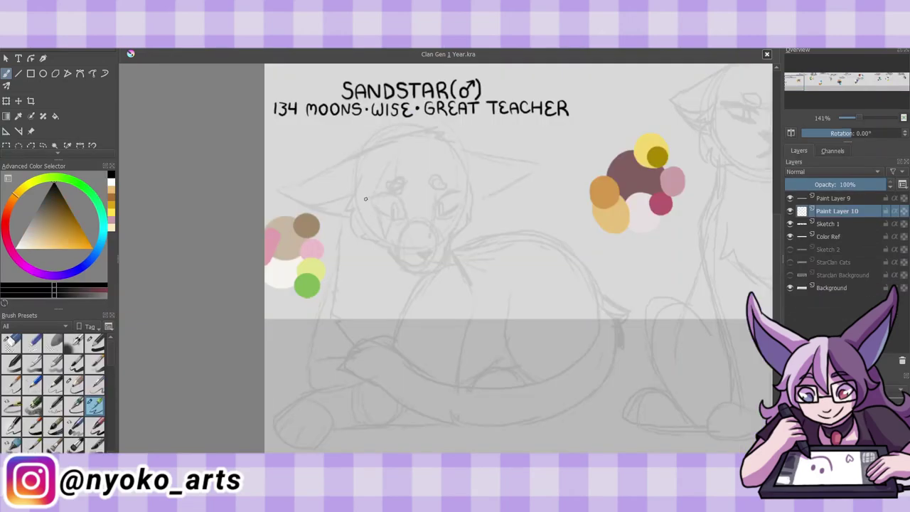
Ink Sandstar's cheek, muzzle, eyes and round brow spots over the sketch.
mouse_move(365, 175)
left_mouse_down()
mouse_move(352, 234)
mouse_move(387, 260)
mouse_move(425, 263)
mouse_move(442, 243)
mouse_move(433, 254)
left_mouse_up()
mouse_move(433, 225)
left_mouse_down()
mouse_move(437, 203)
mouse_move(458, 195)
mouse_move(443, 217)
left_mouse_up()
left_click_drag(440, 205, 441, 222)
left_click_drag(438, 178, 436, 179)
mouse_move(387, 186)
left_mouse_down()
mouse_move(403, 186)
mouse_move(402, 201)
left_mouse_up()
key("ctrl+z")
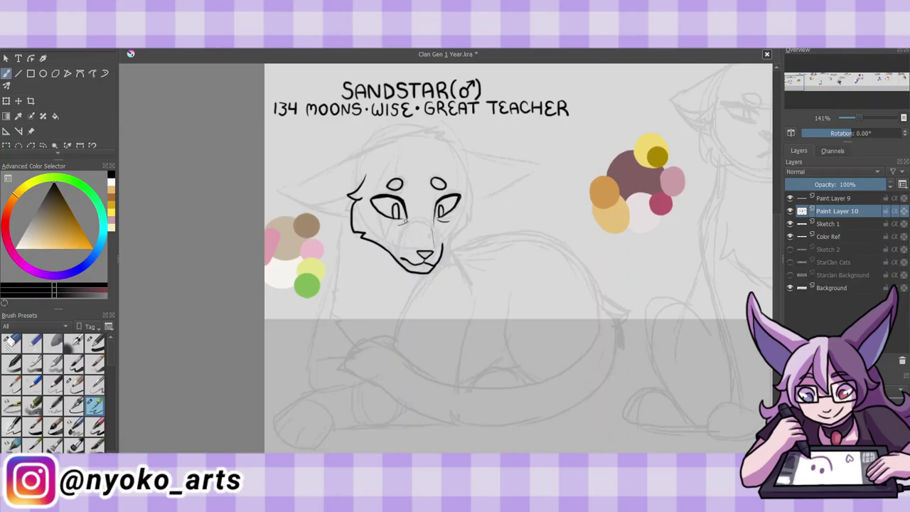
Ink Sandstar's other cheek, the scar through the eye and the tufted top of the head.
mouse_move(464, 169)
left_mouse_down()
mouse_move(460, 226)
mouse_move(444, 250)
left_mouse_up()
mouse_move(385, 183)
left_mouse_down()
mouse_move(399, 186)
mouse_move(381, 239)
left_mouse_up()
left_click_drag(395, 217, 383, 240)
mouse_move(384, 145)
left_mouse_down()
mouse_move(429, 129)
mouse_move(452, 142)
left_mouse_up()
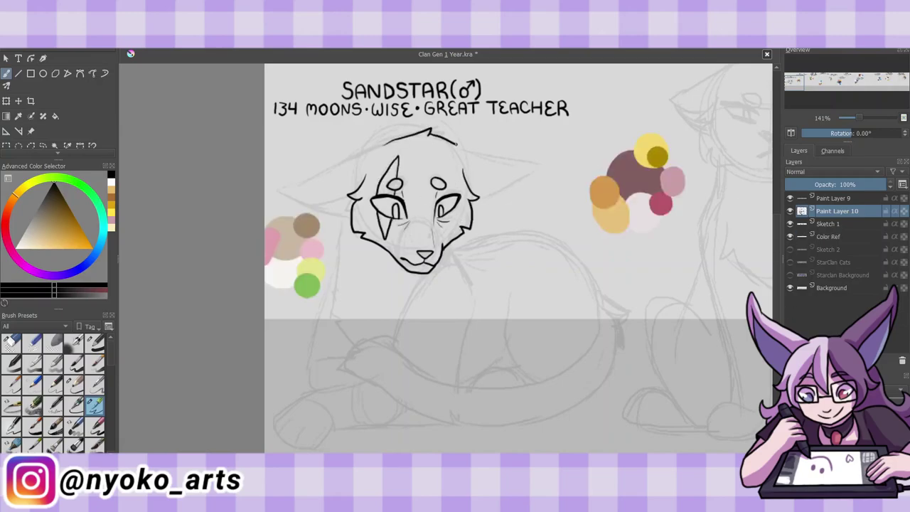
Ink both of Sandstar's drooping ears and the furry neck and chest line.
mouse_move(384, 145)
left_mouse_down()
mouse_move(341, 193)
mouse_move(284, 188)
mouse_move(351, 214)
left_mouse_up()
mouse_move(454, 151)
left_mouse_down()
mouse_move(536, 169)
mouse_move(478, 196)
left_mouse_up()
mouse_move(340, 276)
left_mouse_down()
mouse_move(330, 320)
mouse_move(353, 347)
left_mouse_up()
left_click_drag(339, 245, 338, 275)
left_click_drag(341, 213, 339, 249)
Ink Sandstar's long tail wrapping around the body, with fur tufts at its base.
scroll(341, 248, "down", 1)
mouse_move(601, 298)
left_mouse_down()
mouse_move(389, 350)
mouse_move(351, 343)
left_mouse_up()
mouse_move(342, 356)
left_mouse_down()
mouse_move(572, 400)
mouse_move(620, 307)
left_mouse_up()
left_click_drag(597, 275, 624, 313)
Ink Sandstar's folded hind leg, the tucked paw and the curved back line.
mouse_move(413, 291)
left_mouse_down()
mouse_move(396, 344)
mouse_move(473, 285)
mouse_move(453, 380)
left_mouse_up()
mouse_move(513, 273)
left_mouse_down()
mouse_move(532, 374)
mouse_move(513, 387)
mouse_move(486, 381)
left_mouse_up()
left_click_drag(486, 364, 477, 382)
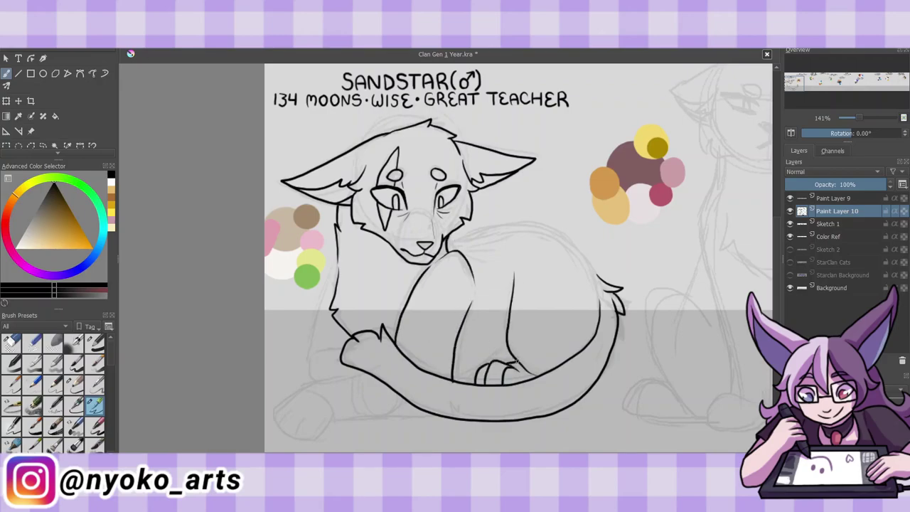
left_click_drag(598, 279, 456, 245)
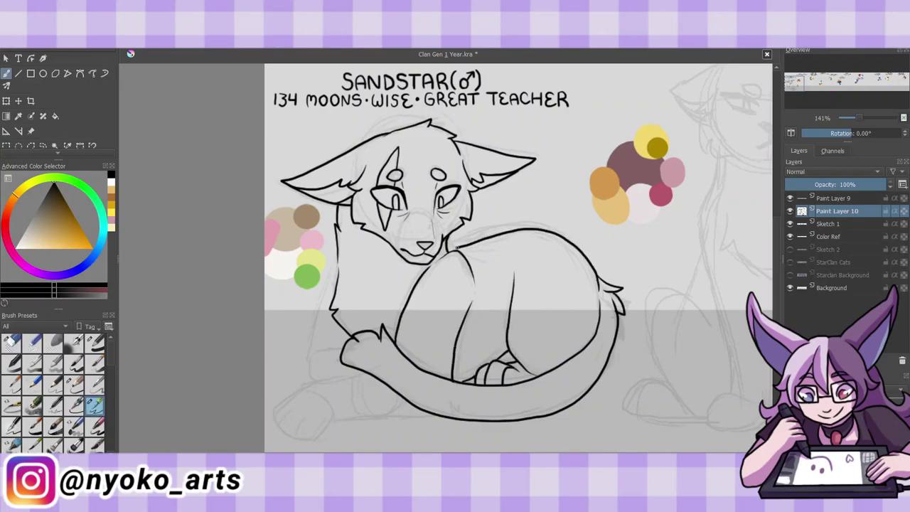
Ink Sandstar's crossed front legs and paws, with toe lines, up to the chest.
mouse_move(352, 378)
left_mouse_down()
mouse_move(361, 415)
mouse_move(400, 411)
left_mouse_up()
mouse_move(352, 380)
left_mouse_down()
mouse_move(274, 408)
mouse_move(280, 429)
mouse_move(329, 420)
left_mouse_up()
left_click_drag(292, 418, 295, 430)
left_click_drag(308, 424, 310, 437)
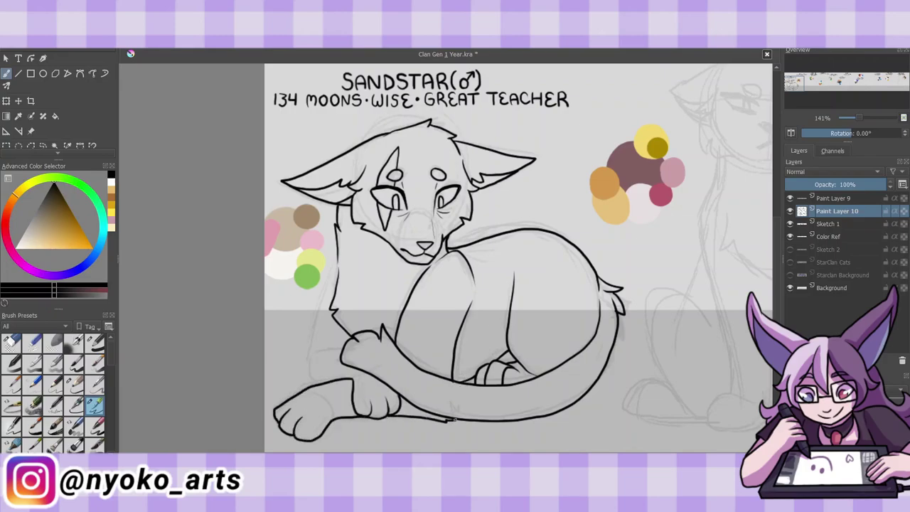
left_click_drag(304, 386, 338, 257)
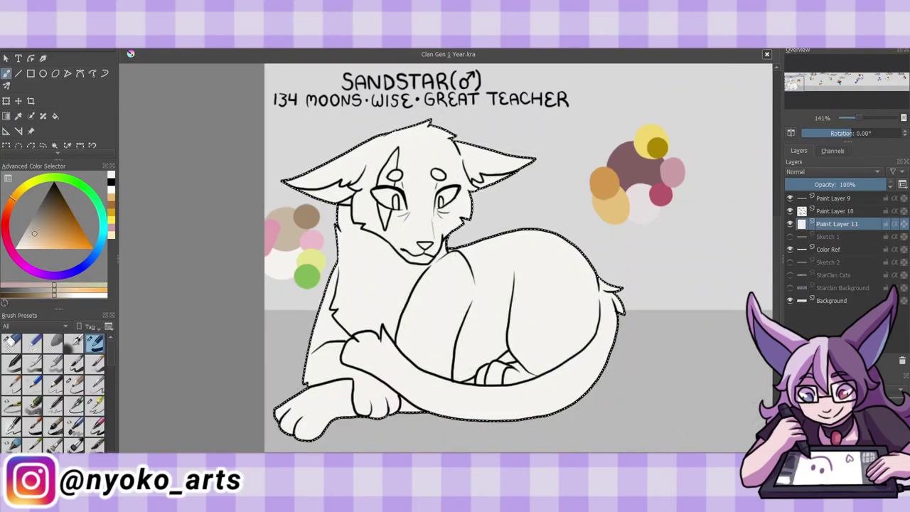
Paint beige patches on Sandstar's face and ear, back and haunch, tail and front leg.
left_click(95, 406)
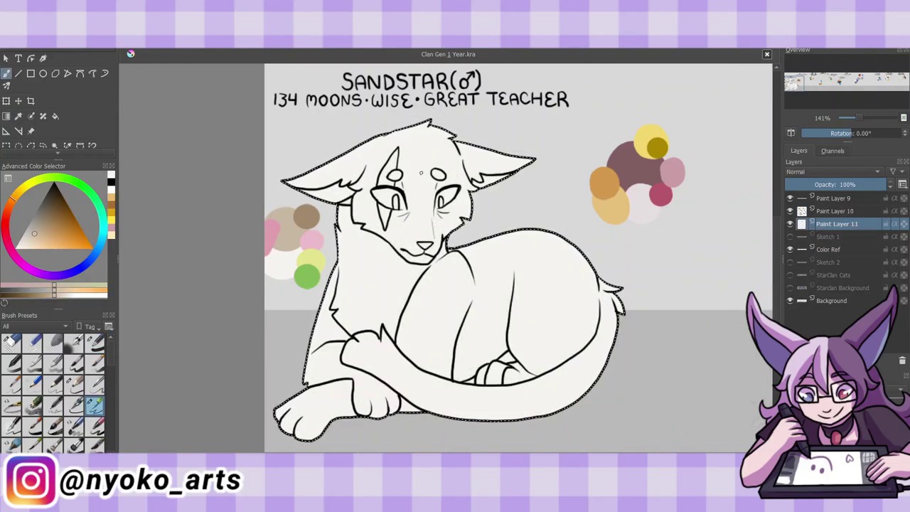
left_click_drag(388, 210, 389, 210)
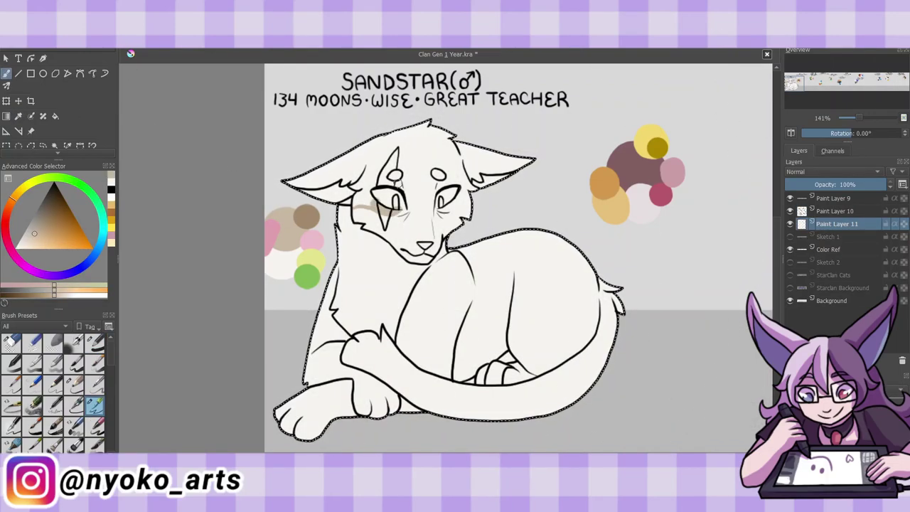
key("slash")
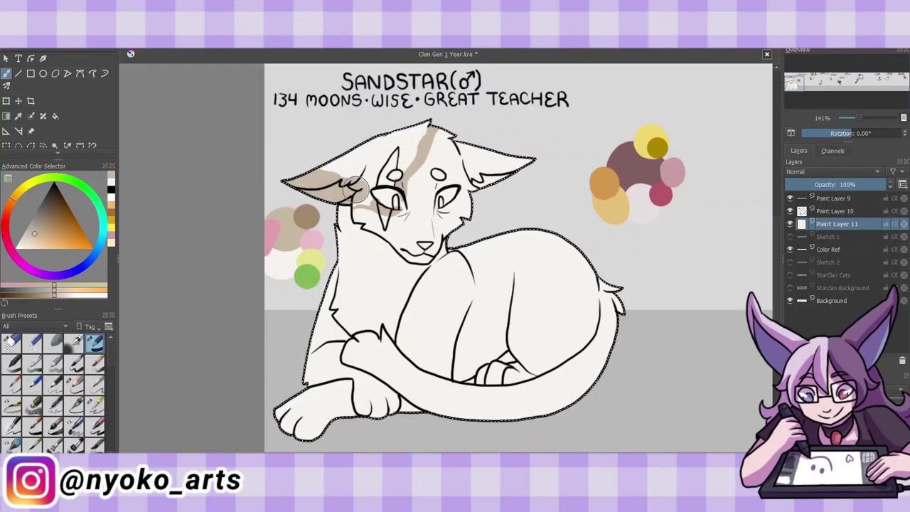
key("slash")
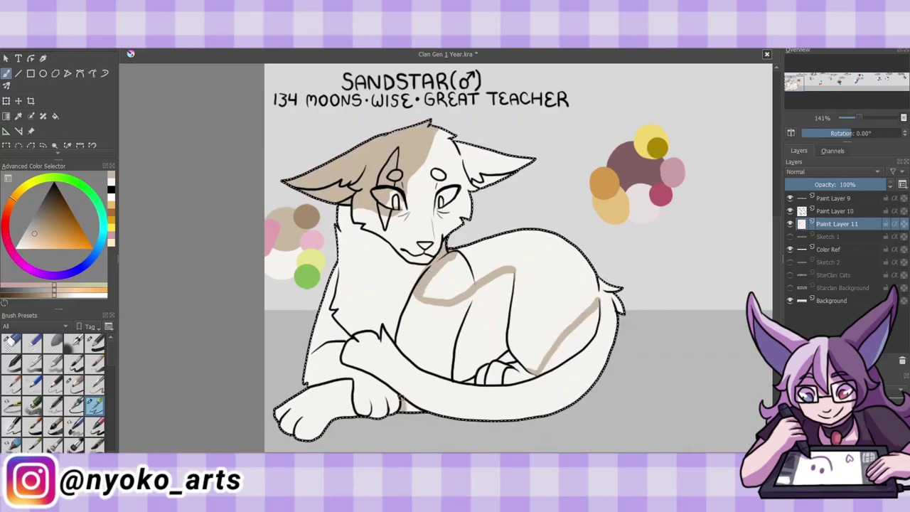
key("slash")
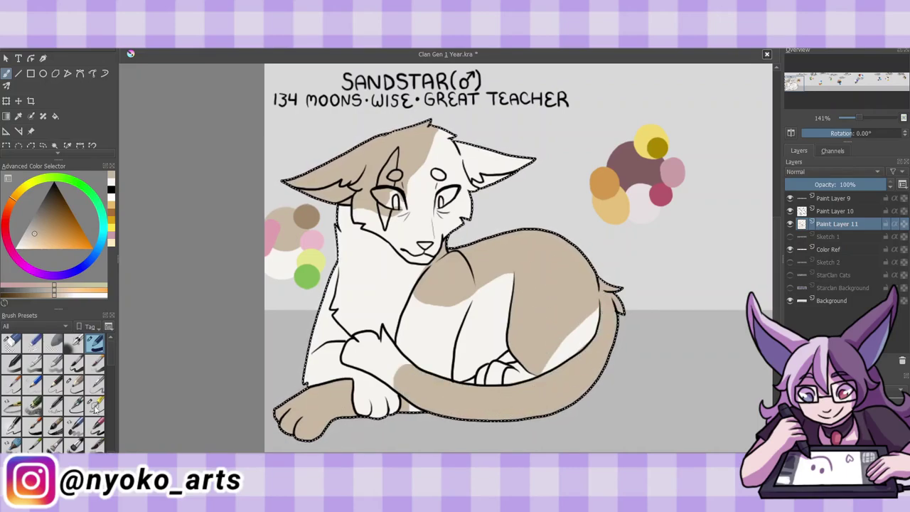
key("slash")
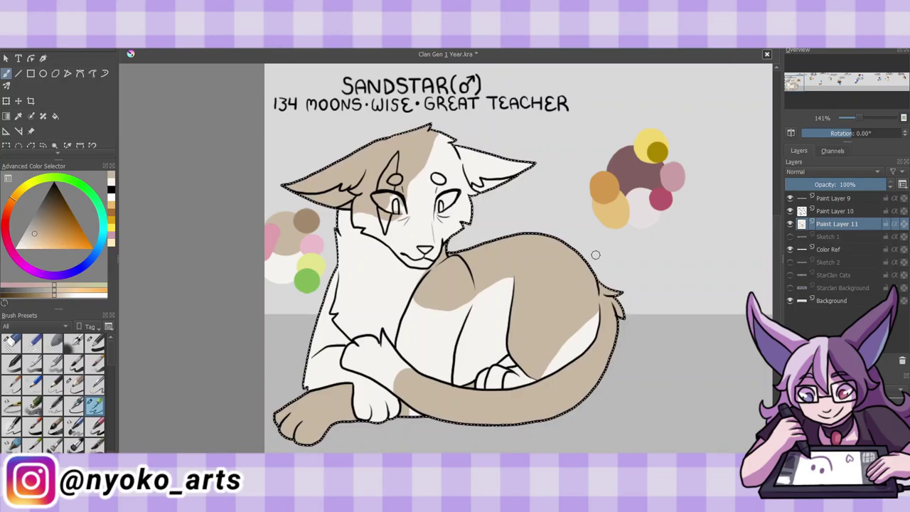
Paint Sandstar's eye scar and inner ears pink using the reference swatches.
left_click(19, 116)
left_click(6, 73)
left_click_drag(392, 162, 384, 226)
left_click(311, 244, "ctrl")
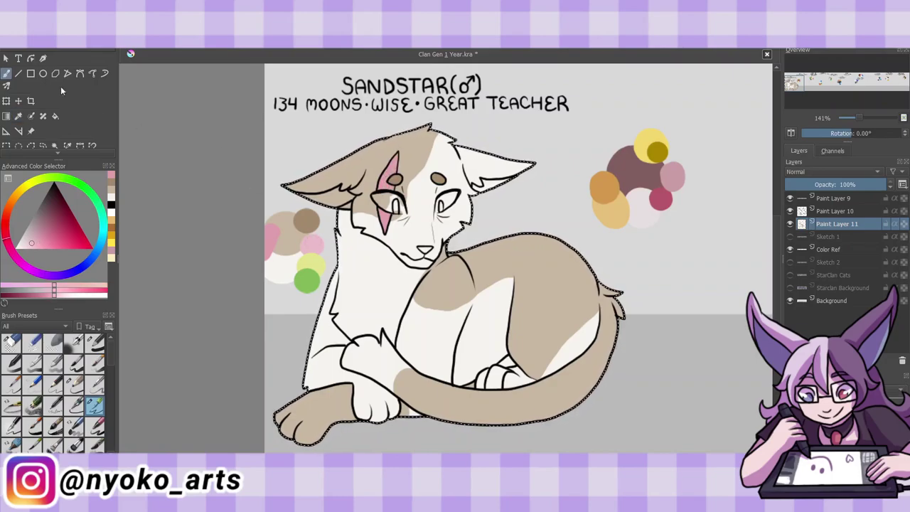
left_click_drag(349, 192, 305, 199)
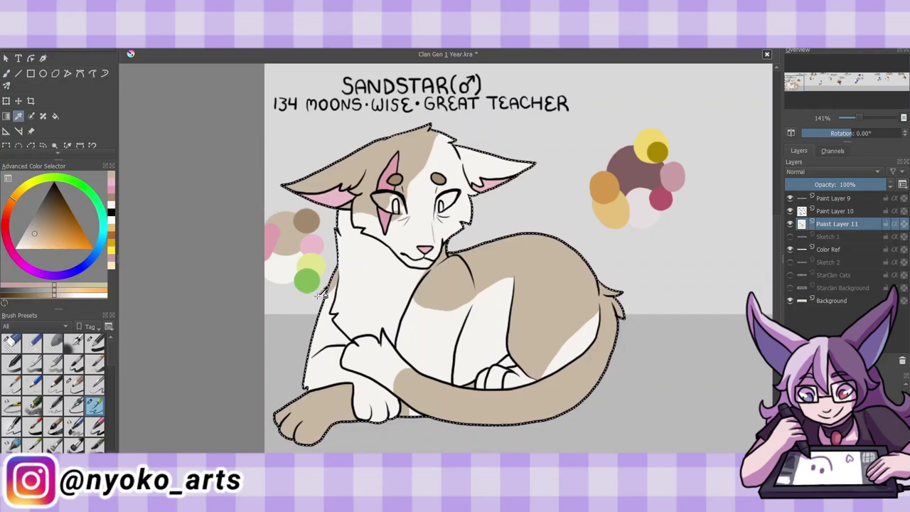
Color Sandstar's eyes yellow-green with green pupils from the reference swatches.
left_click(377, 200, "ctrl")
left_click_drag(388, 201, 400, 206)
mouse_move(442, 198)
left_mouse_down()
mouse_move(451, 207)
mouse_move(441, 210)
left_mouse_up()
left_click(307, 281, "ctrl")
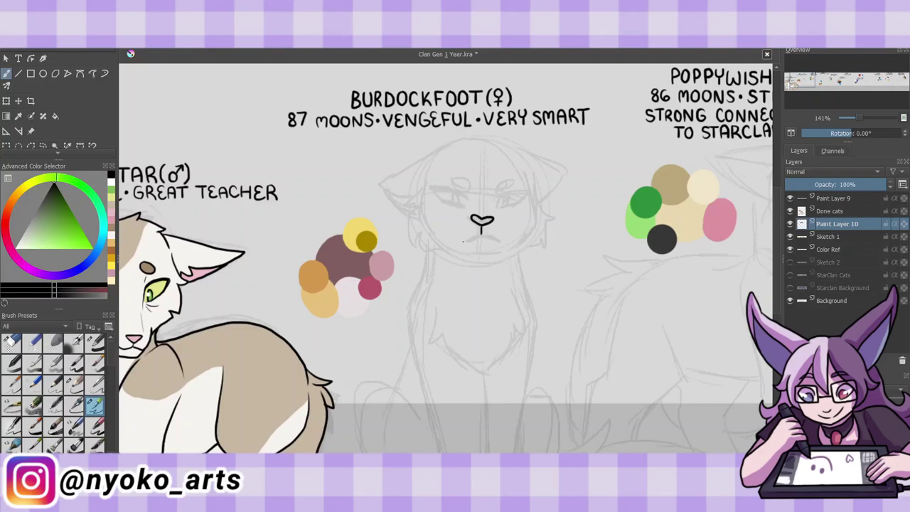
Ink Burdockfoot's frowning mouth, narrowed eyes and angry brows over the sketch.
left_click_drag(464, 240, 498, 243)
mouse_move(430, 191)
left_mouse_down()
mouse_move(467, 195)
mouse_move(431, 192)
left_mouse_up()
left_click_drag(497, 203, 522, 192)
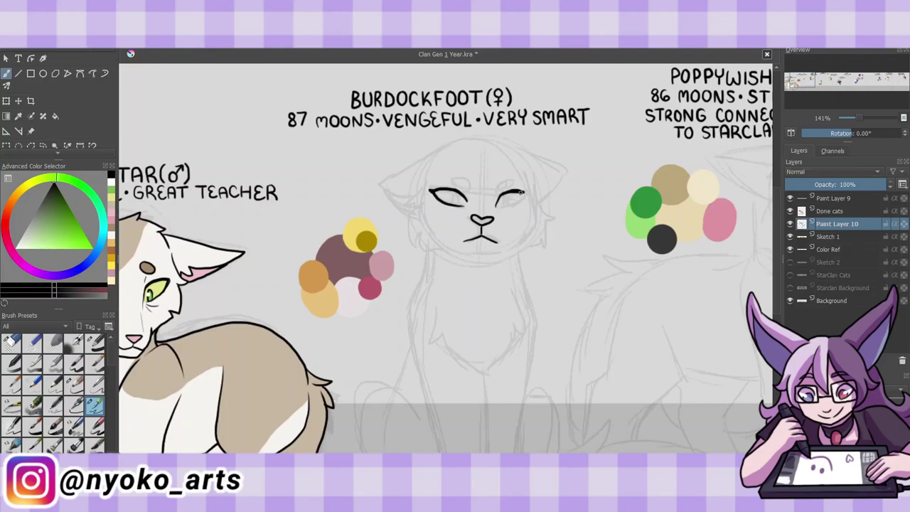
left_click_drag(455, 182, 469, 189)
left_click_drag(506, 179, 501, 197)
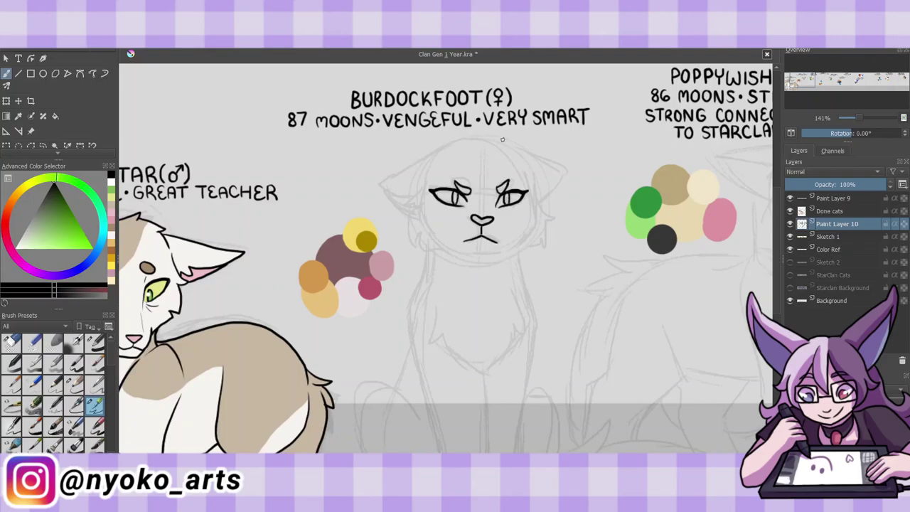
mouse_move(429, 178)
left_mouse_down()
mouse_move(405, 206)
mouse_move(408, 243)
mouse_move(499, 257)
left_mouse_up()
key("ctrl+z")
key("ctrl+z")
Ink Burdockfoot's chin and the tufted cheek on the right side of the face.
left_click_drag(504, 250, 542, 241)
left_click_drag(529, 207, 544, 246)
key("ctrl+z")
mouse_move(525, 171)
left_mouse_down()
mouse_move(553, 209)
mouse_move(550, 243)
mouse_move(502, 254)
mouse_move(528, 238)
left_mouse_up()
key("e")
key("e")
key("e")
key("e")
Ink the top of Burdockfoot's head and both folded ears, erasing stray parts of the lines.
left_click_drag(438, 155, 521, 165)
left_click_drag(416, 193, 381, 183)
left_click_drag(431, 157, 411, 206)
key("ctrl+z")
left_click_drag(431, 157, 380, 182)
key("e")
left_click_drag(391, 223, 396, 229)
key("e")
left_click_drag(381, 183, 415, 209)
left_click_drag(509, 158, 549, 188)
Ink Burdockfoot's pointed chest fur and the neck lines down both sides of the body.
scroll(559, 186, "down", 3)
mouse_move(443, 246)
left_mouse_down()
mouse_move(427, 271)
mouse_move(485, 324)
left_mouse_up()
left_click_drag(485, 324, 533, 227)
left_click_drag(427, 198, 411, 344)
left_click_drag(526, 193, 520, 234)
Ink Burdockfoot's left front leg and its paw down from the chest.
scroll(460, 449, "down", 1)
left_click_drag(474, 426, 486, 305)
key("ctrl+z")
left_click_drag(418, 310, 437, 419)
left_click_drag(448, 452, 480, 305)
left_click_drag(435, 421, 450, 451)
Ink Burdockfoot's left hind paw with its toes and the shoulder line above it.
mouse_move(374, 308)
left_mouse_down()
mouse_move(352, 402)
mouse_move(418, 436)
left_mouse_up()
key("ctrl+z")
left_click_drag(359, 416, 416, 437)
mouse_move(380, 405)
left_mouse_down()
mouse_move(342, 433)
mouse_move(371, 439)
left_mouse_up()
left_click_drag(411, 276, 394, 318)
Ink Burdockfoot's right front leg and paw, the right hind paw and the haunch.
left_click_drag(534, 250, 518, 412)
mouse_move(496, 406)
left_mouse_down()
mouse_move(485, 426)
mouse_move(529, 446)
left_mouse_up()
mouse_move(514, 411)
left_mouse_down()
mouse_move(546, 445)
mouse_move(562, 405)
mouse_move(579, 436)
left_mouse_up()
mouse_move(526, 327)
left_mouse_down()
mouse_move(556, 412)
mouse_move(605, 357)
left_mouse_up()
mouse_move(579, 430)
left_mouse_down()
mouse_move(725, 449)
mouse_move(708, 382)
mouse_move(694, 397)
left_mouse_up()
key("ctrl+z")
key("ctrl+z")
key("minus")
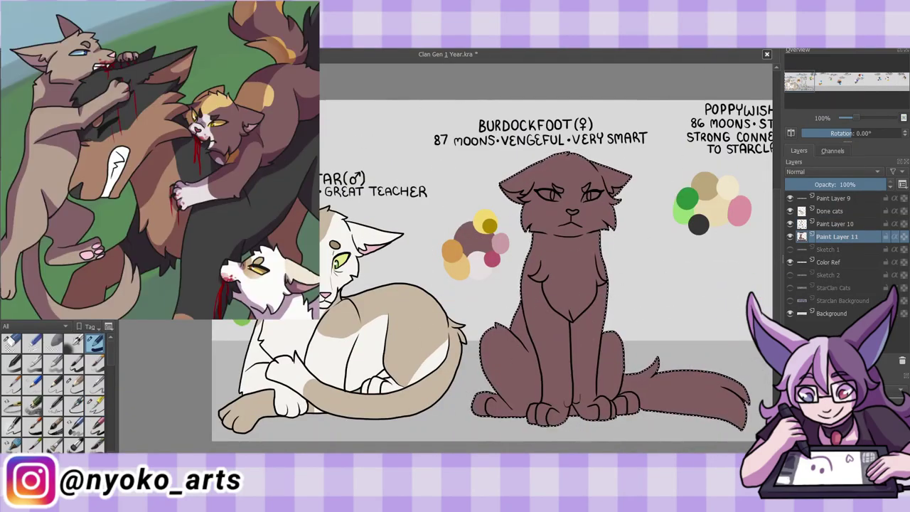
Paint a yellow patch over Burdockfoot's left ear, forehead and left eye area on a new layer.
key("Insert")
left_click(95, 405)
left_click_drag(539, 201, 562, 203)
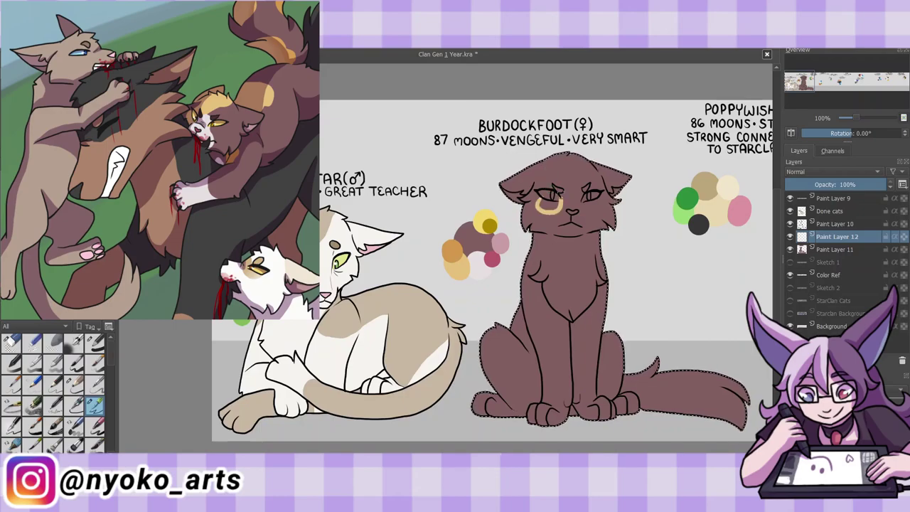
left_click_drag(506, 184, 562, 159)
left_click(95, 342)
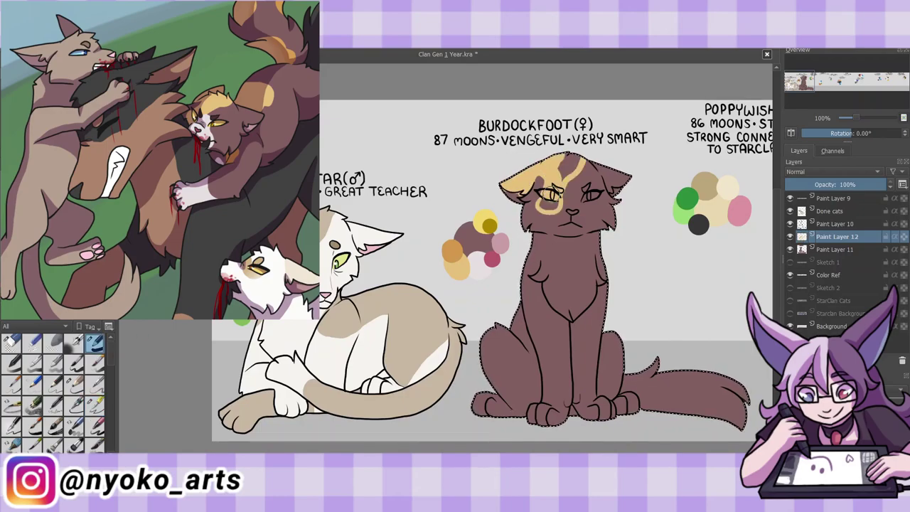
Add yellow spots along Burdockfoot's left side and haunch and large yellow patches across the tail.
key("slash")
left_click_drag(521, 317, 512, 342)
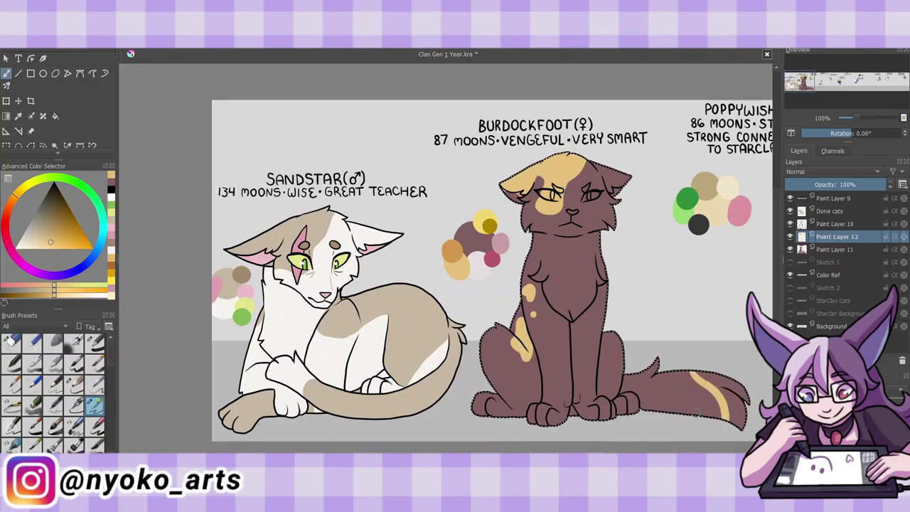
left_click_drag(643, 375, 672, 408)
left_click(97, 343)
left_click_drag(739, 420, 686, 389)
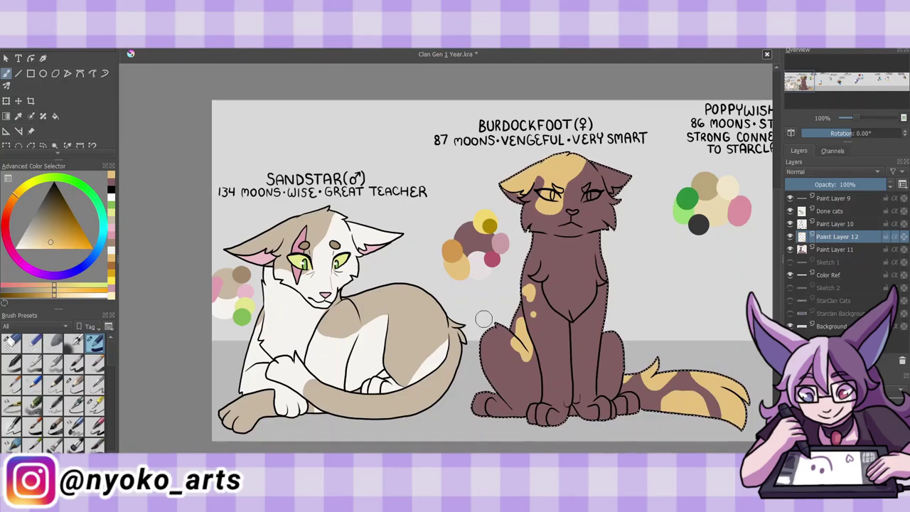
Paint an orange spot on Burdockfoot's right shoulder and shade the lower yellow patches with orange, merging the shading layer down.
left_click(600, 260, "ctrl")
key("/")
key("Insert")
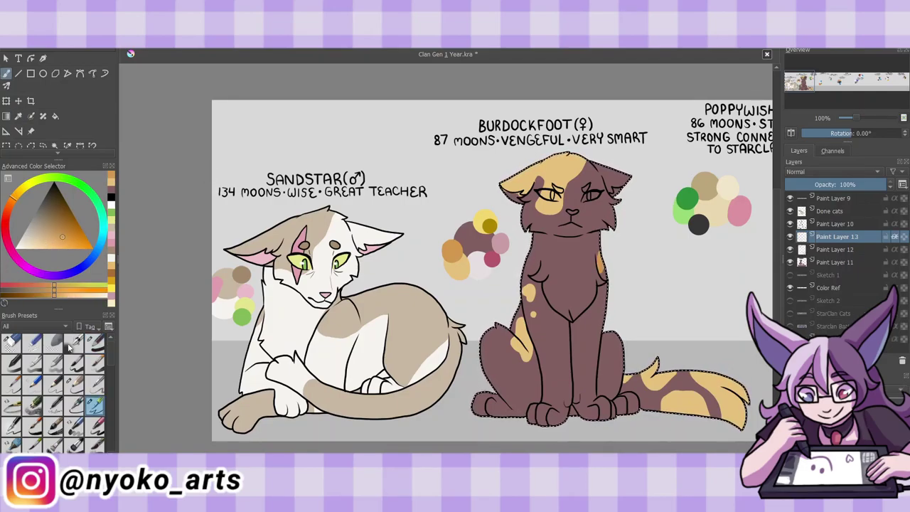
key("/")
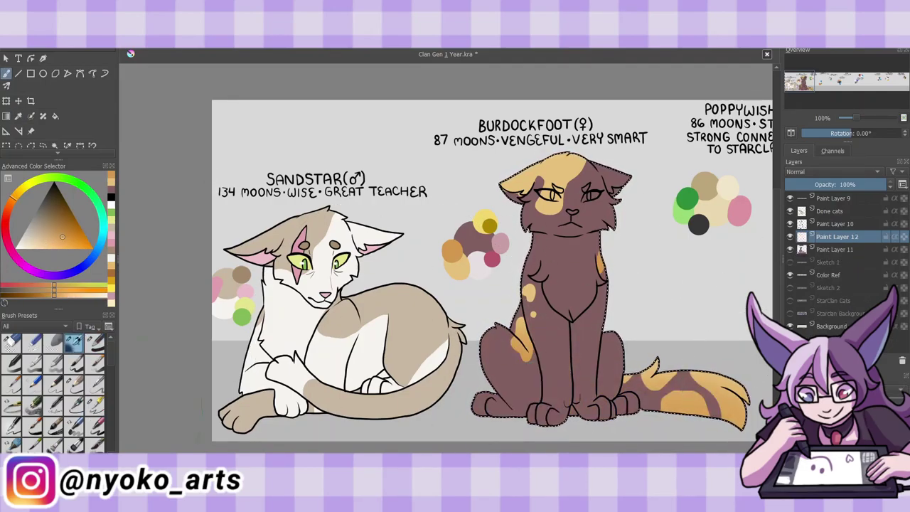
Paint Burdockfoot's muzzle blaze, chest spot, front legs and all paws off-white with clean sock edges.
left_click_drag(566, 195, 576, 233)
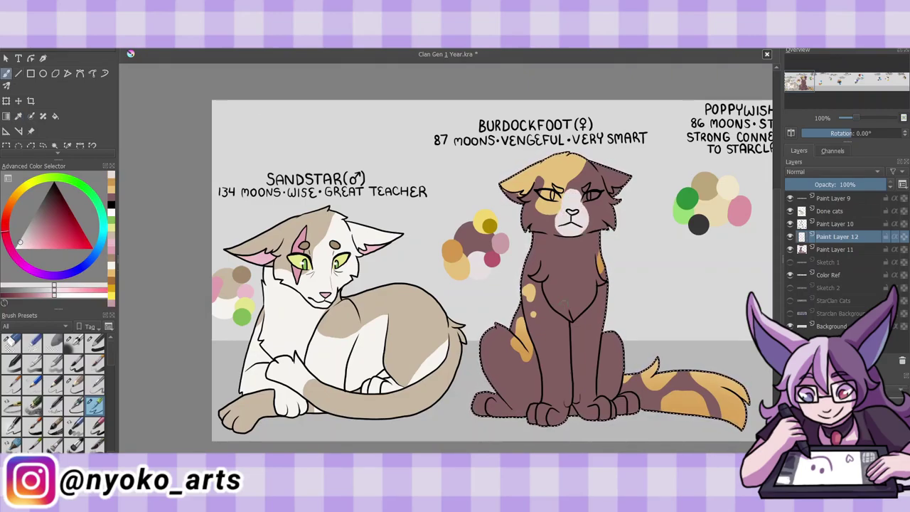
left_click_drag(590, 362, 497, 412)
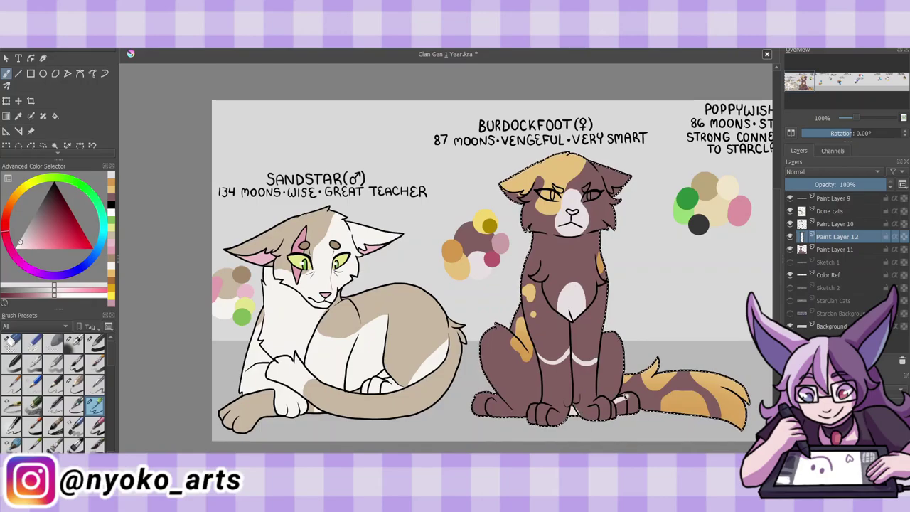
key("/")
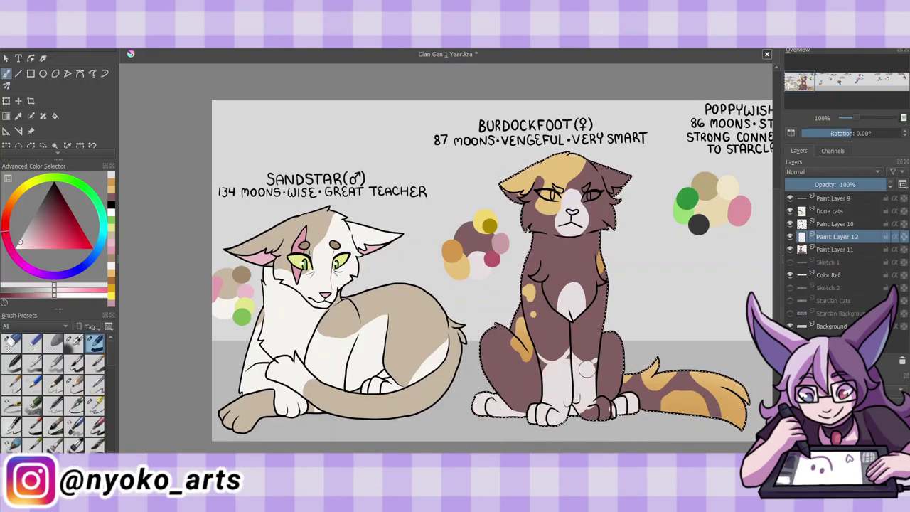
key("/")
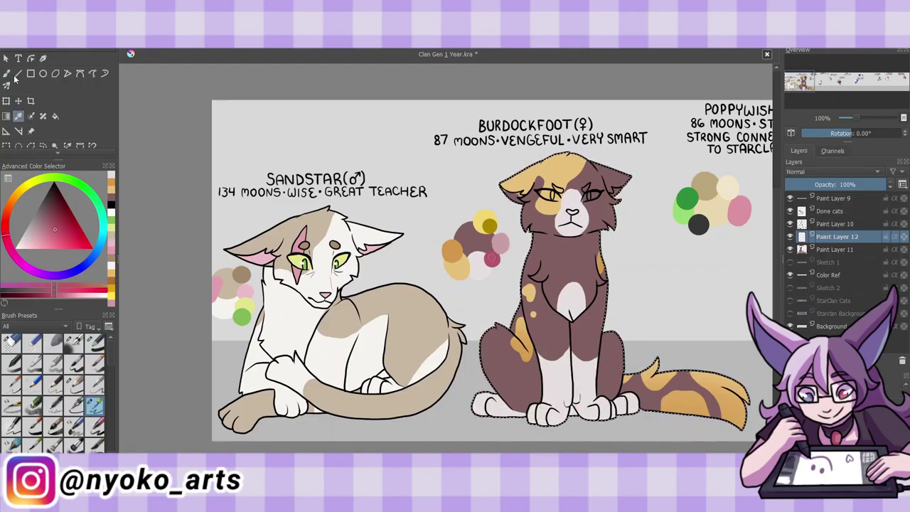
Color Burdockfoot's nose dark pink and both eyes yellow using the reference palette colors.
left_click(52, 203)
left_click_drag(52, 203, 37, 234)
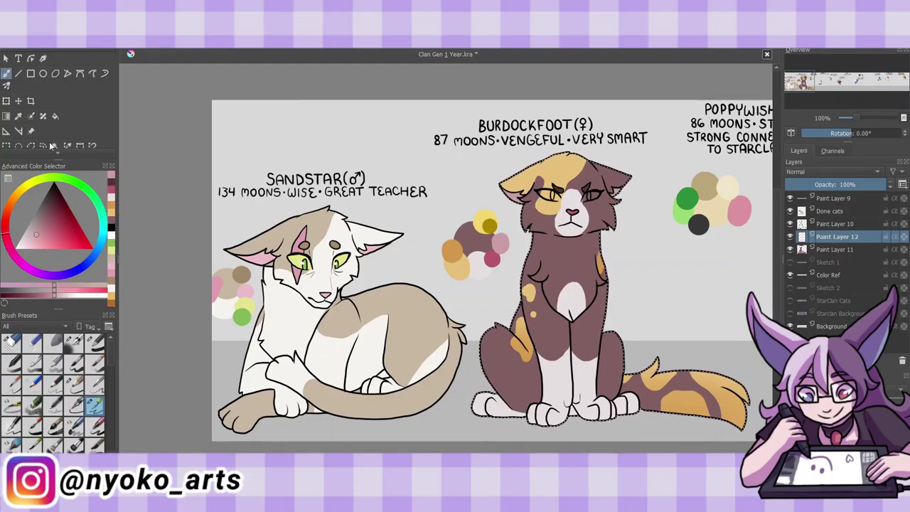
left_click(485, 222, "ctrl")
left_click(550, 193)
left_click(591, 194)
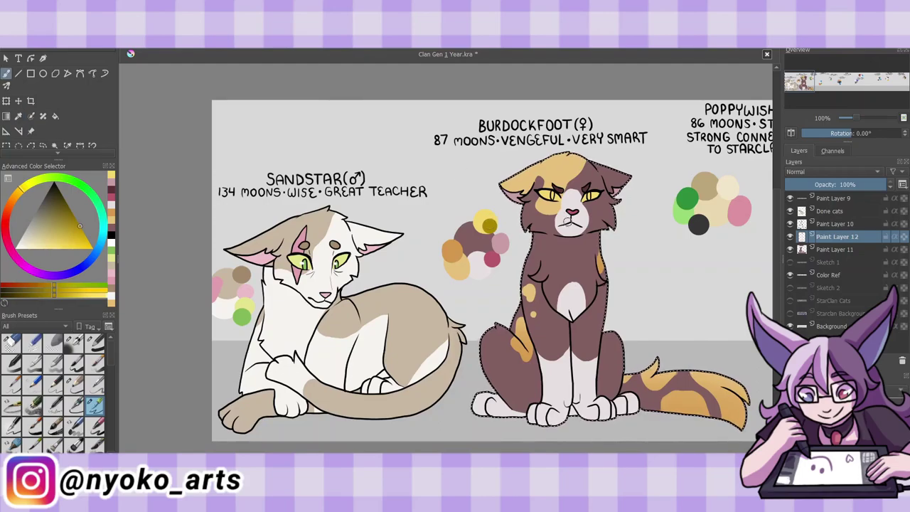
Clear the selection and merge Burdockfoot's color and line layers into the Done cats layer.
key("ctrl+shift+a")
key("ctrl+e")
key("ctrl+e")
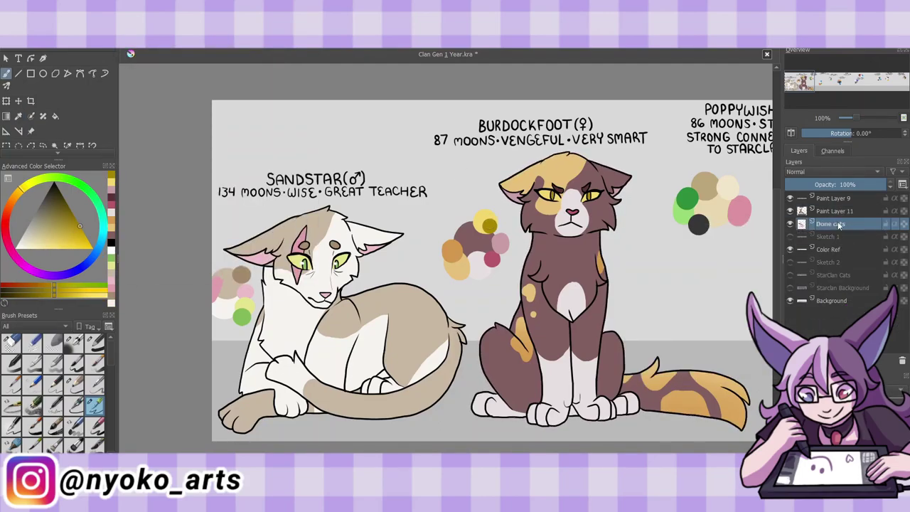
left_click_drag(840, 226, 838, 211)
left_click(579, 171, "ctrl")
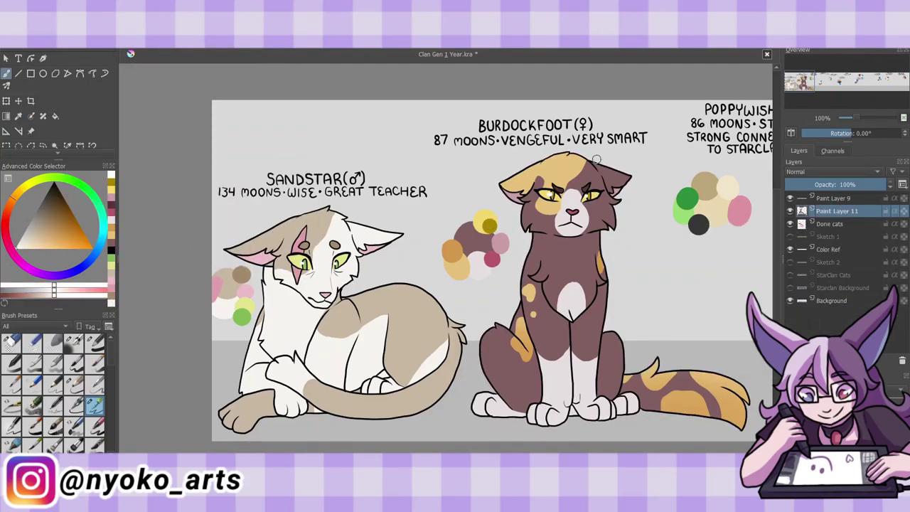
key("ctrl+e")
Ink Poppywish's cheeks, muzzle, eyes, eyebrows and ears over the sketch.
left_click_drag(597, 160, 466, 160)
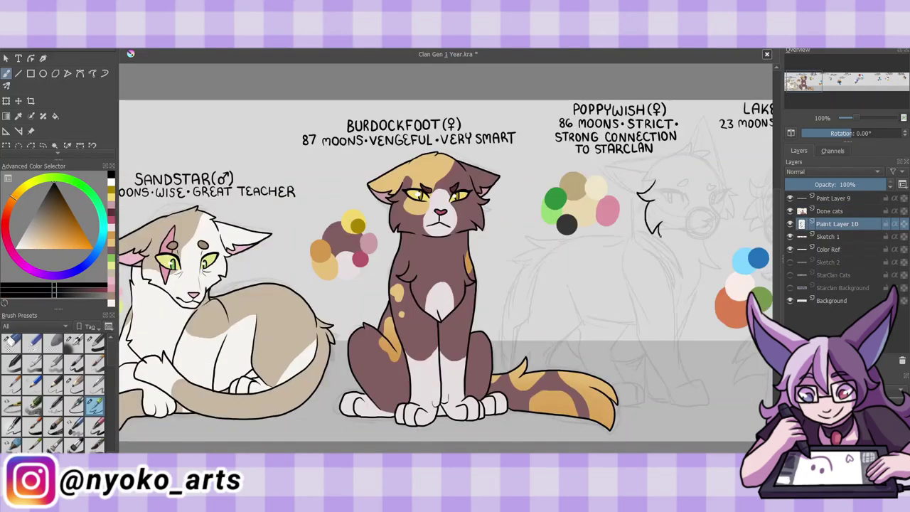
left_click_drag(695, 235, 710, 206)
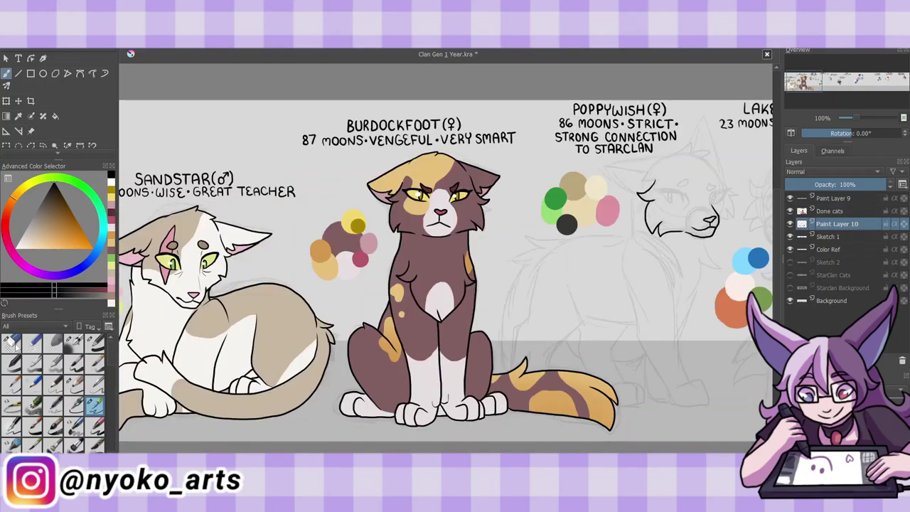
left_click_drag(714, 171, 724, 226)
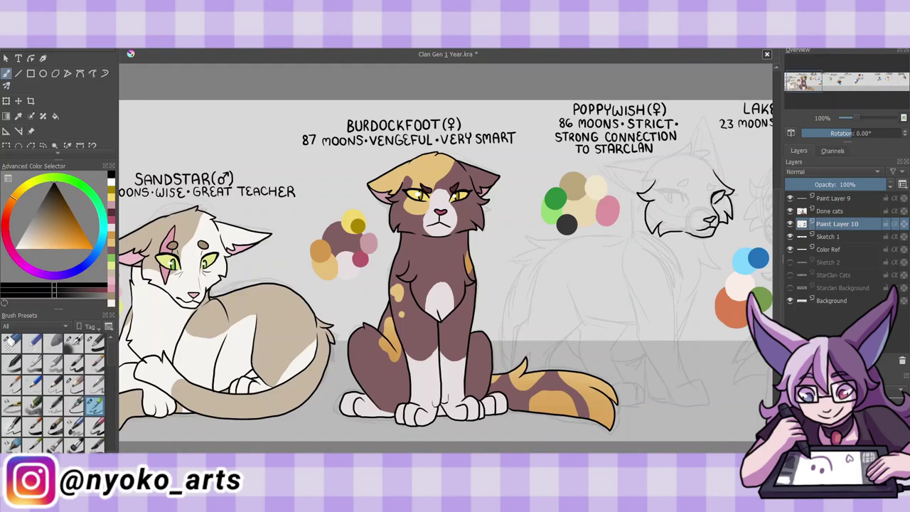
mouse_move(658, 191)
left_mouse_down()
mouse_move(682, 193)
mouse_move(675, 204)
mouse_move(704, 148)
mouse_move(721, 182)
left_mouse_up()
mouse_move(670, 158)
left_mouse_down()
mouse_move(599, 165)
mouse_move(640, 196)
left_mouse_up()
Ink Poppywish's chest fur and the near front leg down to its paw.
scroll(617, 155, "down", 1)
left_click_drag(693, 259, 683, 295)
mouse_move(640, 222)
left_mouse_down()
mouse_move(682, 253)
mouse_move(689, 369)
left_mouse_up()
key("ctrl+z")
left_click_drag(665, 236, 690, 368)
mouse_move(635, 226)
left_mouse_down()
mouse_move(653, 354)
mouse_move(711, 395)
left_mouse_up()
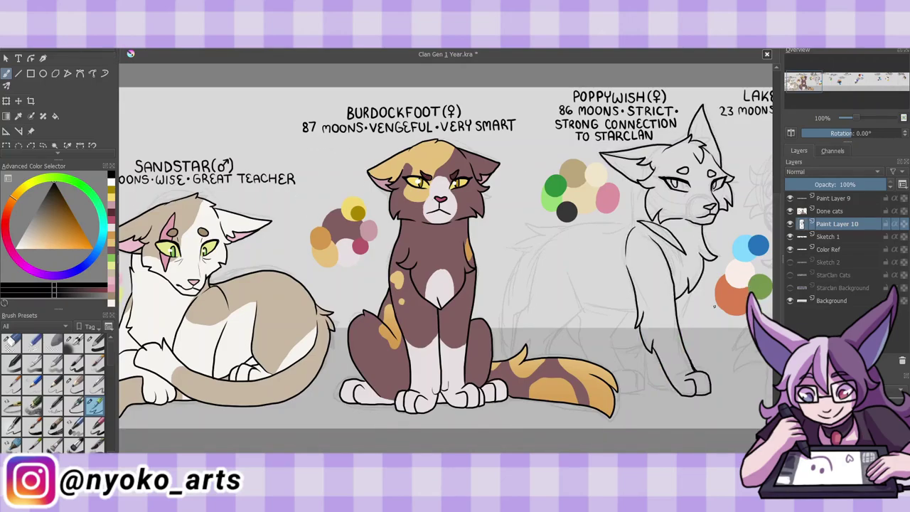
Ink Poppywish's other front leg and paw, the shoulder scars and the back of the neck.
left_click_drag(693, 287, 681, 336)
left_click_drag(655, 347, 675, 392)
left_click_drag(650, 238, 680, 269)
left_click_drag(639, 184, 630, 222)
Ink Poppywish's belly, hind legs, back and the hanging tail.
mouse_move(580, 270)
left_mouse_down()
mouse_move(567, 296)
mouse_move(635, 311)
left_mouse_up()
left_click_drag(585, 304, 549, 355)
left_click_drag(532, 301, 513, 355)
left_click_drag(543, 252, 530, 306)
key("ctrl+z")
left_click_drag(546, 244, 624, 221)
key("ctrl+z")
mouse_move(548, 239)
left_mouse_down()
mouse_move(637, 216)
mouse_move(563, 228)
mouse_move(499, 359)
left_mouse_up()
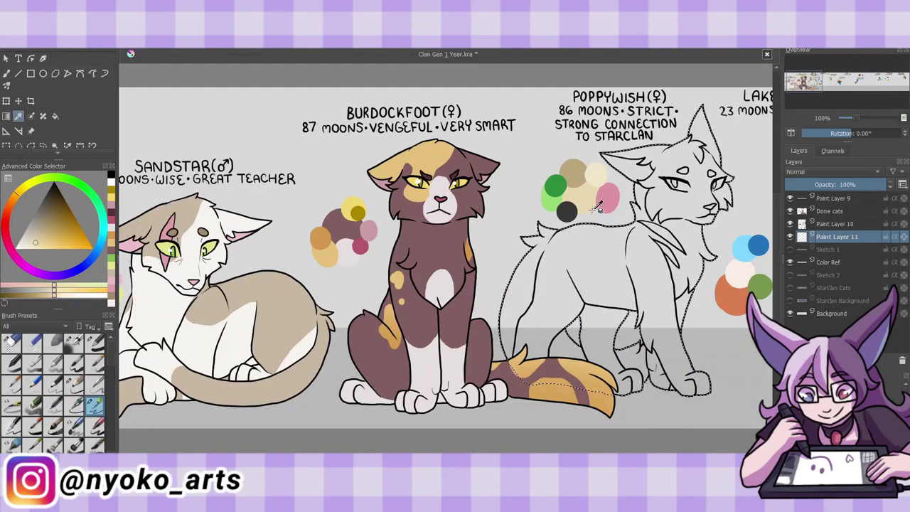
Fill Poppywish's selected silhouette with the cream base color, and color her eyebrows tan and her nose black.
left_click(95, 343)
left_click(28, 245)
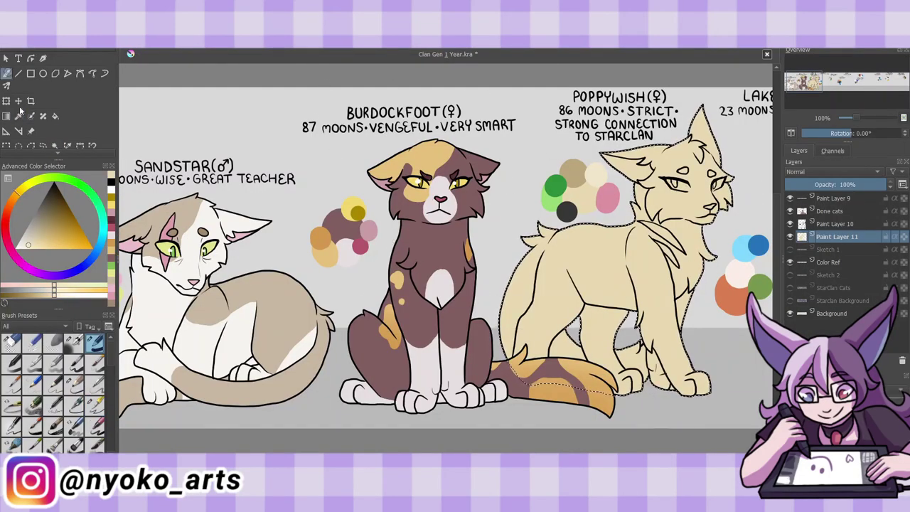
left_click(94, 406)
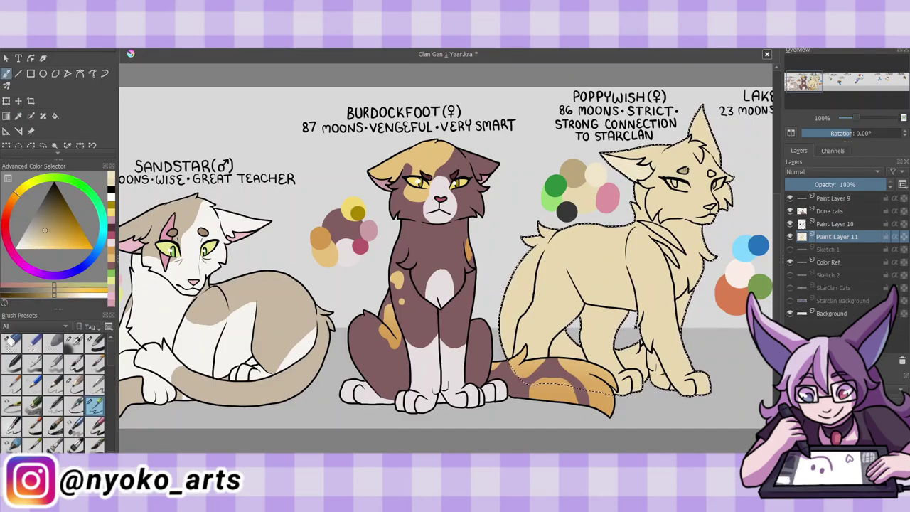
left_click(726, 187, "ctrl")
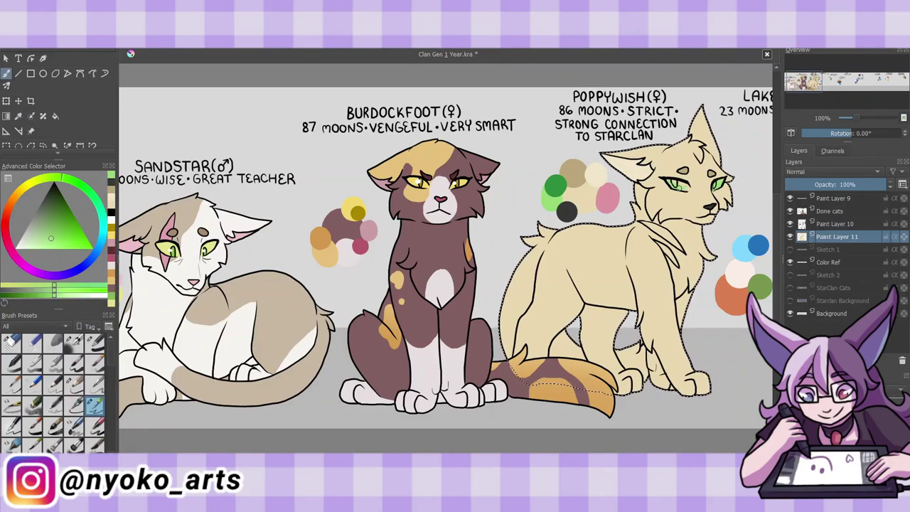
Color Poppywish's eyes in two greens and scatter green speckles over her tail with a spatter brush.
left_click(679, 185)
scroll(54, 391, "down", 5)
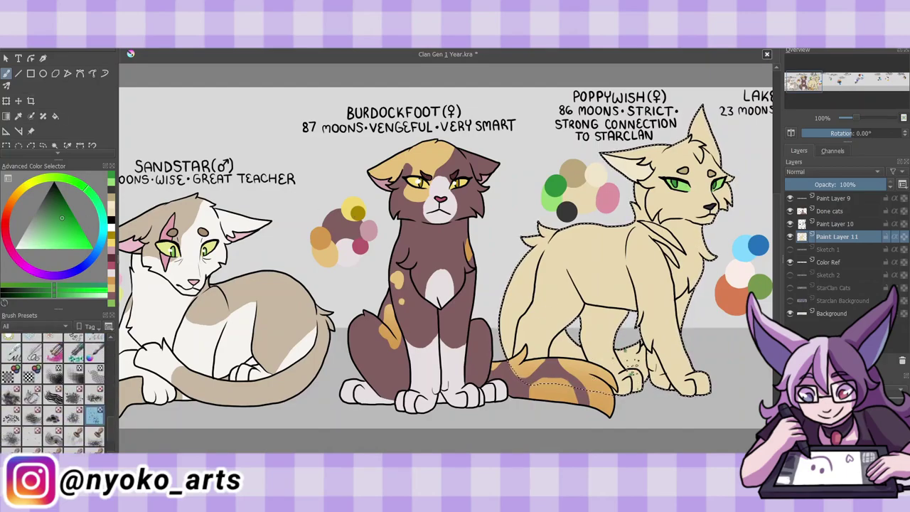
scroll(53, 391, "down", 5)
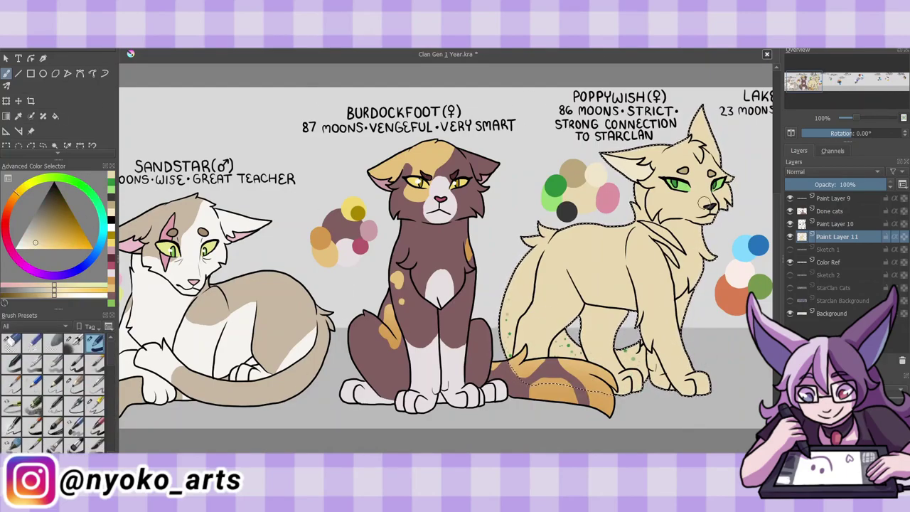
Paint Poppywish's shoulder scars pink, clear the selection, merge her line and color layers, and save the file.
left_click(608, 199, "ctrl")
left_click_drag(651, 226, 683, 250)
key("ctrl+shift+a")
key("ctrl+e")
key("ctrl+s")
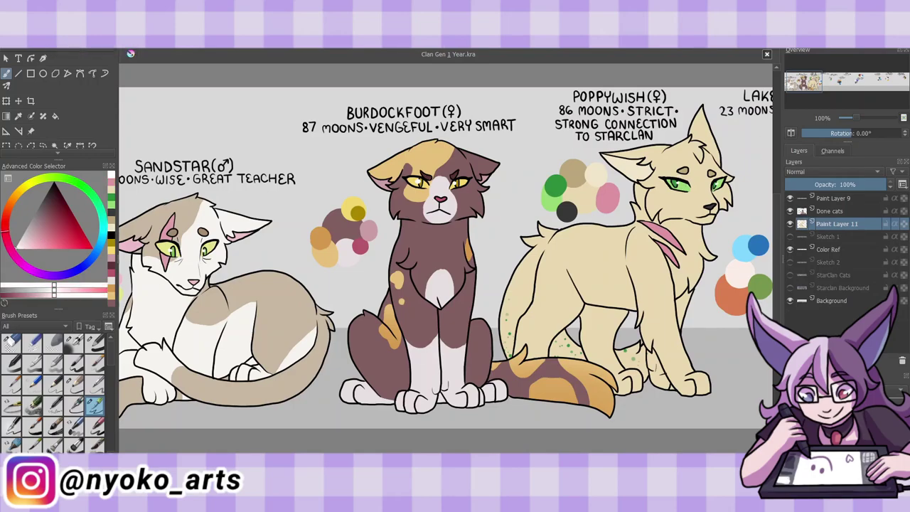
Ink Laketree's leaf ornament, right ear, cheek fur, jaw and muzzle on a new layer over the sketch.
scroll(121, 224, "right", 3)
key("d")
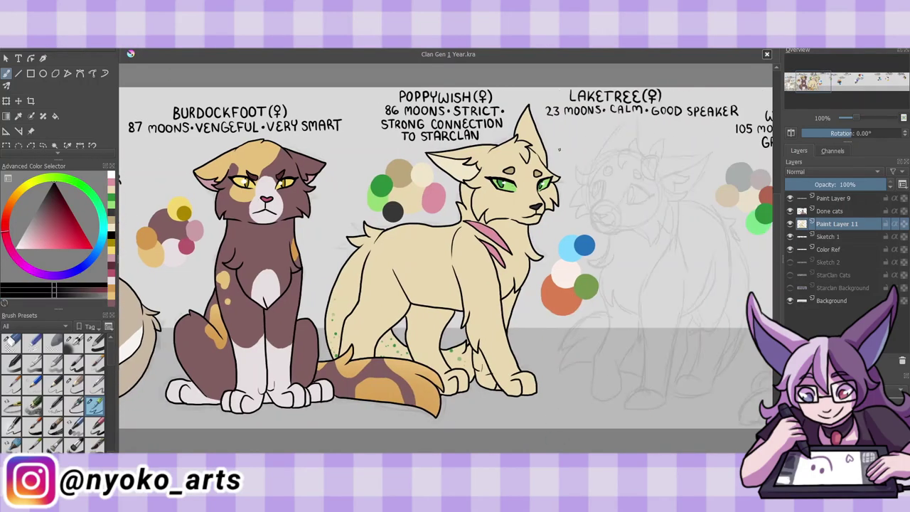
key("ctrl+z")
key("ctrl+z")
scroll(627, 159, "right", 1)
left_click_drag(626, 159, 625, 178)
mouse_move(630, 142)
left_mouse_down()
mouse_move(629, 174)
mouse_move(661, 155)
mouse_move(635, 193)
mouse_move(635, 235)
mouse_move(570, 222)
left_mouse_up()
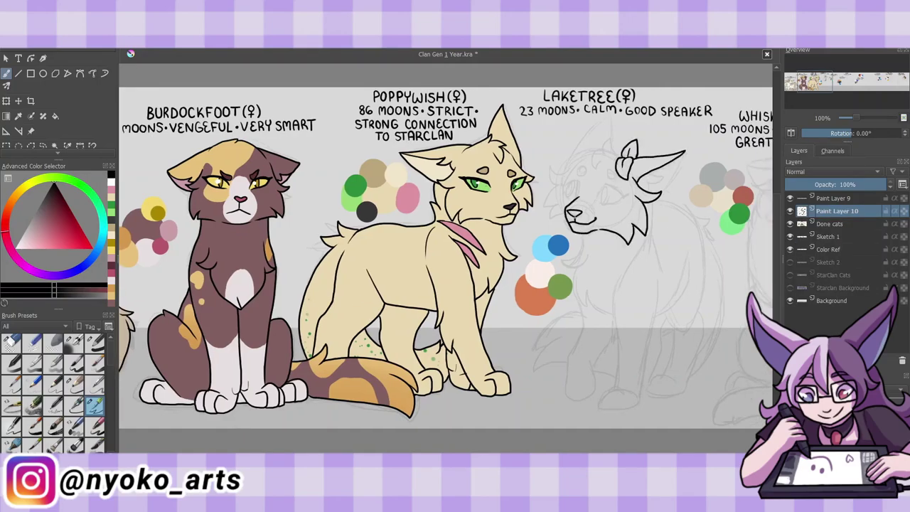
Ink Laketree's inner ear fur, left ear, forehead tuft, eyebrow spots and eyes.
scroll(640, 171, "right", 1)
left_click_drag(629, 170, 640, 192)
mouse_move(597, 139)
left_mouse_down()
mouse_move(537, 173)
mouse_move(526, 202)
mouse_move(567, 133)
mouse_move(598, 186)
left_mouse_up()
left_click_drag(577, 204, 590, 205)
Ink Laketree's chest fur, neck line and near front leg with its toes.
mouse_move(552, 234)
left_mouse_down()
mouse_move(566, 308)
mouse_move(593, 319)
left_mouse_up()
left_click_drag(626, 347, 601, 410)
left_click_drag(629, 236, 631, 360)
left_click_drag(597, 200, 631, 280)
left_click_drag(594, 283, 603, 410)
left_click_drag(591, 391, 578, 409)
Ink Laketree's far front leg with its paw and the tail behind it.
left_click_drag(593, 335, 564, 370)
left_click_drag(559, 300, 544, 393)
left_click_drag(555, 374, 572, 399)
Ink Laketree's flank, hind legs with the paw, and the curve of the back.
left_click_drag(635, 246, 664, 329)
left_click_drag(675, 228, 681, 260)
mouse_move(681, 257)
left_mouse_down()
mouse_move(661, 394)
mouse_move(641, 395)
left_mouse_up()
left_click_drag(648, 343, 626, 397)
left_click_drag(642, 320, 641, 374)
left_click_drag(673, 214, 695, 334)
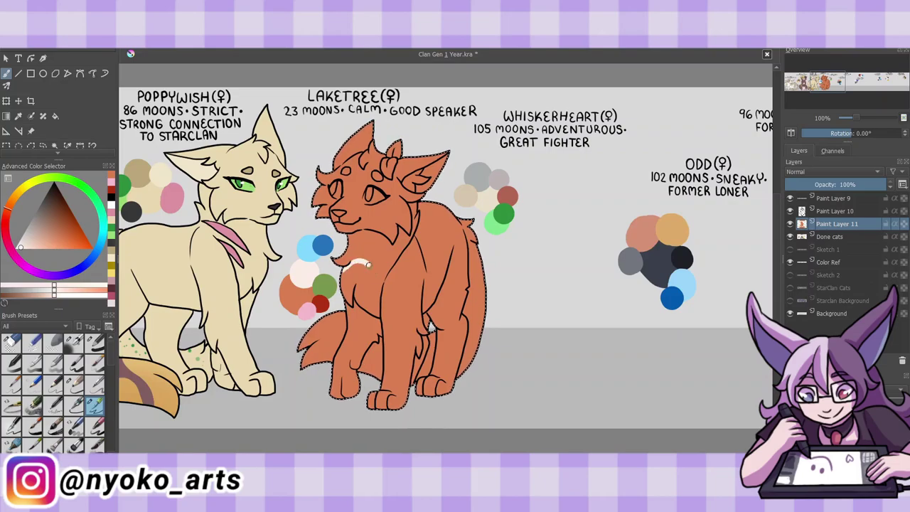
Paint Laketree's chest, tail and near front toes off-white, and color the inner ear and nose pink.
left_click_drag(355, 261, 353, 292)
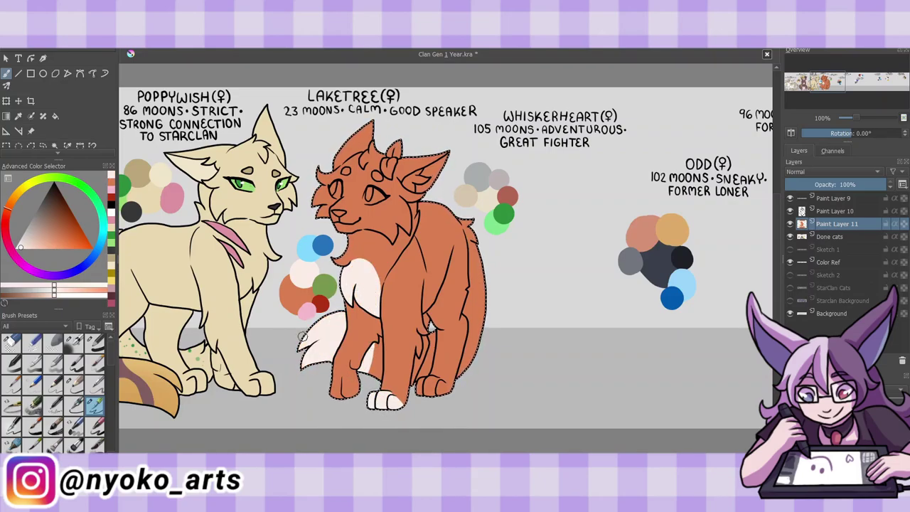
left_click(306, 311, "ctrl")
left_click_drag(418, 175, 432, 184)
Color Laketree's eyebrow spots red and the leaf ornament green.
left_click(507, 196, "ctrl")
mouse_move(345, 170)
left_mouse_down()
mouse_move(377, 174)
mouse_move(393, 148)
left_mouse_up()
left_click(503, 213, "ctrl")
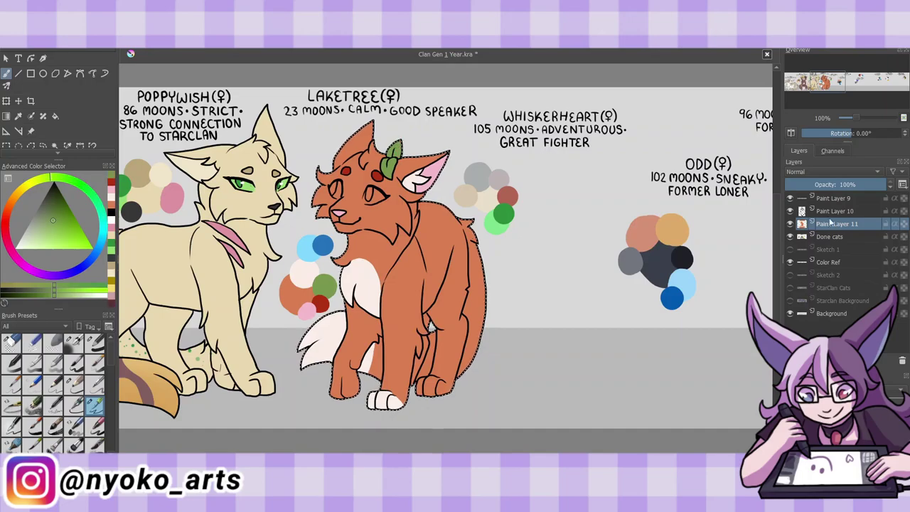
Color Laketree's eyes white with light and dark blue irises, and merge her layers into the Done cats layer.
key("Page_Up")
key("Page_Down")
left_click(305, 246, "ctrl")
mouse_move(364, 196)
left_mouse_down()
mouse_move(377, 198)
mouse_move(340, 191)
left_mouse_up()
left_click(322, 245, "ctrl")
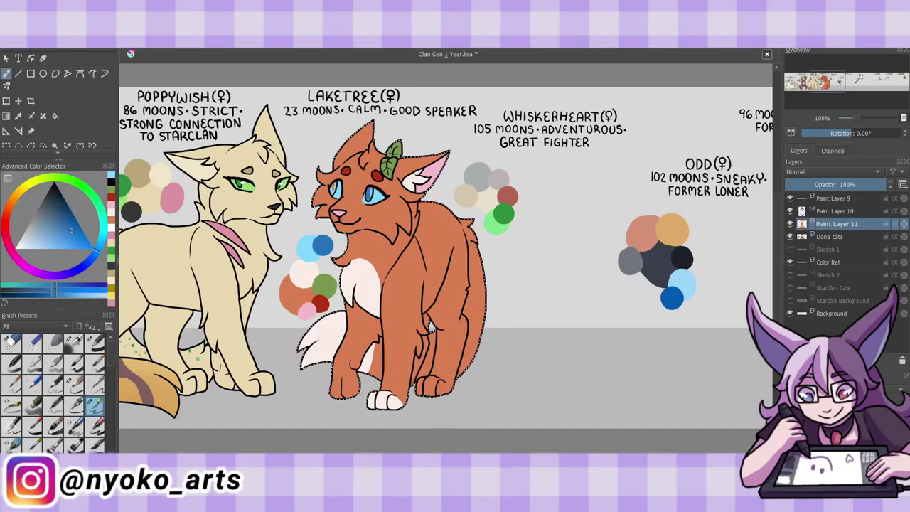
key("Page_Up")
key("ctrl+e")
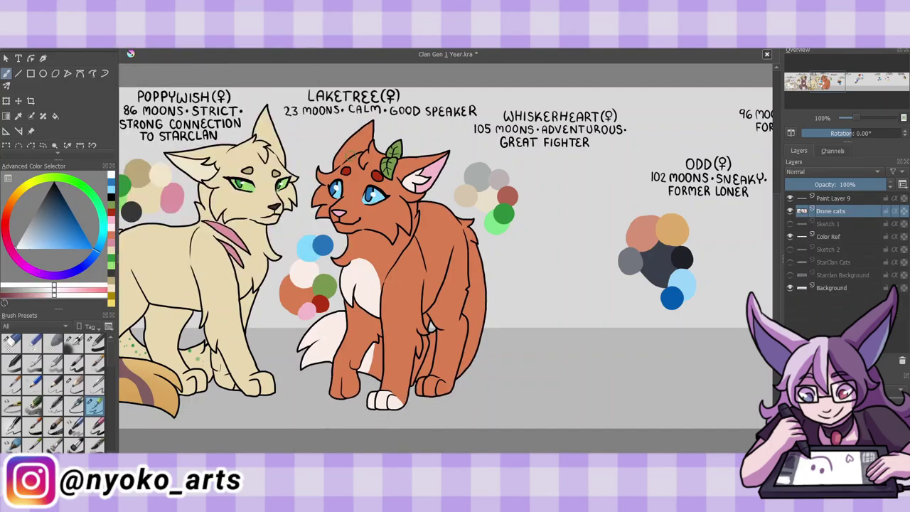
Show the sketch and ink Whiskerheart's cheeks, nose, mouth, eyes and eyebrows on a new layer.
left_click(790, 236)
key("plus")
left_click_drag(779, 239, 742, 235)
mouse_move(549, 177)
left_mouse_down()
mouse_move(523, 207)
mouse_move(532, 243)
mouse_move(601, 272)
mouse_move(624, 250)
mouse_move(616, 221)
left_mouse_up()
left_click_drag(604, 247, 620, 258)
mouse_move(630, 197)
left_mouse_down()
mouse_move(624, 232)
mouse_move(625, 261)
left_mouse_up()
mouse_move(556, 200)
left_mouse_down()
mouse_move(591, 210)
mouse_move(576, 218)
mouse_move(571, 211)
mouse_move(625, 226)
left_mouse_up()
Ink the top of Whiskerheart's head with its tuft and both folded ears.
mouse_move(586, 195)
left_mouse_down()
mouse_move(622, 205)
mouse_move(616, 152)
left_mouse_up()
left_click_drag(513, 167, 544, 178)
mouse_move(502, 162)
left_mouse_down()
mouse_move(535, 165)
mouse_move(522, 157)
mouse_move(603, 155)
mouse_move(508, 179)
left_mouse_up()
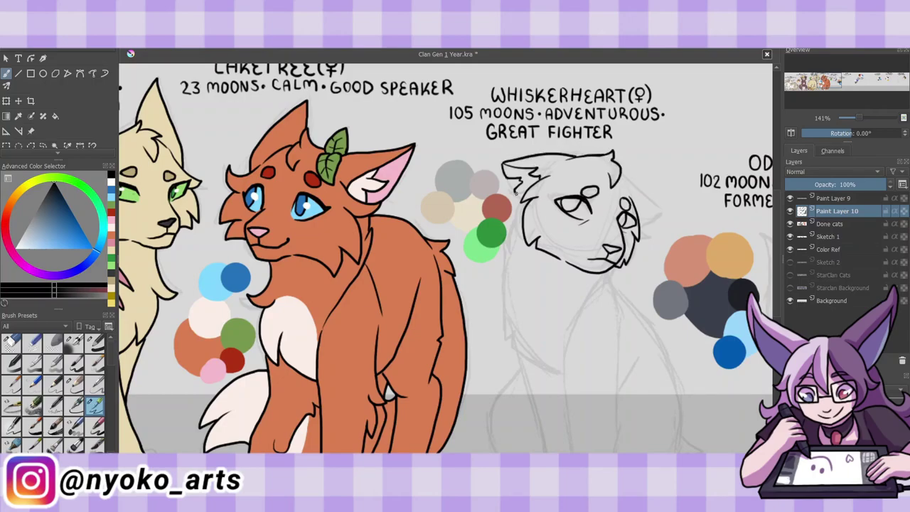
left_click_drag(622, 171, 640, 225)
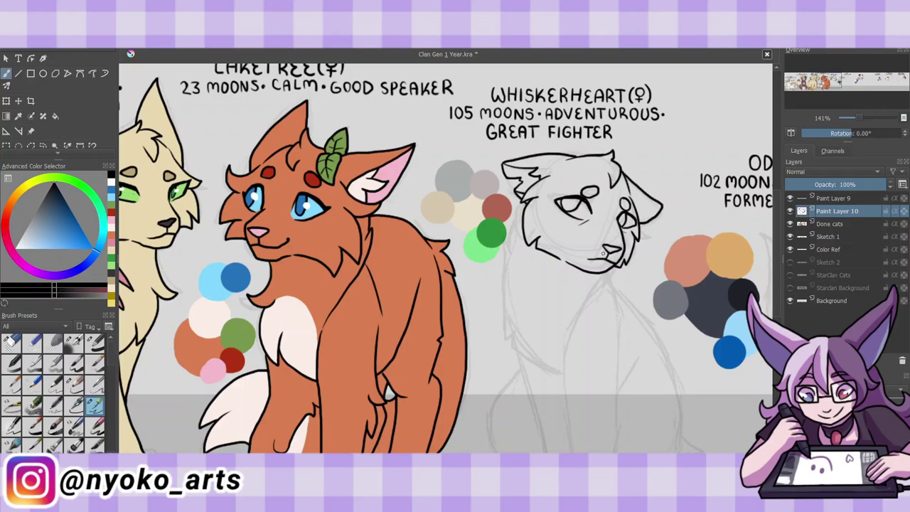
scroll(508, 268, "down", 2)
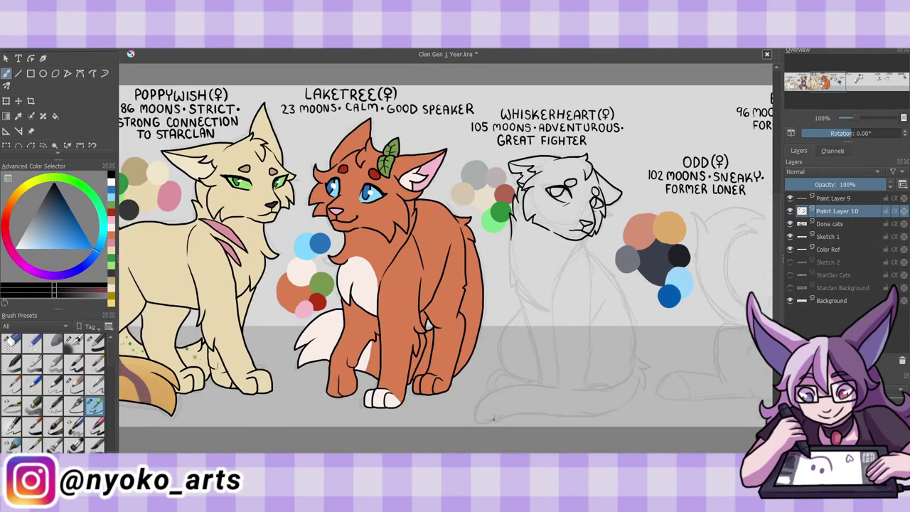
Ink Whiskerheart's neck, back, chest fur, front legs, haunch and curled tail over the sketch.
left_click_drag(505, 282, 548, 313)
mouse_move(634, 367)
left_mouse_down()
mouse_move(477, 413)
mouse_move(508, 421)
mouse_move(640, 379)
mouse_move(635, 352)
mouse_move(570, 243)
mouse_move(624, 296)
left_mouse_up()
key("ctrl+z")
mouse_move(586, 245)
left_mouse_down()
mouse_move(615, 285)
mouse_move(585, 384)
mouse_move(553, 290)
mouse_move(535, 384)
left_mouse_up()
left_click_drag(603, 303, 593, 320)
mouse_move(525, 308)
left_mouse_down()
mouse_move(508, 370)
mouse_move(528, 385)
left_mouse_up()
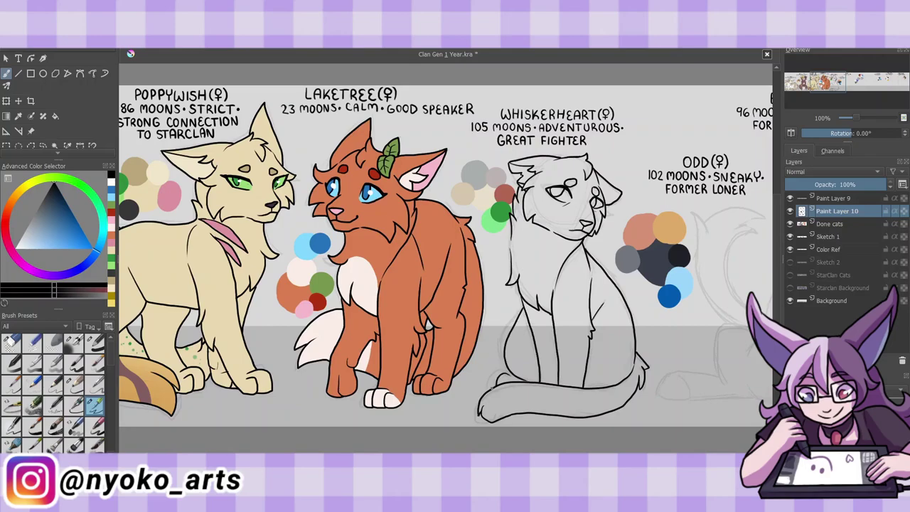
Fill Whiskerheart with a cream base and paint grey patches on her haunch, tail, ears and face on a separate layer.
key("shift+BackSpace")
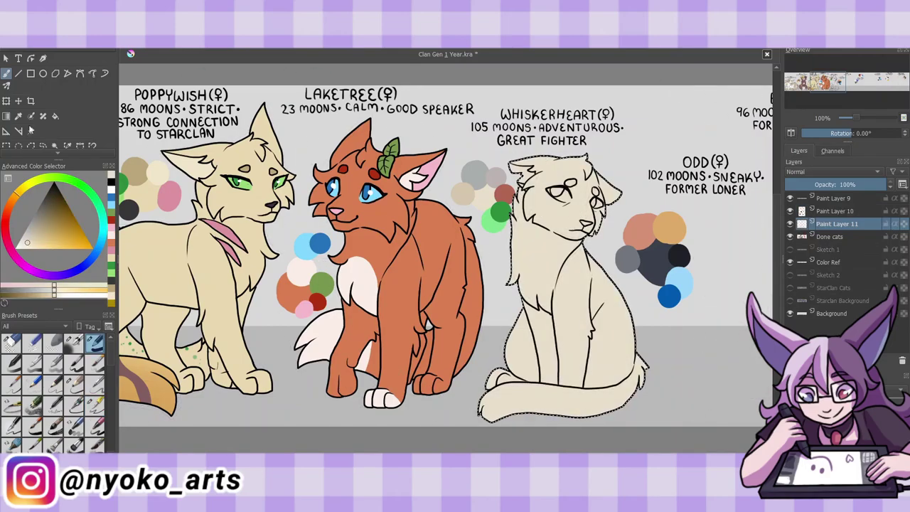
left_click_drag(627, 320, 629, 387)
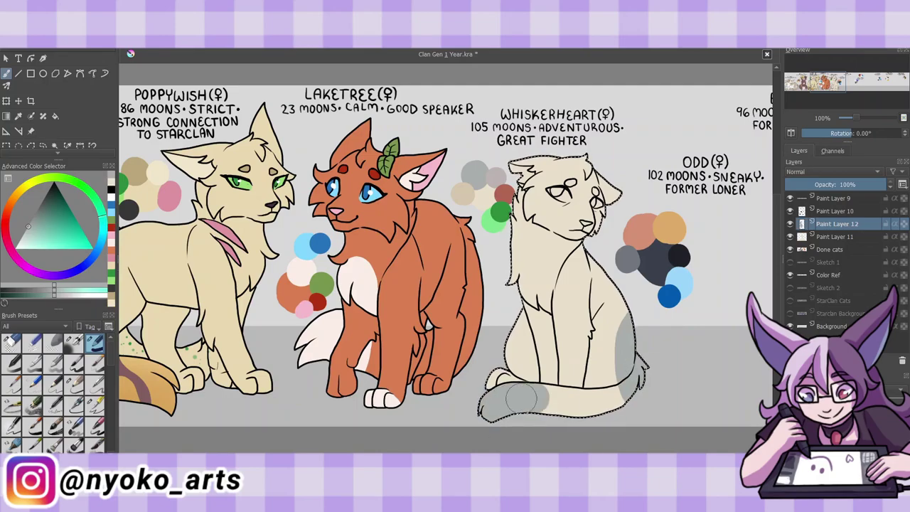
left_click_drag(530, 396, 613, 392)
left_click(94, 406)
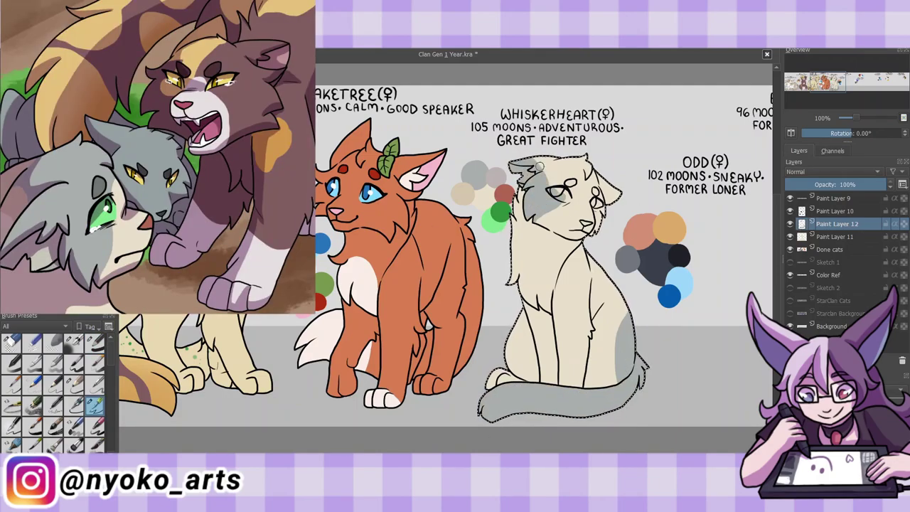
key("/")
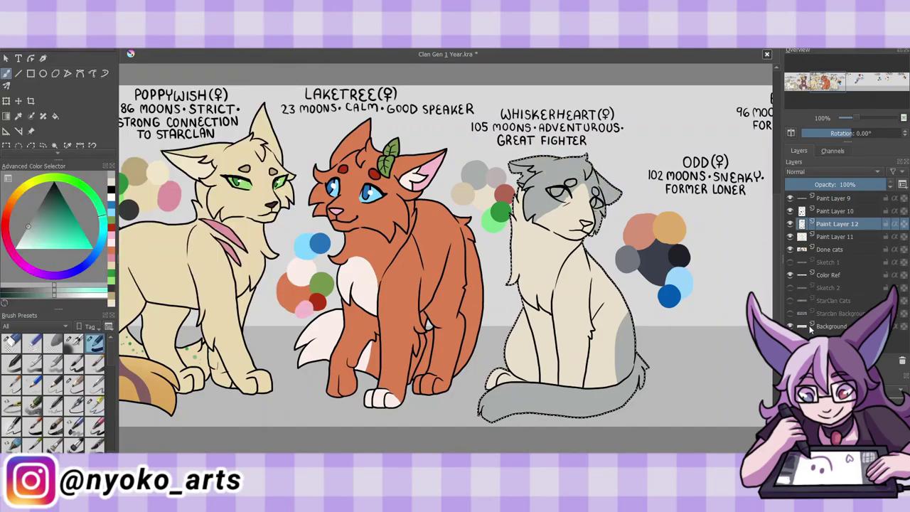
Break up the grey patch on Whiskerheart's haunch with beige stripes.
key("Insert")
left_click(604, 334, "ctrl")
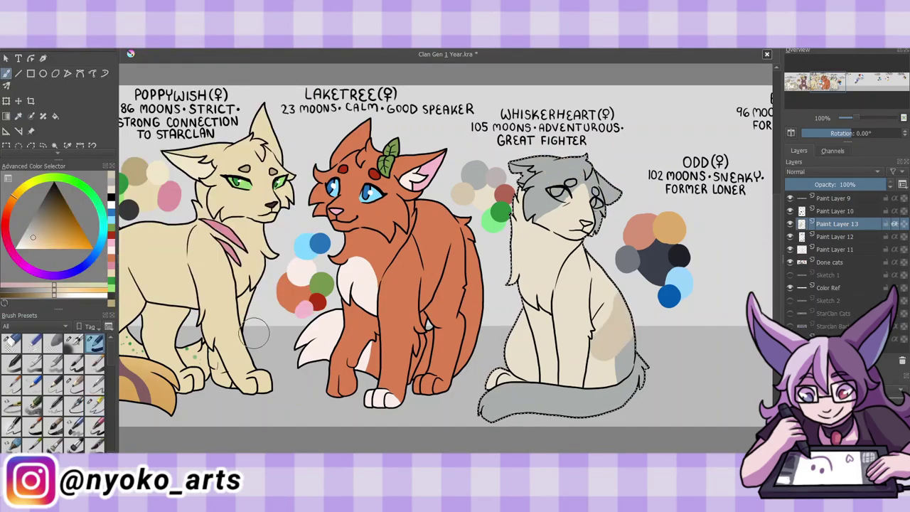
key("/")
left_click_drag(608, 306, 627, 373)
left_click(569, 325, "ctrl")
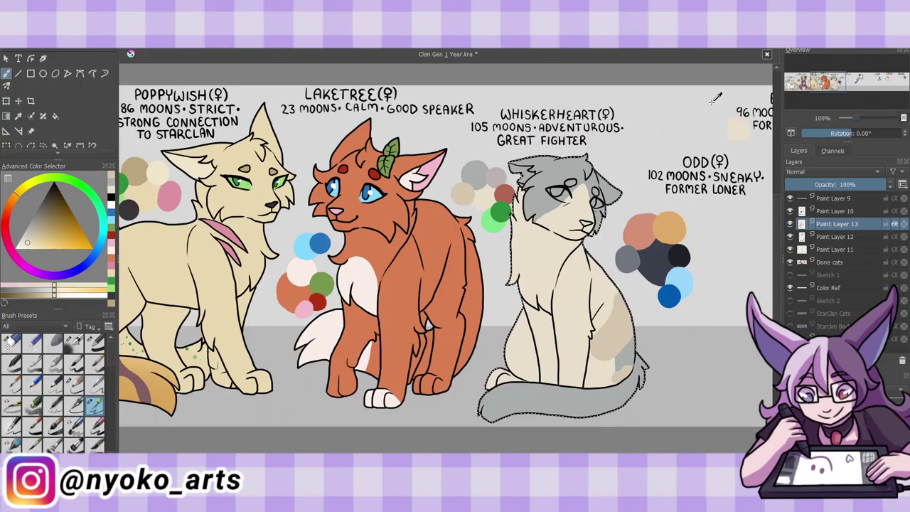
key("ctrl+z")
key("ctrl+z")
Color Whiskerheart's far ear beige, her near inner ear dusky pink-grey and her eyebrow spots darker grey.
left_click(608, 191, "ctrl")
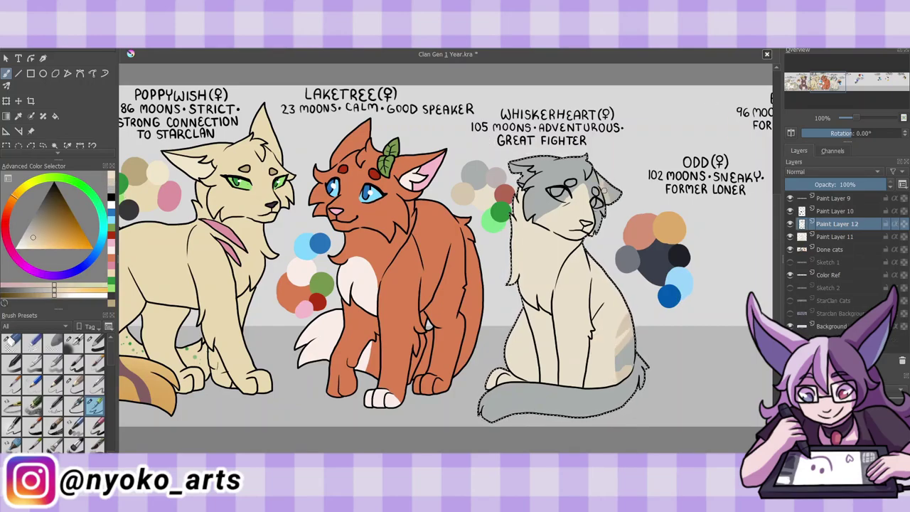
left_click(540, 170, "ctrl")
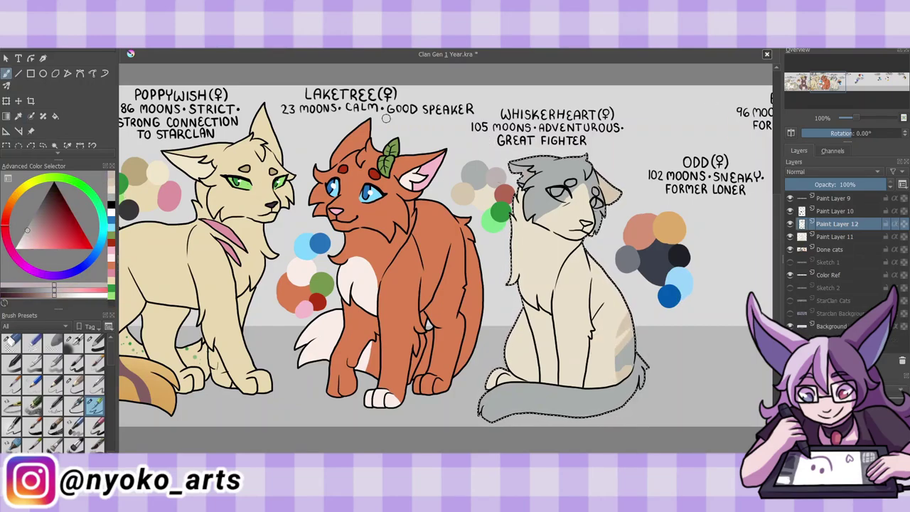
left_click(340, 119, "ctrl")
left_click(602, 150, "ctrl")
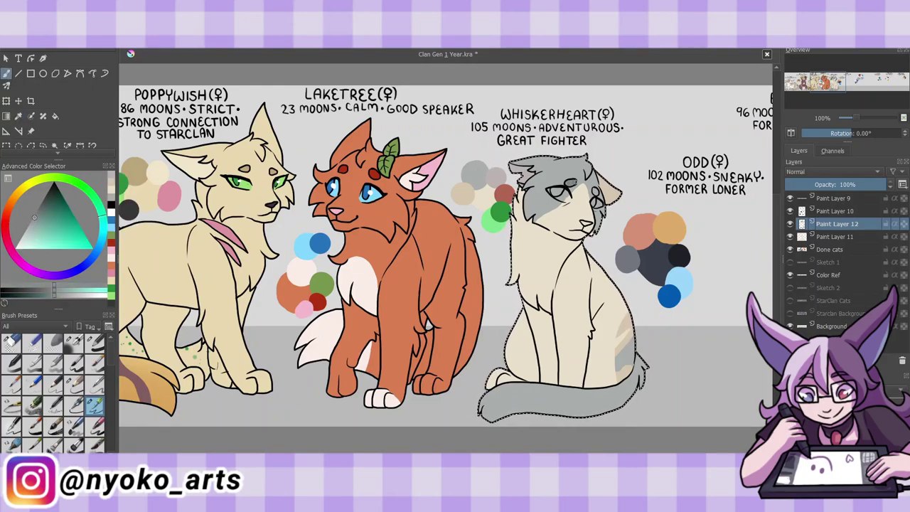
Color Whiskerheart's nose brick red and her eyes in light and dark green.
left_click(522, 171, "ctrl")
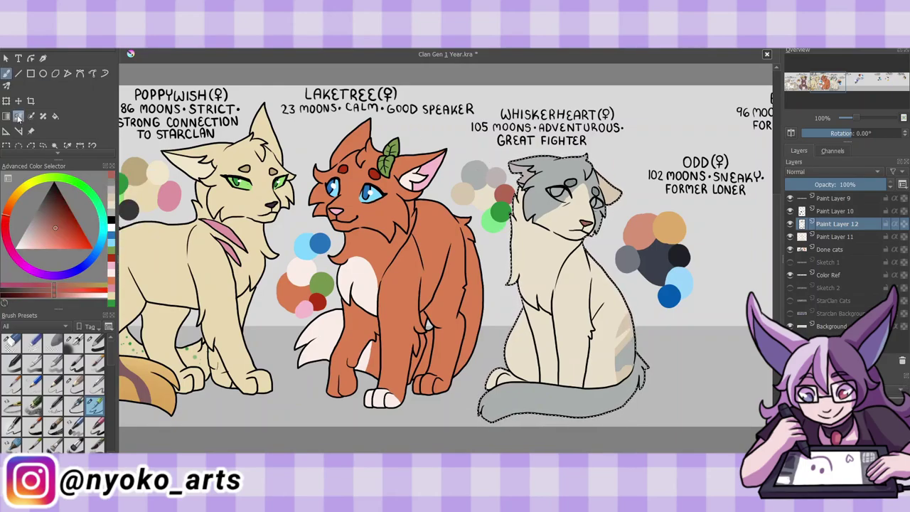
left_click(518, 173, "ctrl")
left_click_drag(599, 413, 615, 414)
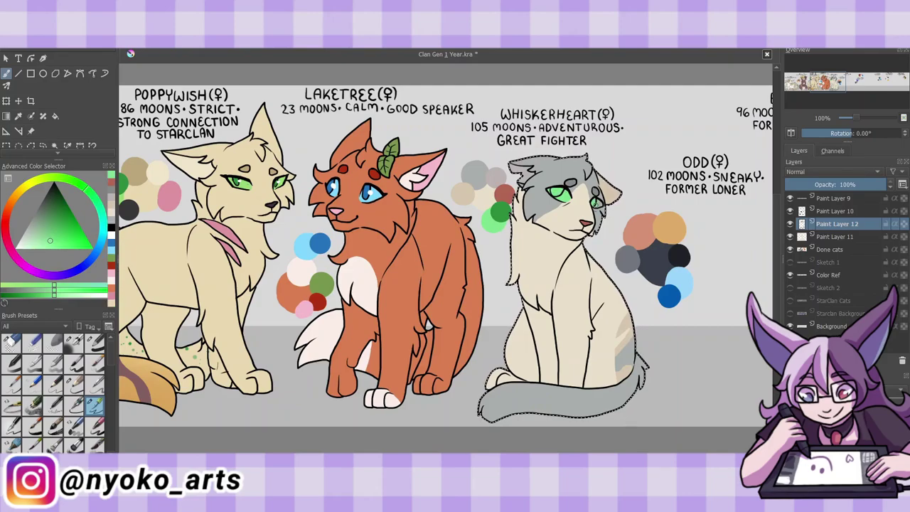
left_click(639, 201, "ctrl")
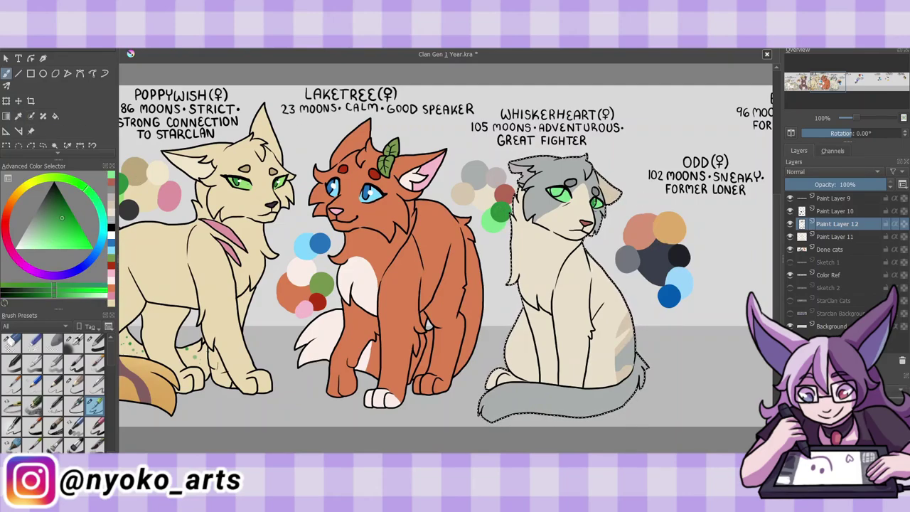
Deselect, hide the color reference, add white eye highlights, merge Whiskerheart's layers into Done cats and save.
key("ctrl+shift+a")
left_click(836, 211)
left_click(790, 274)
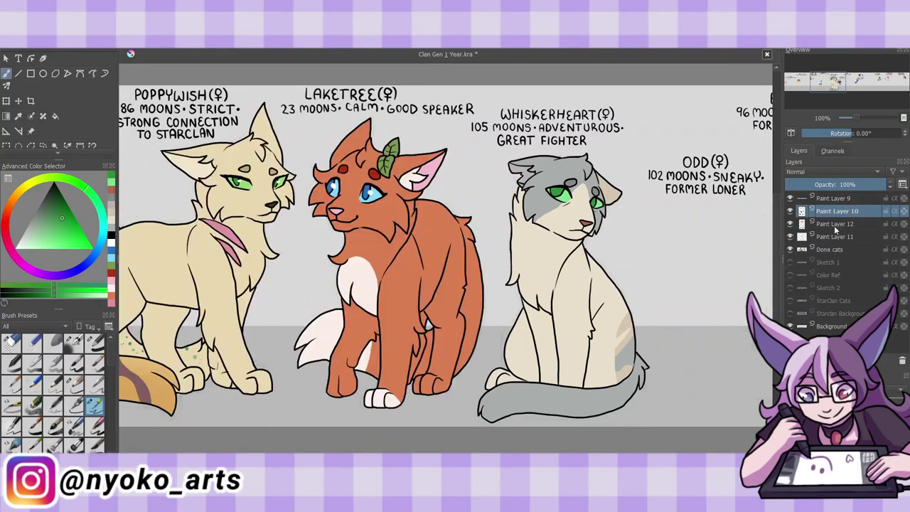
left_click(595, 204, "ctrl")
key("ctrl+e")
key("ctrl+e")
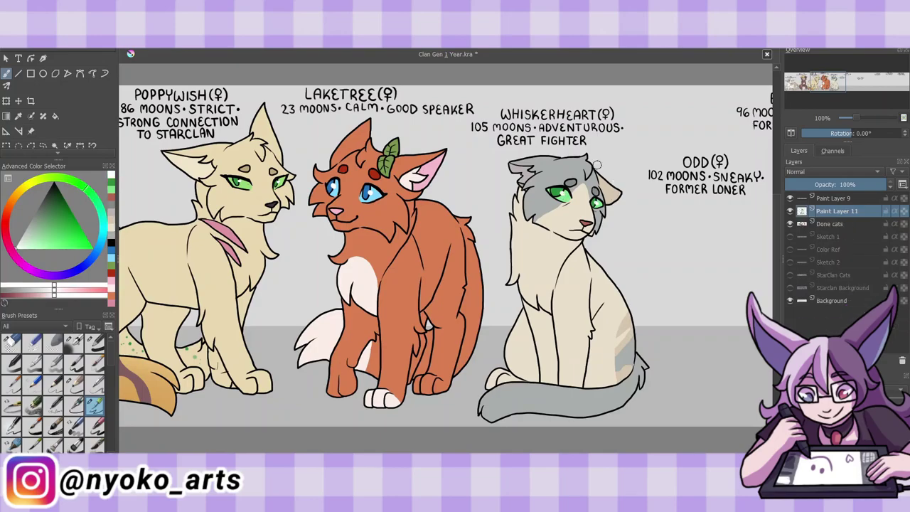
key("ctrl+e")
key("ctrl+s")
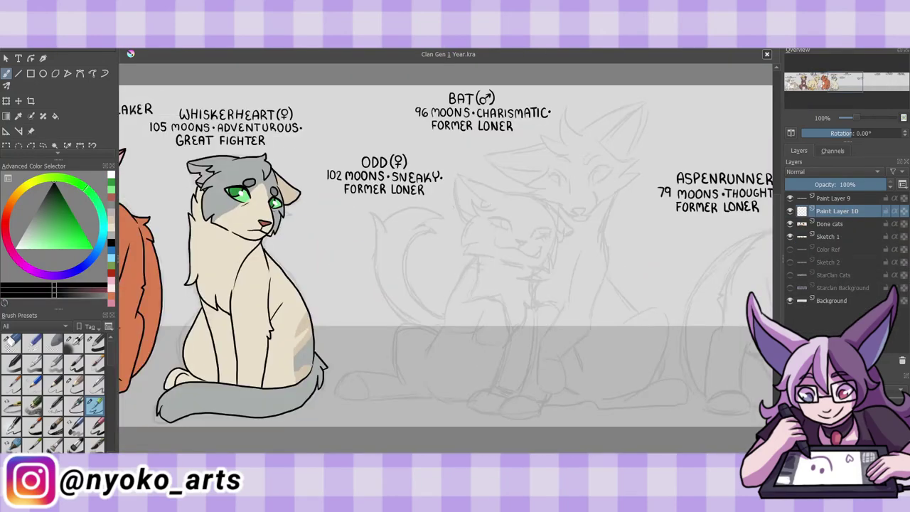
Ink Bat's head with its hair tuft, pointed ears, cheek fur and muzzle over the sketch.
left_click_drag(544, 140, 587, 137)
mouse_move(550, 164)
left_mouse_down()
mouse_move(545, 190)
mouse_move(583, 222)
left_mouse_up()
scroll(444, 107, "up", 1)
mouse_move(660, 246)
left_mouse_down()
mouse_move(719, 157)
mouse_move(722, 175)
left_mouse_up()
left_click_drag(588, 160, 561, 213)
left_click_drag(513, 187, 570, 220)
Ink Bat's eyes and eyebrows, cleaning up the stray eye lines.
mouse_move(593, 207)
left_mouse_down()
mouse_move(616, 208)
mouse_move(616, 216)
mouse_move(677, 197)
left_mouse_up()
left_click_drag(605, 205, 610, 215)
key("ctrl+z")
left_click_drag(655, 202, 664, 214)
mouse_move(599, 208)
left_mouse_down()
mouse_move(620, 217)
mouse_move(622, 183)
mouse_move(667, 176)
left_mouse_up()
key("ctrl+z")
key("e")
mouse_move(604, 210)
left_mouse_down()
mouse_move(616, 225)
mouse_move(611, 210)
left_mouse_up()
key("e")
Ink Odd's head outline with both ears and the cheek fur beneath Bat's chin.
left_click_drag(518, 249, 485, 250)
mouse_move(488, 250)
left_mouse_down()
mouse_move(500, 318)
mouse_move(563, 336)
mouse_move(601, 287)
left_mouse_up()
left_click_drag(612, 263, 597, 303)
key("ctrl+z")
mouse_move(597, 240)
left_mouse_down()
mouse_move(584, 262)
mouse_move(629, 296)
left_mouse_up()
mouse_move(536, 231)
left_mouse_down()
mouse_move(461, 208)
mouse_move(489, 250)
left_mouse_up()
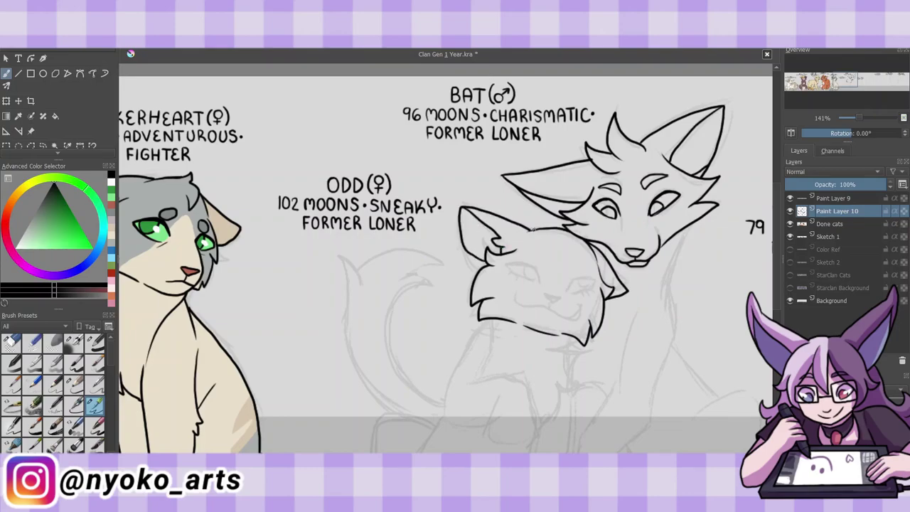
Ink Odd's lashed eyes, nose and curved smiling mouth.
left_click_drag(568, 289, 597, 278)
mouse_move(505, 274)
left_mouse_down()
mouse_move(540, 279)
mouse_move(515, 274)
left_mouse_up()
mouse_move(511, 273)
left_mouse_down()
mouse_move(594, 280)
mouse_move(560, 301)
left_mouse_up()
key("e")
key("e")
left_click_drag(513, 298, 582, 304)
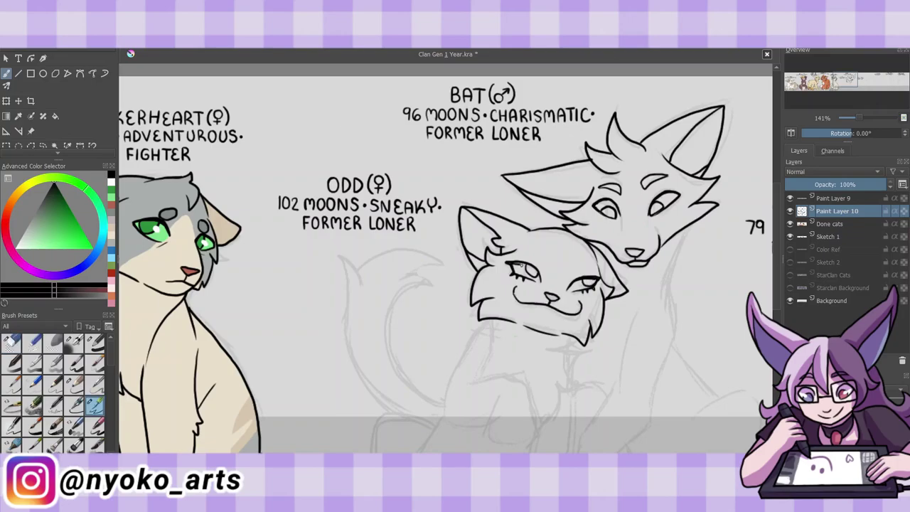
Ink Odd's neck, chest fur, back and raised front paw.
scroll(573, 259, "down", 1)
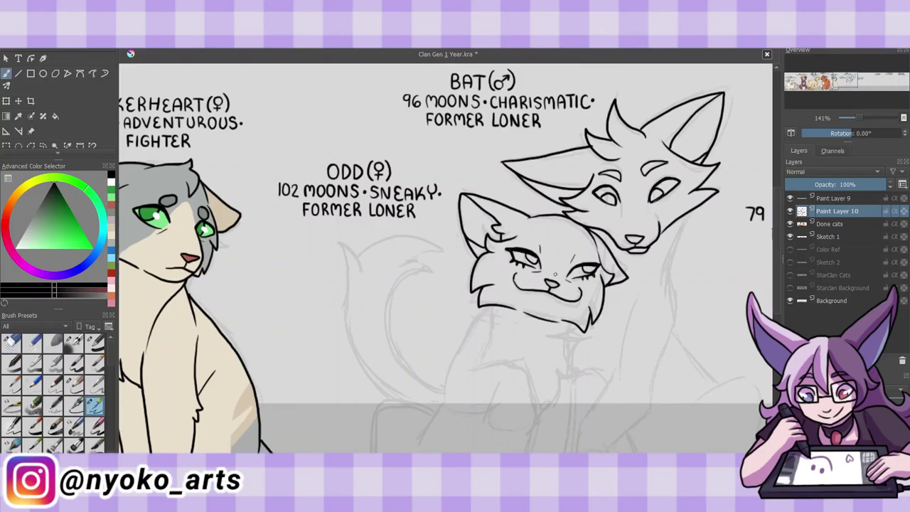
key("minus")
left_click_drag(470, 282, 447, 347)
mouse_move(475, 334)
left_mouse_down()
mouse_move(489, 363)
mouse_move(505, 356)
left_mouse_up()
left_click_drag(507, 313, 497, 361)
left_click_drag(478, 276, 469, 316)
left_click_drag(514, 289, 559, 334)
Ink Bat's neck and the front leg and paw nearest his back.
mouse_move(613, 209)
left_mouse_down()
mouse_move(579, 359)
mouse_move(540, 411)
left_mouse_up()
left_click_drag(541, 411, 566, 396)
left_click_drag(580, 358, 566, 406)
left_click_drag(583, 257, 537, 377)
key("ctrl+z")
Ink Odd's standing front leg and Bat's other front leg with their paws.
left_click_drag(527, 324, 472, 419)
left_click_drag(471, 418, 499, 429)
mouse_move(535, 327)
left_mouse_down()
mouse_move(519, 411)
mouse_move(546, 435)
left_mouse_up()
left_click_drag(523, 415, 499, 435)
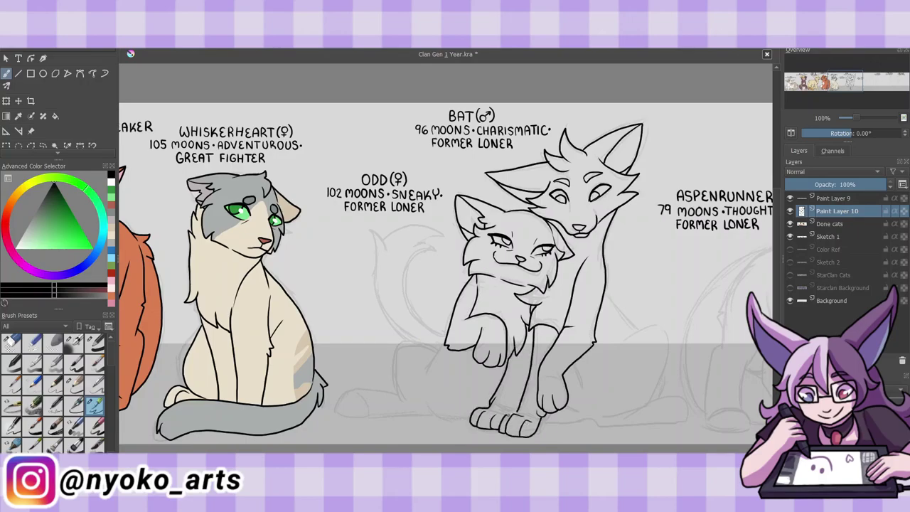
Ink Odd's lower back, belly, haunch and outstretched hind leg.
left_click_drag(445, 345, 427, 381)
mouse_move(471, 421)
left_mouse_down()
mouse_move(427, 403)
mouse_move(344, 414)
left_mouse_up()
left_click_drag(344, 398, 399, 391)
mouse_move(437, 340)
left_mouse_down()
mouse_move(393, 405)
mouse_move(395, 342)
left_mouse_up()
left_click_drag(396, 368, 396, 395)
Ink Bat's tail curling up behind Odd, plus his back, belly, haunch and hind leg.
left_click_drag(446, 335, 432, 238)
mouse_move(383, 232)
left_mouse_down()
mouse_move(441, 243)
mouse_move(398, 339)
left_mouse_up()
left_click_drag(576, 364, 573, 387)
mouse_move(555, 425)
left_mouse_down()
mouse_move(657, 428)
mouse_move(686, 407)
left_mouse_up()
left_click_drag(623, 340, 668, 415)
left_click_drag(606, 288, 625, 318)
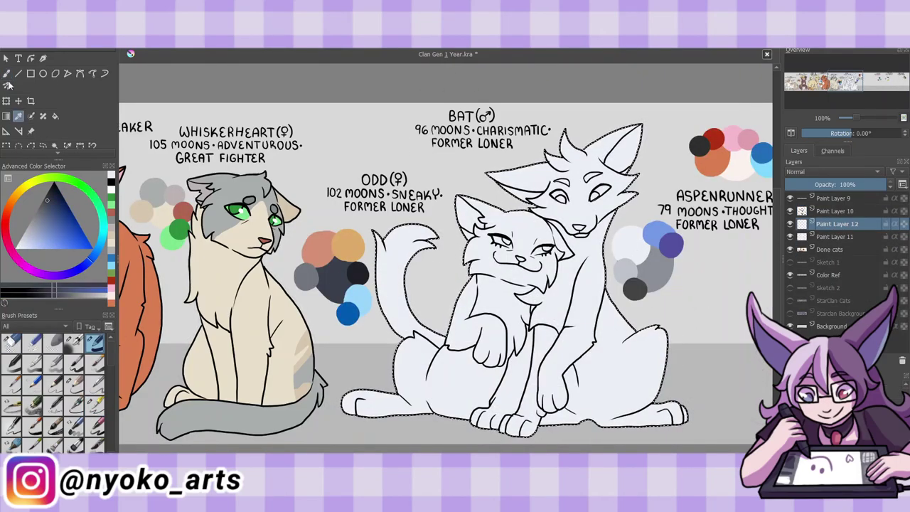
Fill Odd's whole body with dark navy on the layer above the white base.
left_click(429, 409)
key("b")
left_click_drag(485, 397, 496, 411)
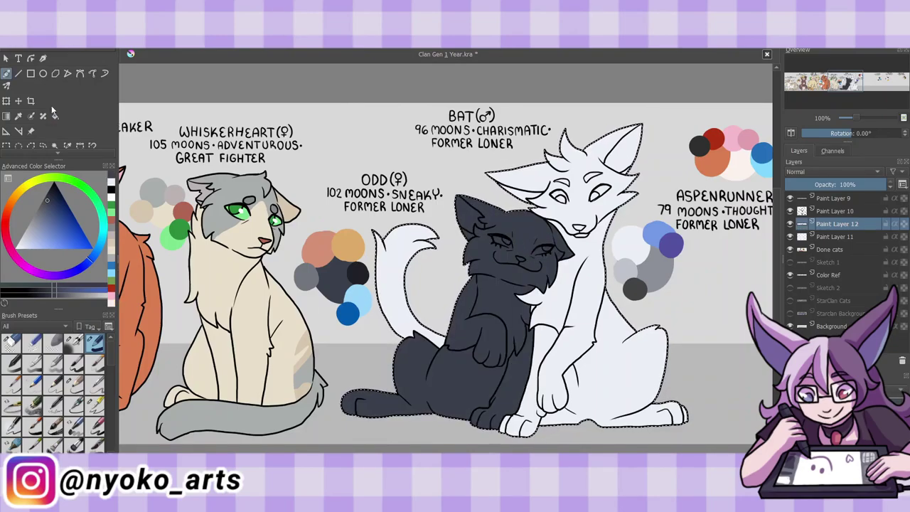
Paint salmon patches on Odd's face, cheek, chest, shoulder and haunch on a new layer.
left_click(95, 405)
key("Insert")
left_click(50, 238)
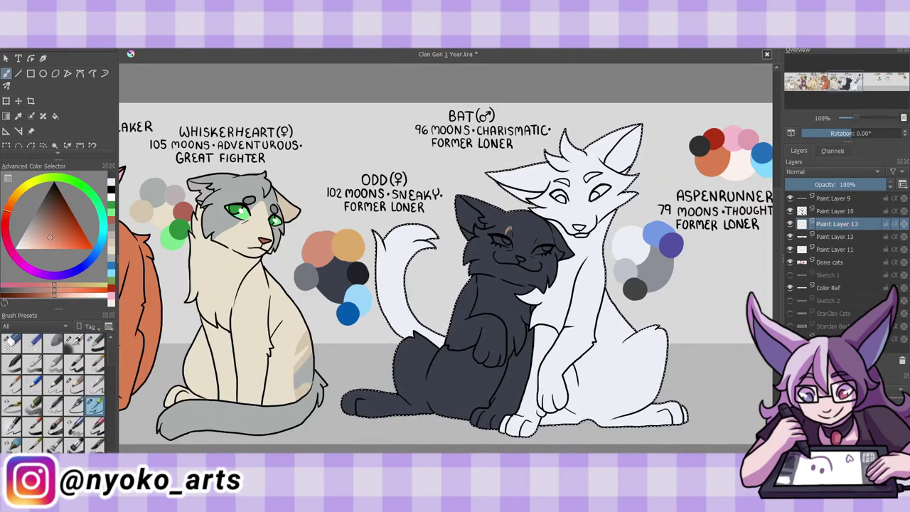
left_click_drag(506, 229, 512, 239)
left_click_drag(535, 232, 543, 241)
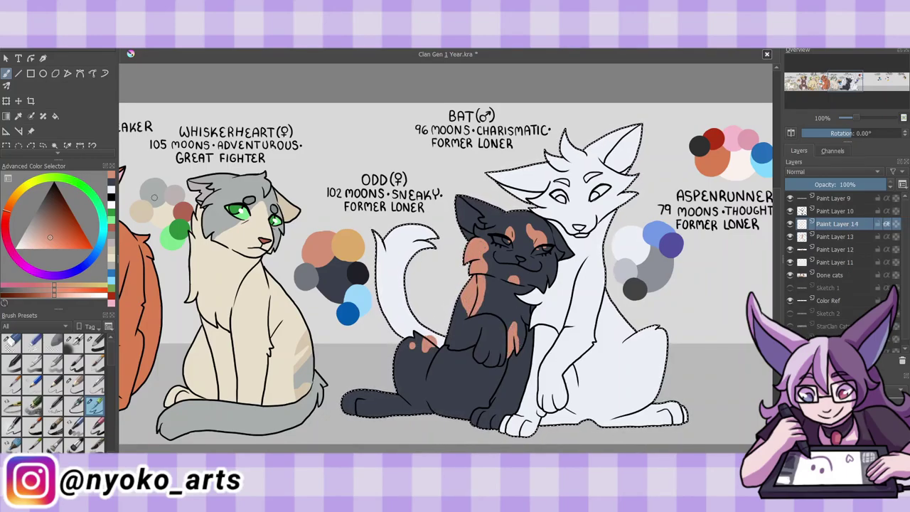
Tint Odd's haunch patches light orange and merge the patch layers into the navy layer.
left_click(55, 239)
left_click(11, 363)
left_click_drag(408, 348, 421, 344)
key("ctrl+e")
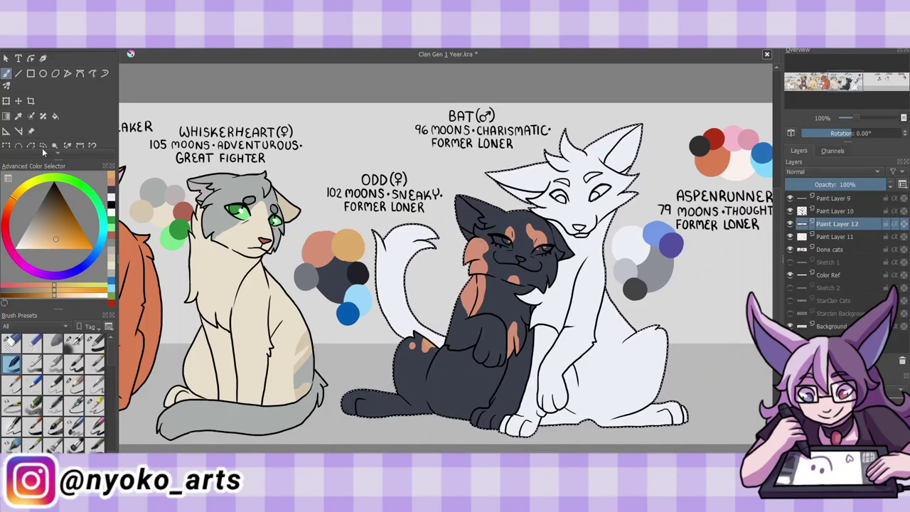
Color Odd's inner ear grey and her eyes light and dark blue with white highlights.
left_click(38, 213)
left_click(94, 405)
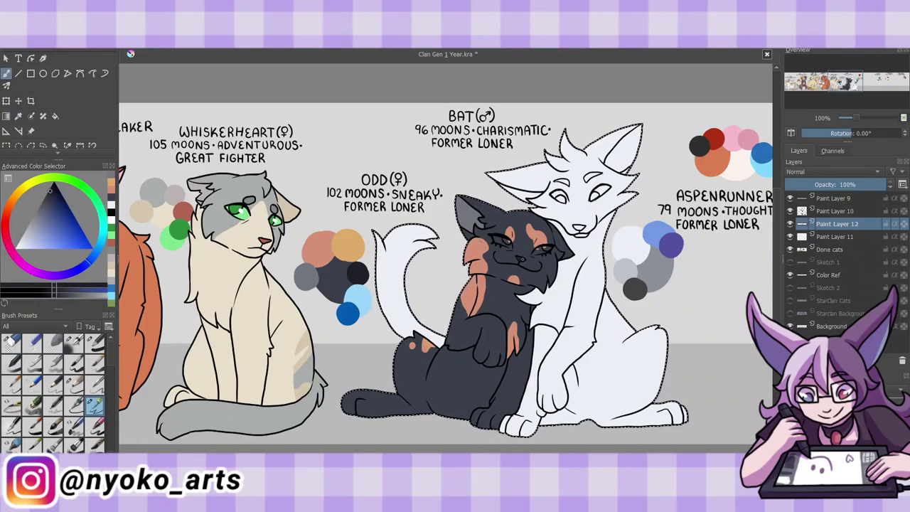
left_click(390, 168, "ctrl")
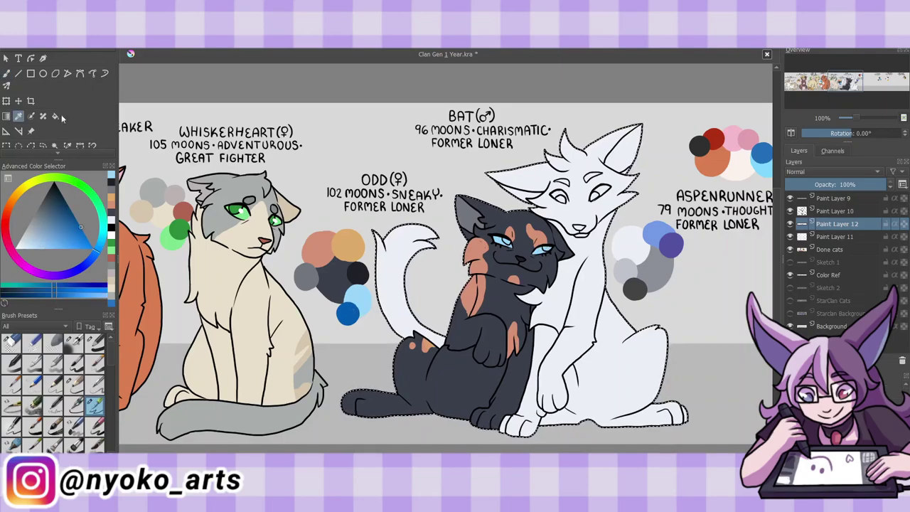
left_click(837, 210)
Paint Bat's head and ears grey around a white face blaze on the white base layer.
left_click(837, 236)
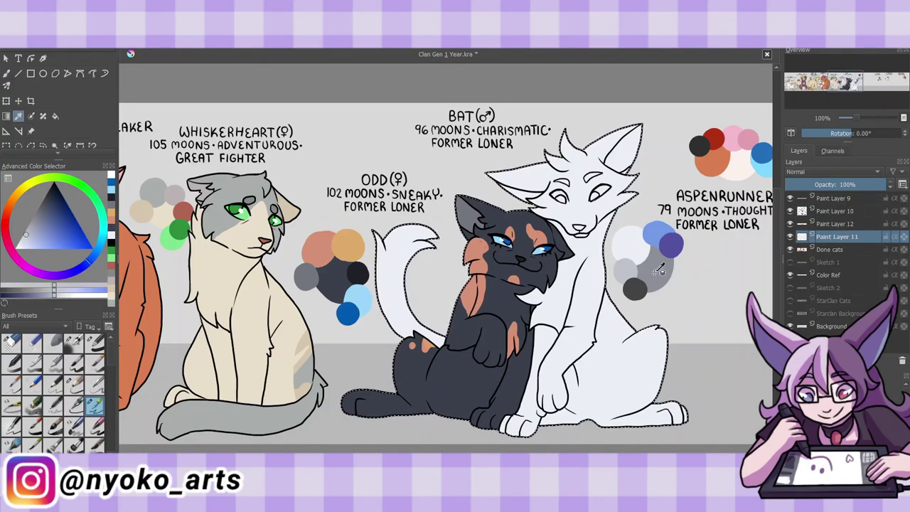
key("ctrl+s")
left_click_drag(572, 172, 542, 215)
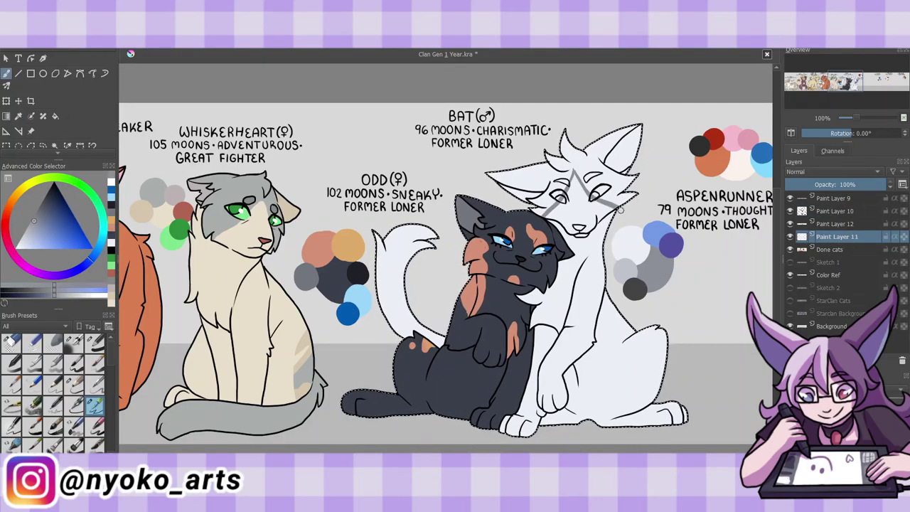
key("slash")
left_click_drag(512, 178, 558, 165)
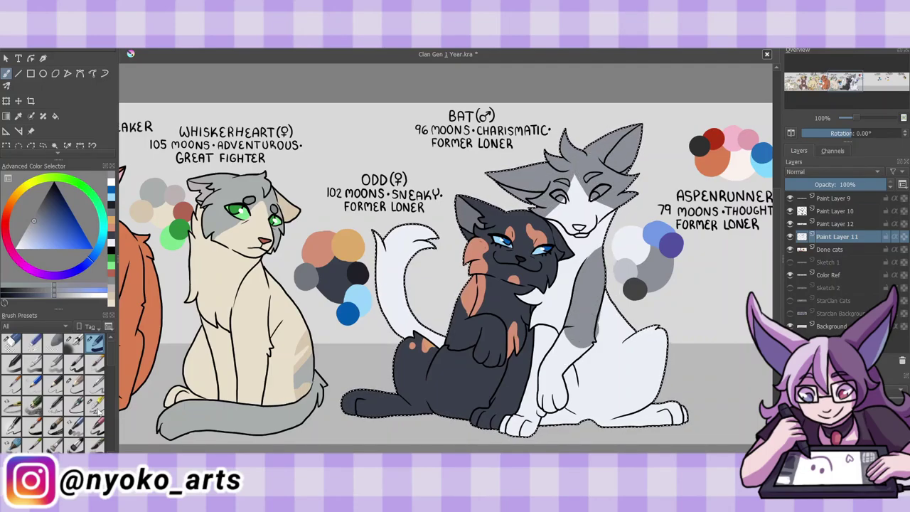
Paint Bat's front leg, back, haunch and tail grey, leaving his chest and paws white.
key("slash")
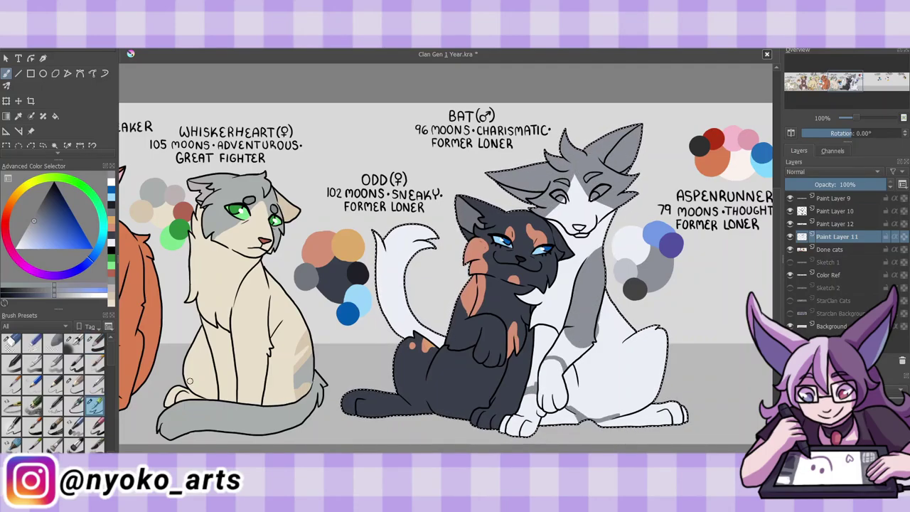
key("slash")
left_click_drag(636, 299, 626, 395)
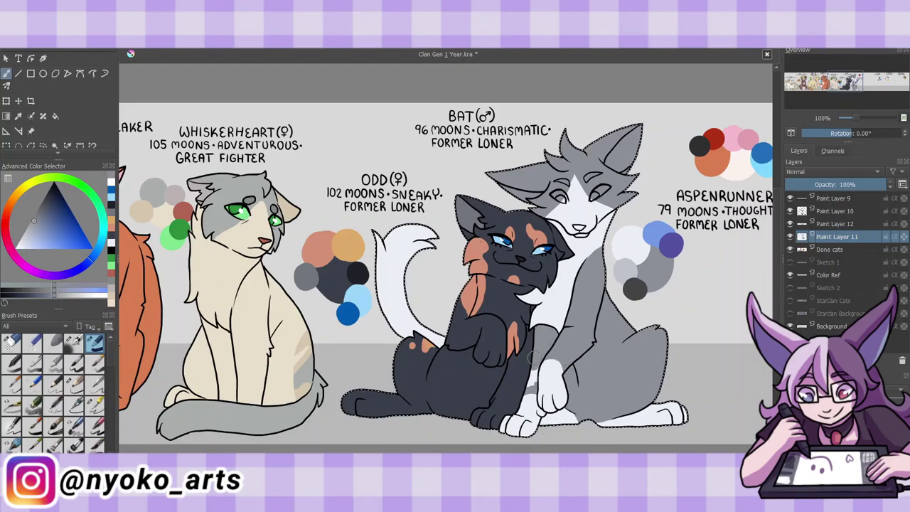
left_click(434, 245, "ctrl")
key("slash")
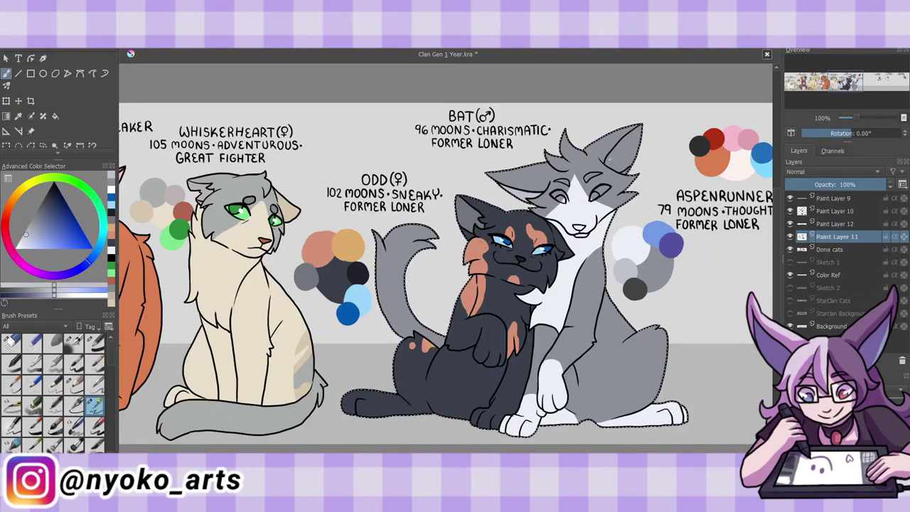
Color Bat's inner ear light grey, his nose dark grey and his eyes periwinkle blue.
left_click_drag(610, 164, 622, 146)
left_click(562, 181, "ctrl")
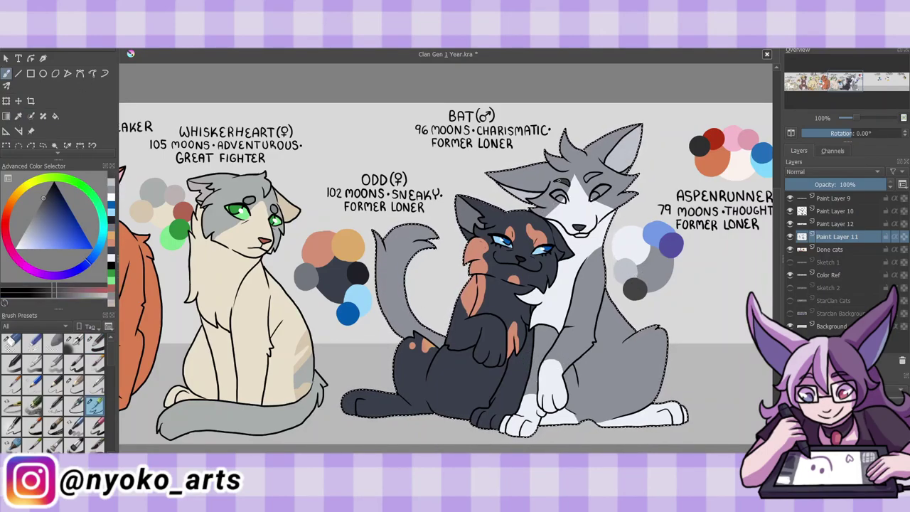
left_click(502, 242, "ctrl")
left_click_drag(556, 194, 606, 189)
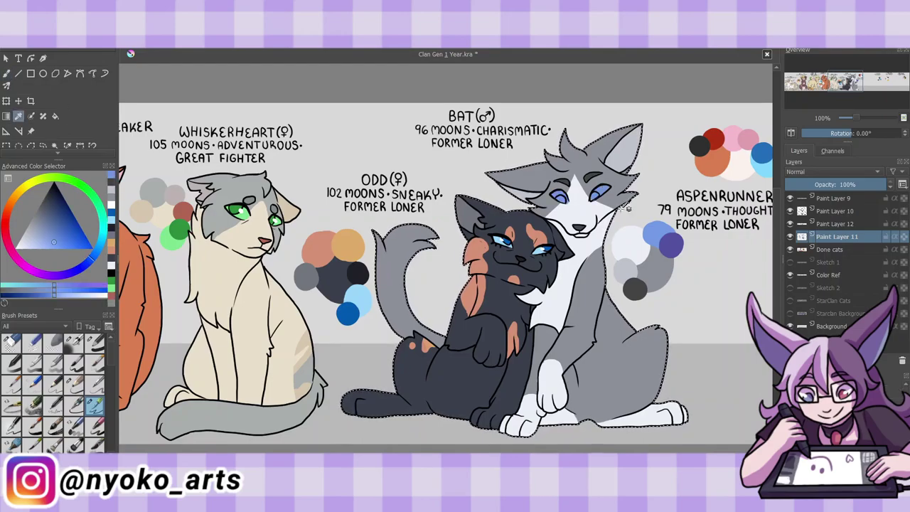
Shade Bat's eyes with purple and white highlights, and clear the selection.
left_click(671, 245, "ctrl")
key("ctrl+shift+a")
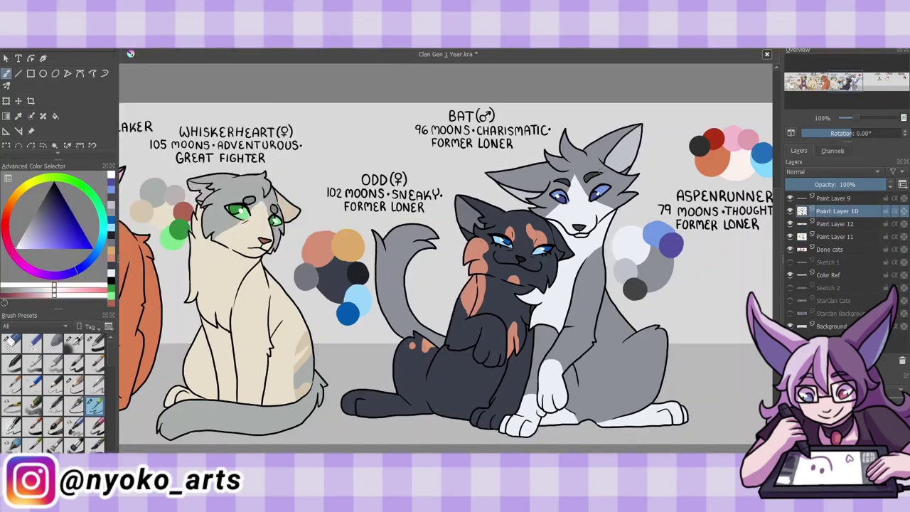
Ink Aspenrunner's head over the sketch, including her ears, face, cheek fur and eye scar.
left_click_drag(568, 285, 333, 285)
mouse_move(568, 191)
left_mouse_down()
mouse_move(661, 235)
mouse_move(681, 172)
left_mouse_up()
left_click_drag(577, 143, 618, 156)
left_click_drag(559, 155, 582, 183)
mouse_move(649, 162)
left_mouse_down()
mouse_move(699, 141)
mouse_move(691, 180)
left_mouse_up()
mouse_move(606, 171)
left_mouse_down()
mouse_move(603, 218)
mouse_move(618, 202)
left_mouse_up()
key("slash")
key("slash")
key("slash")
key("slash")
left_click_drag(632, 162, 626, 186)
left_click_drag(635, 211, 657, 212)
Ink Aspenrunner's front legs, front paws, chest fur and belly line.
left_click_drag(587, 297, 630, 426)
mouse_move(638, 412)
left_mouse_down()
mouse_move(654, 431)
mouse_move(672, 430)
left_mouse_up()
left_click_drag(611, 259, 663, 409)
left_click_drag(585, 243, 606, 285)
mouse_move(653, 234)
left_mouse_down()
mouse_move(668, 279)
mouse_move(672, 395)
mouse_move(688, 420)
left_mouse_up()
left_click_drag(531, 293, 569, 329)
Ink Aspenrunner's hind legs and paws, her back and the tail curling behind her.
left_click_drag(523, 351, 505, 409)
left_click_drag(486, 344, 471, 410)
left_click_drag(471, 411, 509, 429)
left_click_drag(586, 243, 450, 411)
left_click_drag(521, 365, 513, 376)
left_click_drag(514, 420, 541, 420)
Hide the sketch and fill Aspenrunner's silhouette with cream on a new layer beneath the line art.
key("Insert")
left_click(790, 236)
key("shift+BackSpace")
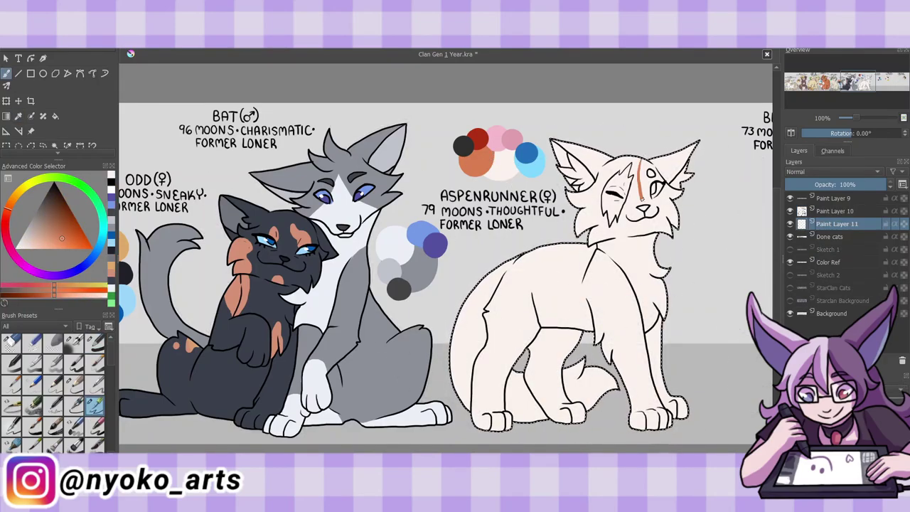
Paint an orange patch over the scarred half of Aspenrunner's face, including the ear and cheek.
left_click_drag(638, 163, 642, 200)
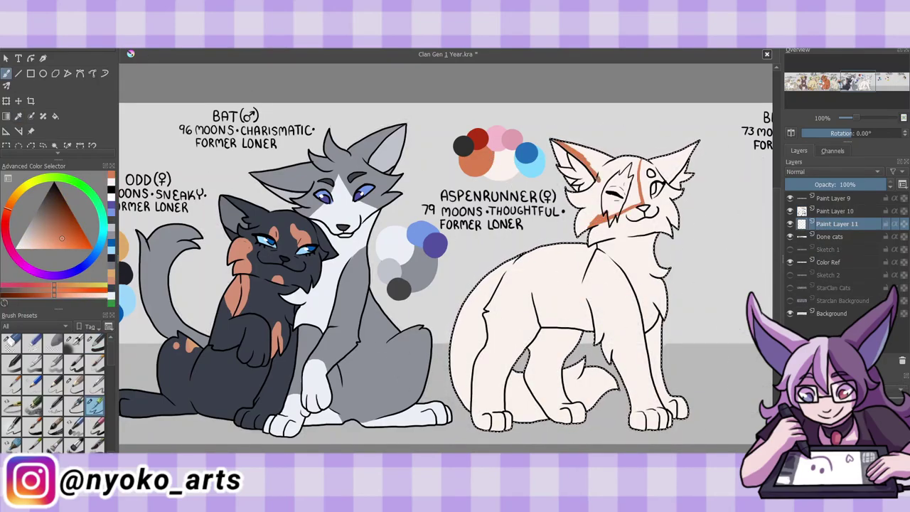
left_click_drag(569, 151, 592, 177)
key("slash")
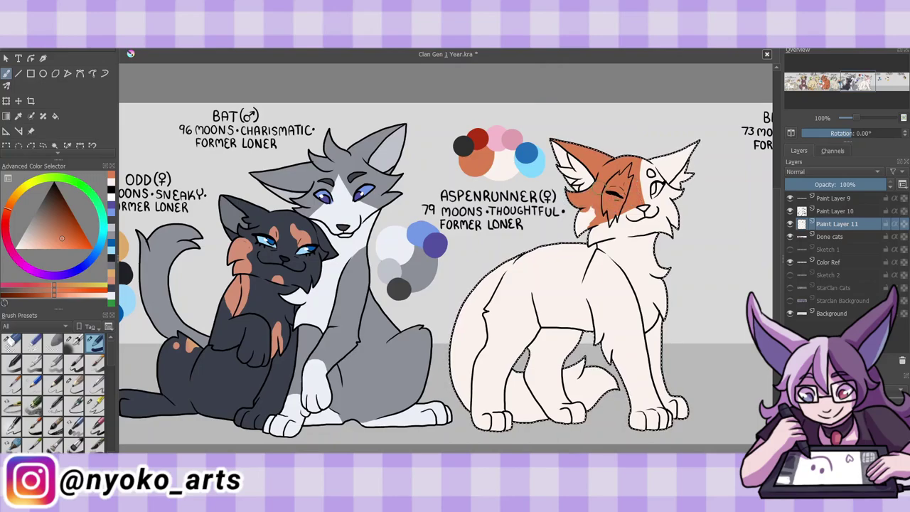
key("slash")
Paint Aspenrunner's far front leg, one hind paw, her back and tail orange.
key("slash")
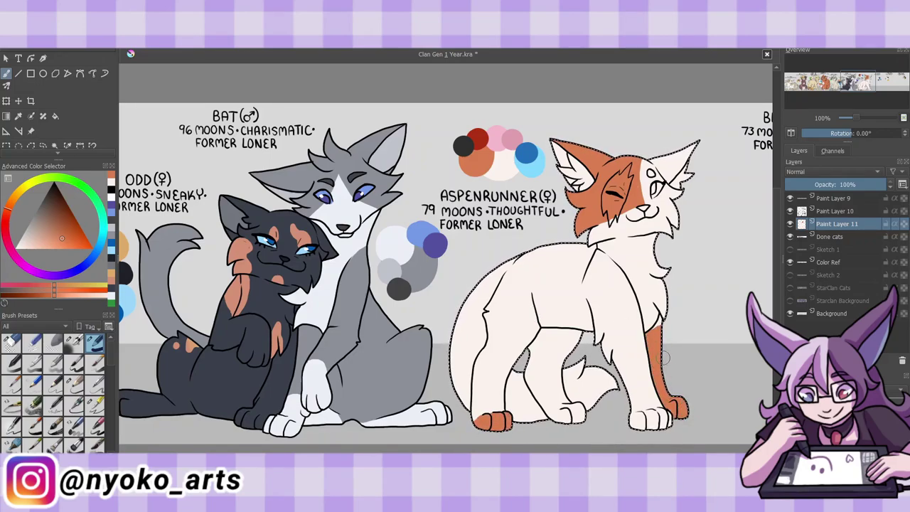
key("slash")
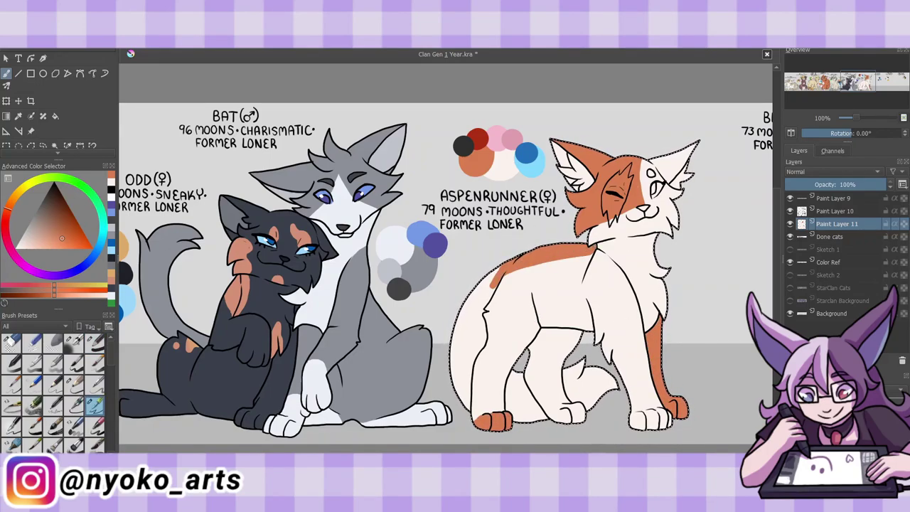
left_click_drag(519, 376, 514, 395)
key("slash")
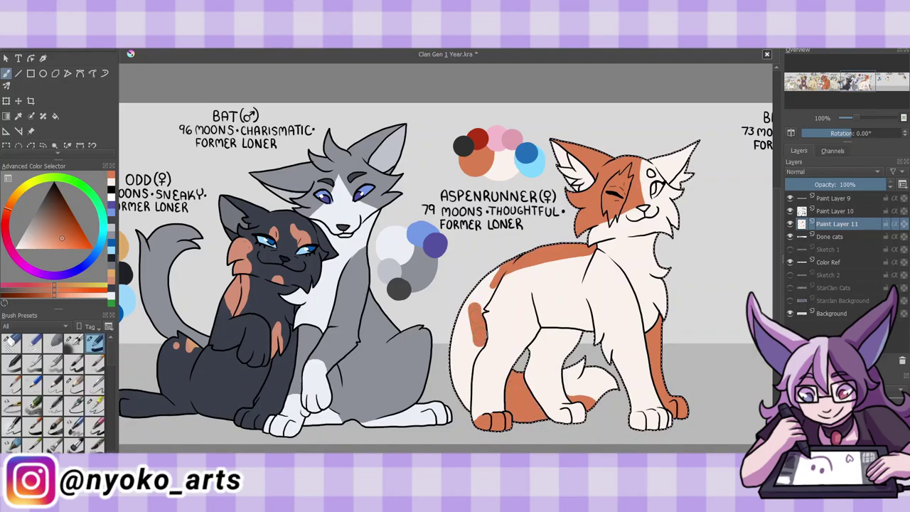
key("slash")
Add a curved orange patch down Aspenrunner's haunch and refine the edge of her cream tail tip.
left_click(527, 299, "ctrl")
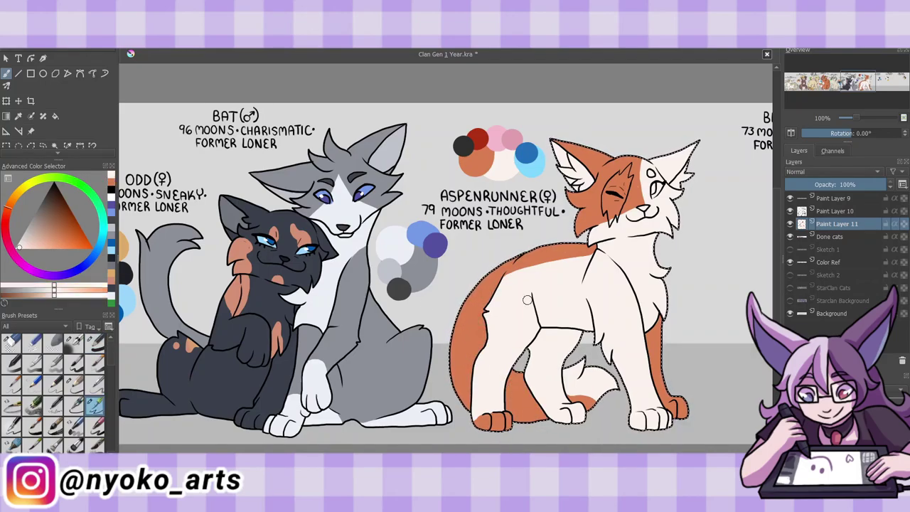
left_click(228, 292, "ctrl")
left_click_drag(526, 293, 531, 312)
left_click_drag(526, 257, 535, 320)
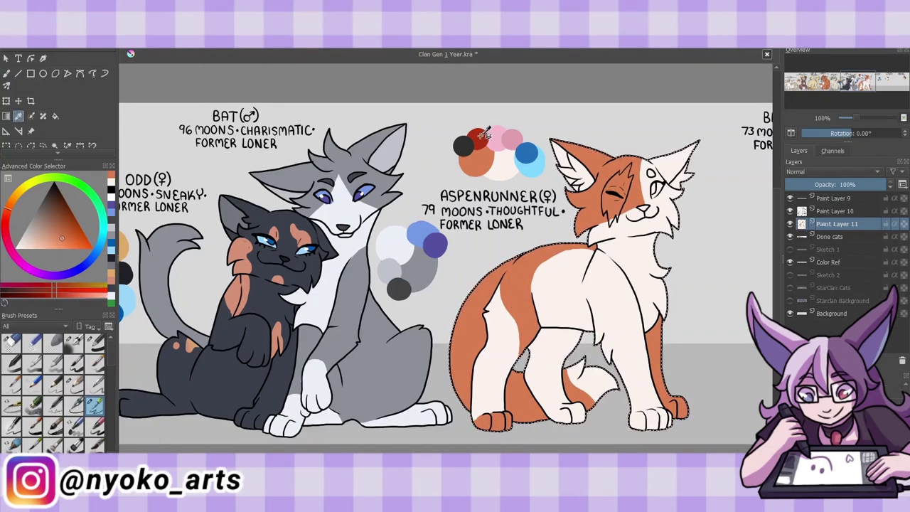
Color Aspenrunner's brow mark red, her inner ear and eye scar pink, her nose black and her open eye blue.
left_click(478, 137, "ctrl")
left_click(652, 173)
left_click(511, 135, "ctrl")
left_click(562, 160)
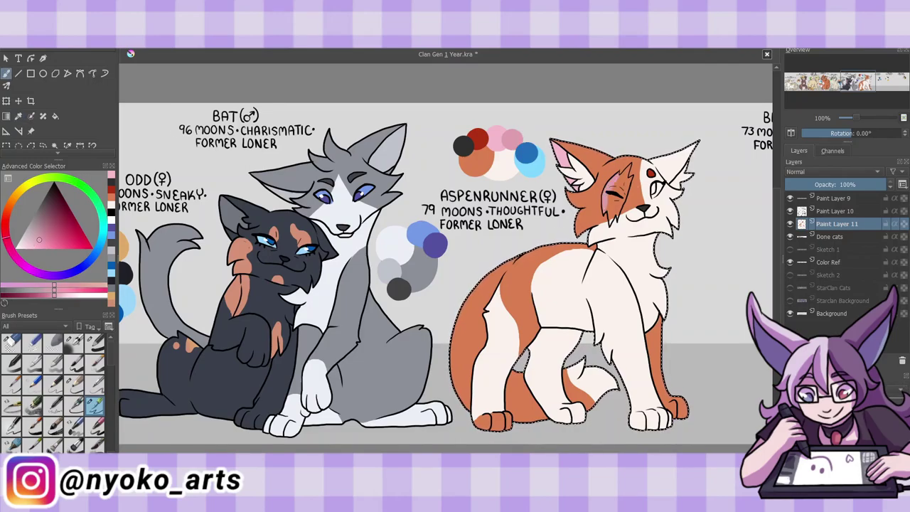
left_click_drag(614, 178, 621, 186)
left_click(653, 235, "ctrl")
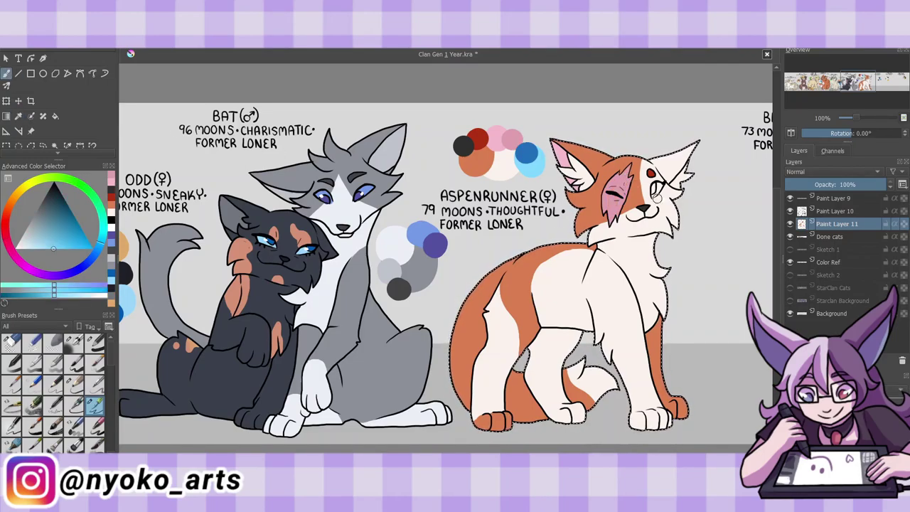
key("ctrl+shift+a")
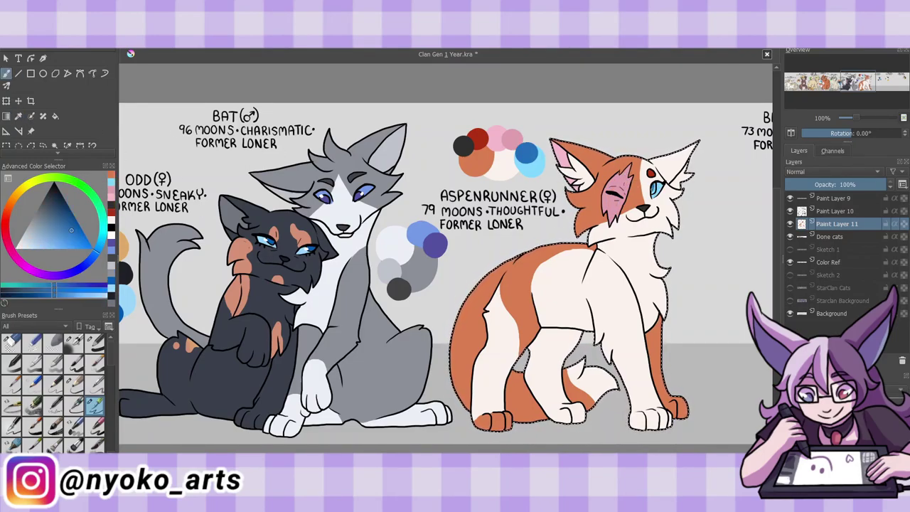
Merge Aspenrunner's layers into the Done cats layer, save the file and add a new paint layer.
key("ctrl+e")
key("ctrl+s")
left_click_drag(498, 285, 271, 277)
key("Insert")
Ink Bluelight's eyes, brows, nose and muzzle over the sketch.
mouse_move(565, 183)
left_mouse_down()
mouse_move(600, 158)
mouse_move(589, 184)
mouse_move(581, 231)
left_mouse_up()
scroll(540, 213, "up", 1)
mouse_move(552, 274)
left_mouse_down()
mouse_move(499, 304)
mouse_move(429, 260)
mouse_move(473, 254)
mouse_move(440, 259)
left_mouse_up()
mouse_move(432, 239)
left_mouse_down()
mouse_move(453, 246)
mouse_move(429, 261)
mouse_move(466, 246)
left_mouse_up()
mouse_move(432, 272)
left_mouse_down()
mouse_move(473, 286)
mouse_move(459, 324)
left_mouse_up()
left_click_drag(484, 246, 519, 249)
left_click_drag(506, 234, 510, 252)
left_click_drag(442, 240, 459, 222)
mouse_move(451, 240)
left_mouse_down()
mouse_move(466, 215)
mouse_move(522, 224)
left_mouse_up()
key("ctrl+z")
Ink Bluelight's head outline, cheek fur, curly forehead tuft and both ears.
left_click_drag(431, 271, 446, 291)
mouse_move(459, 206)
left_mouse_down()
mouse_move(426, 231)
mouse_move(421, 262)
left_mouse_up()
mouse_move(499, 186)
left_mouse_down()
mouse_move(519, 171)
mouse_move(487, 212)
left_mouse_up()
key("ctrl+z")
left_click_drag(488, 205, 490, 211)
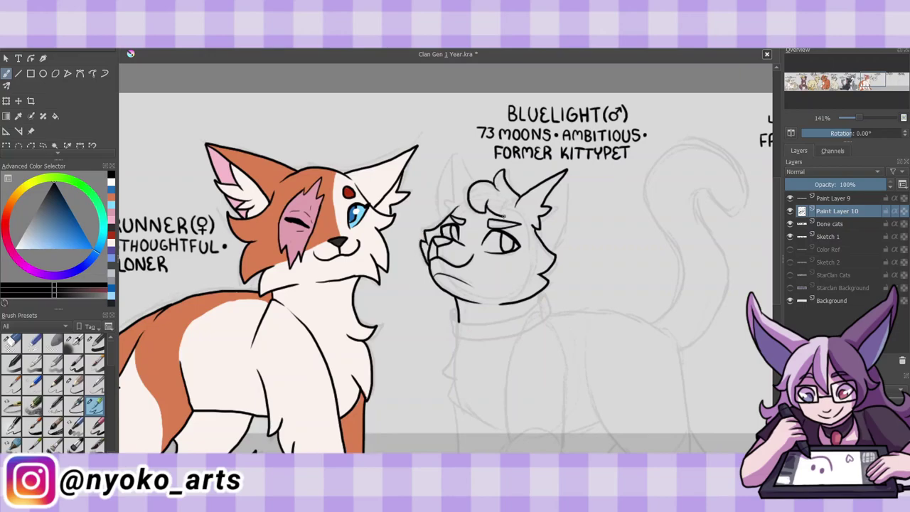
mouse_move(455, 155)
left_mouse_down()
mouse_move(444, 217)
mouse_move(474, 179)
left_mouse_up()
mouse_move(570, 184)
left_mouse_down()
mouse_move(545, 243)
mouse_move(566, 188)
left_mouse_up()
left_click_drag(563, 233, 548, 252)
Ink Bluelight's neck, collar, chest fur and front legs with one paw raised.
scroll(445, 259, "down", 2)
mouse_move(548, 212)
left_mouse_down()
mouse_move(544, 242)
mouse_move(452, 264)
mouse_move(454, 282)
left_mouse_up()
left_click_drag(549, 235, 552, 254)
mouse_move(455, 283)
left_mouse_down()
mouse_move(551, 257)
mouse_move(440, 312)
mouse_move(508, 371)
left_mouse_up()
scroll(455, 270, "down", 1)
left_click_drag(552, 240, 566, 277)
mouse_move(509, 258)
left_mouse_down()
mouse_move(509, 357)
mouse_move(479, 402)
mouse_move(477, 428)
mouse_move(498, 448)
left_mouse_up()
mouse_move(498, 427)
left_mouse_down()
mouse_move(520, 426)
mouse_move(560, 370)
mouse_move(566, 296)
mouse_move(450, 452)
mouse_move(431, 451)
left_mouse_up()
scroll(455, 285, "down", 1)
left_click_drag(455, 427, 459, 388)
left_click_drag(459, 306, 458, 391)
Ink Bluelight's belly line and both hind legs with their paws.
left_click_drag(564, 314, 599, 330)
left_click_drag(587, 291, 667, 378)
mouse_move(672, 233)
left_mouse_down()
mouse_move(711, 359)
mouse_move(653, 452)
mouse_move(643, 452)
left_mouse_up()
key("slash")
key("slash")
left_click_drag(635, 420, 624, 450)
left_click_drag(661, 371, 659, 424)
mouse_move(617, 341)
left_mouse_down()
mouse_move(602, 381)
mouse_move(543, 431)
left_mouse_up()
mouse_move(556, 401)
left_mouse_down()
mouse_move(544, 431)
mouse_move(556, 356)
left_mouse_up()
Ink Bluelight's back line and his raised, curled tail.
left_click_drag(551, 211, 656, 222)
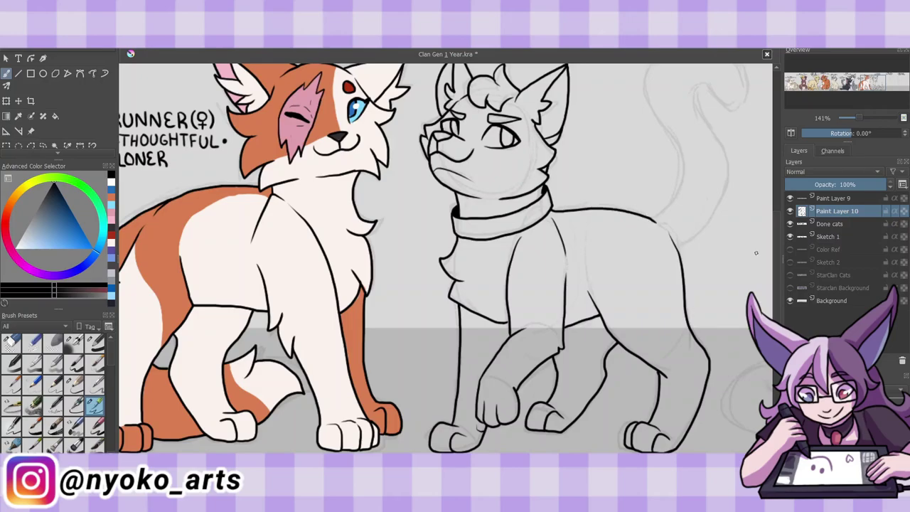
scroll(710, 259, "up", 2)
mouse_move(711, 325)
left_mouse_down()
mouse_move(685, 299)
mouse_move(750, 152)
mouse_move(682, 270)
mouse_move(645, 178)
mouse_move(733, 187)
left_mouse_up()
key("ctrl+z")
Fill Bluelight's silhouette with blue-grey on the layer beneath the line art.
key("slash")
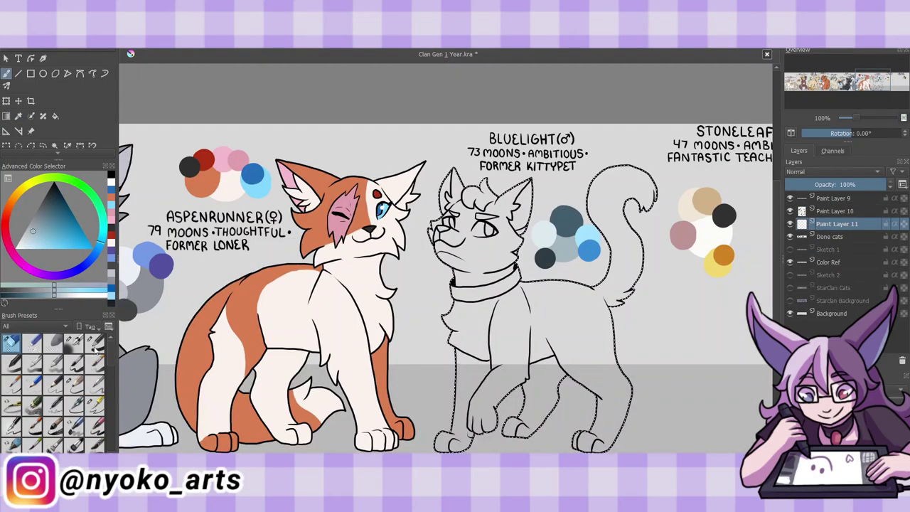
left_click(94, 342)
mouse_move(462, 184)
left_mouse_down()
mouse_move(512, 305)
mouse_move(618, 213)
left_mouse_up()
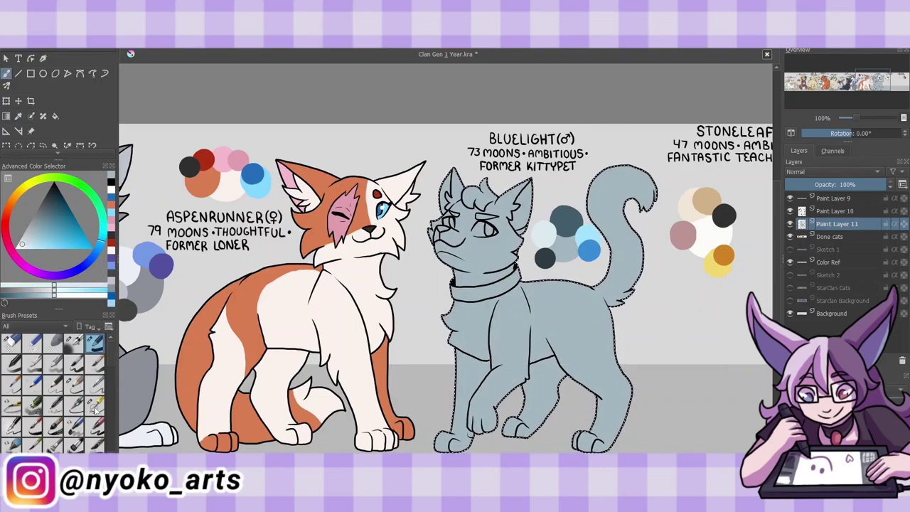
Paint pale blue-white on Bluelight's chin, chest and inner thigh, and dark slate-blue stripes on his front legs.
left_click(95, 406)
left_click_drag(439, 254, 472, 270)
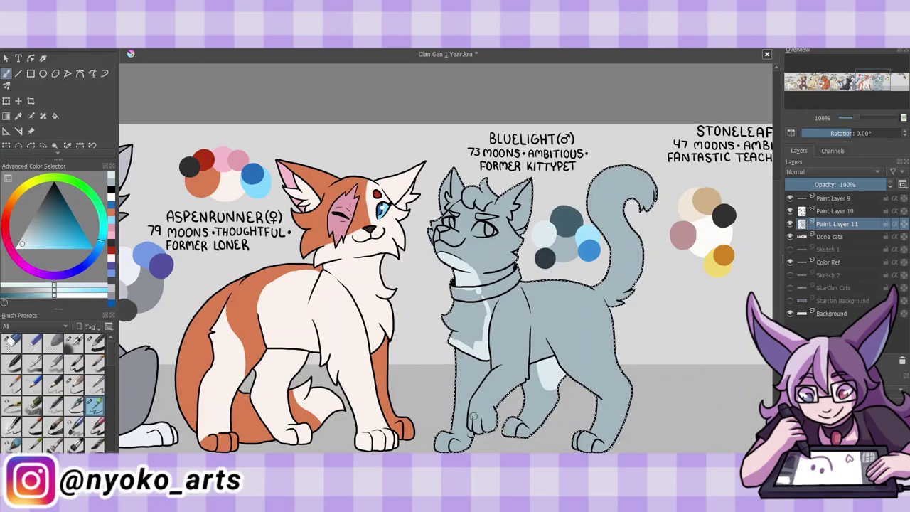
left_click(478, 397, "ctrl")
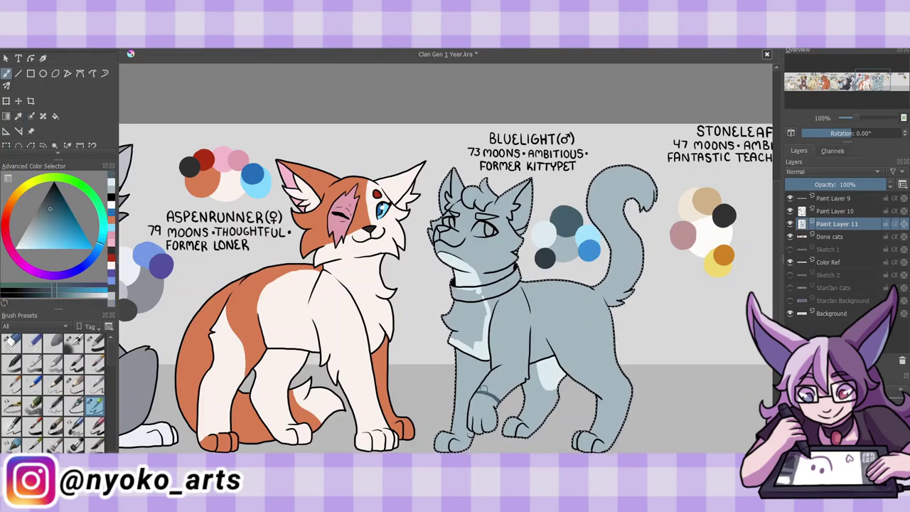
key("x")
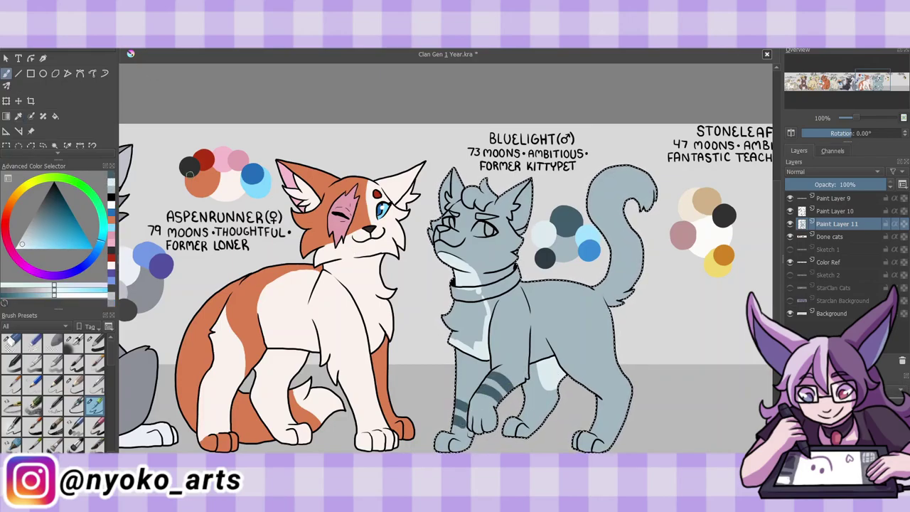
Paint Bluelight's chest, inner front leg, paws and inner ear pale blue-white.
left_click_drag(526, 374, 474, 412)
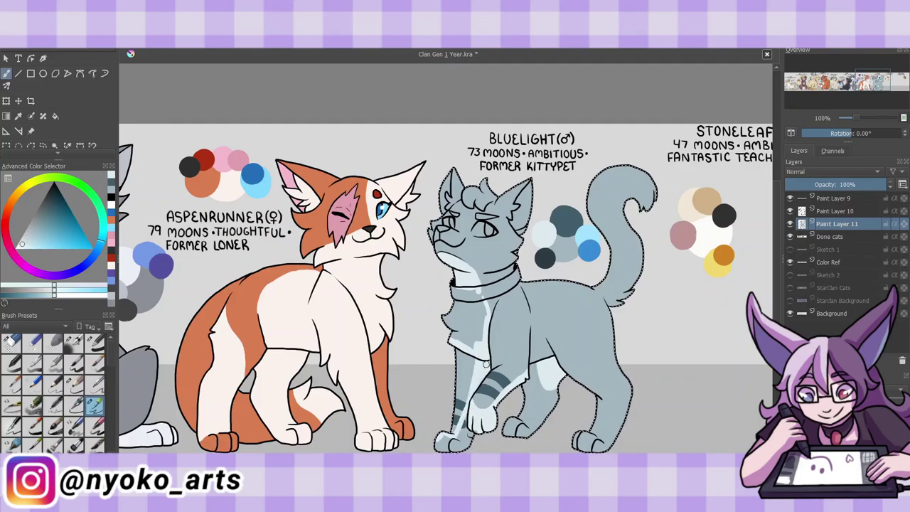
key("slash")
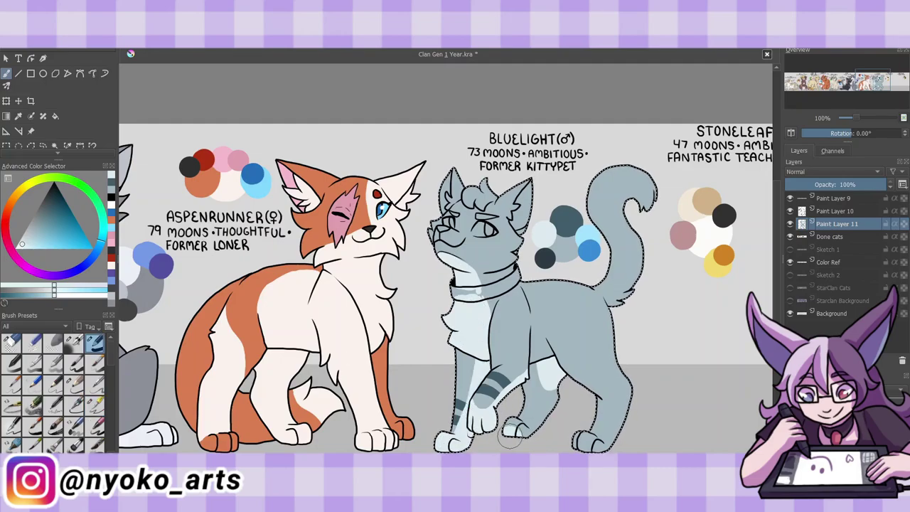
key("slash")
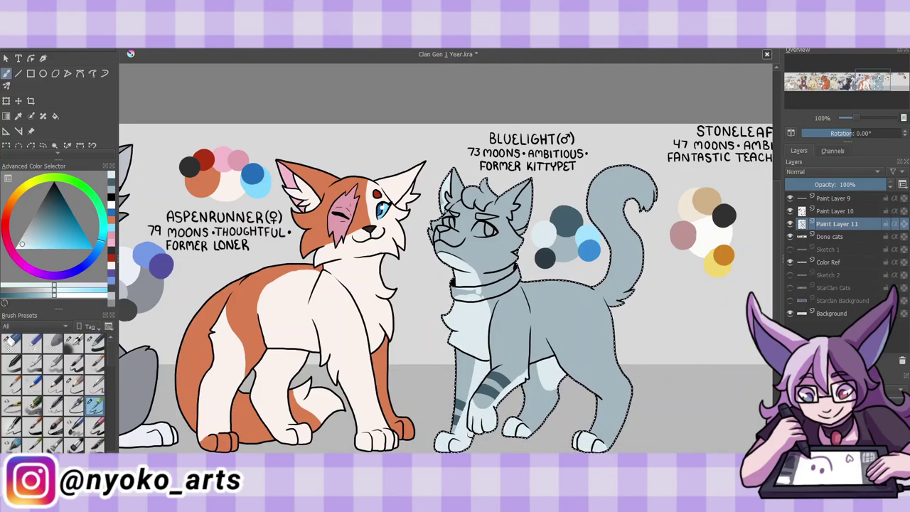
Paint dark slate-blue markings on Bluelight's forehead tuft, face, shoulder and flank, and rings along his tail.
key("x")
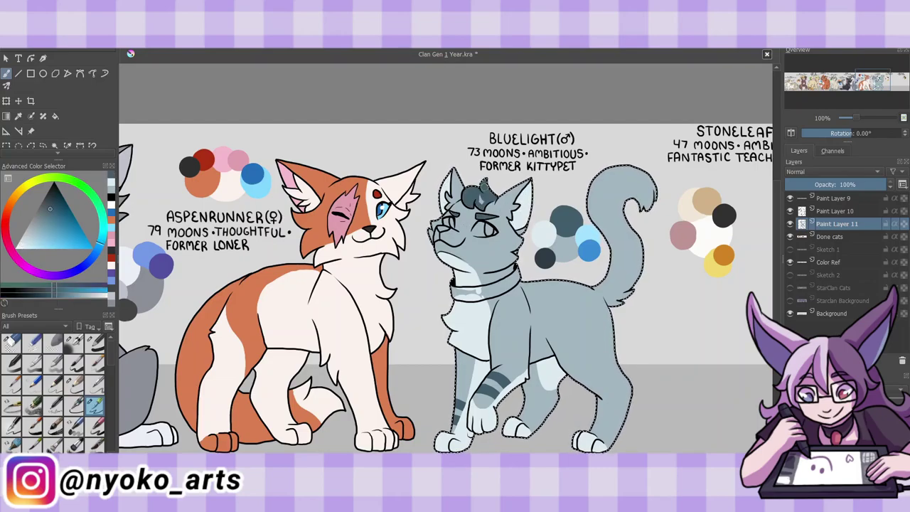
left_click_drag(491, 245, 519, 255)
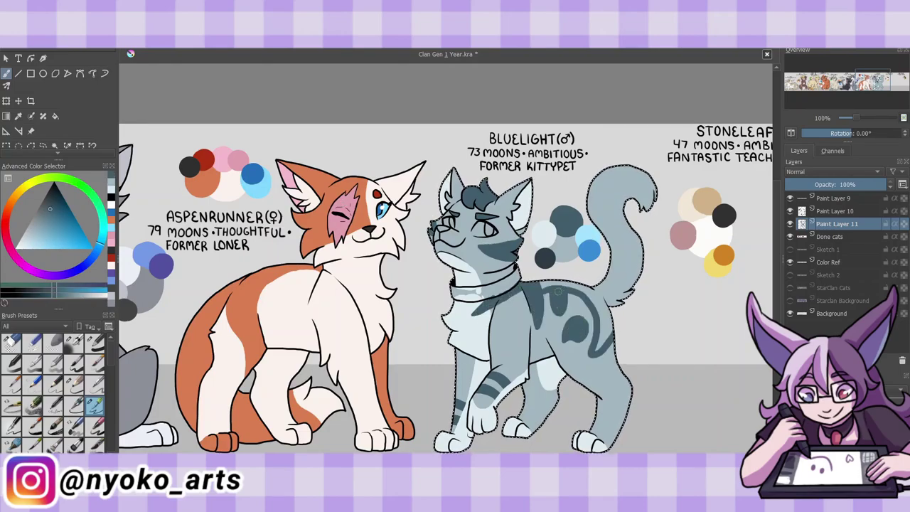
key("slash")
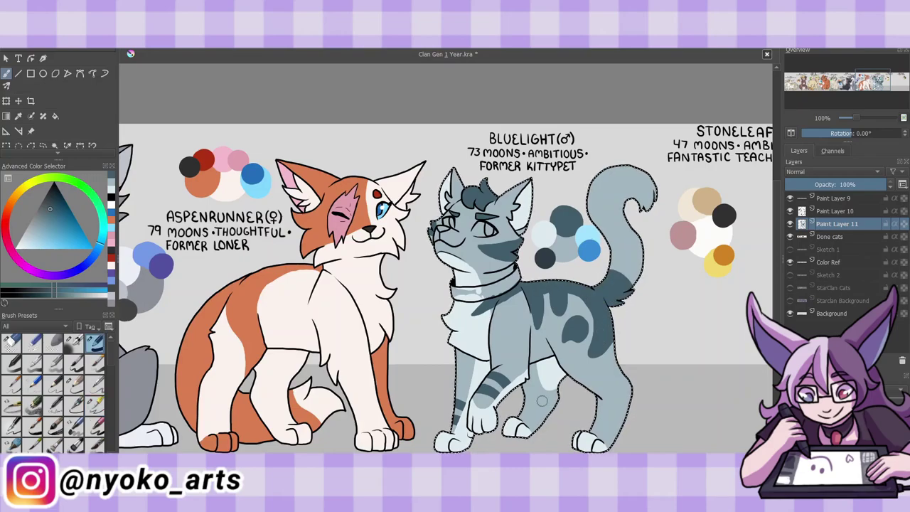
left_click(446, 222, "ctrl")
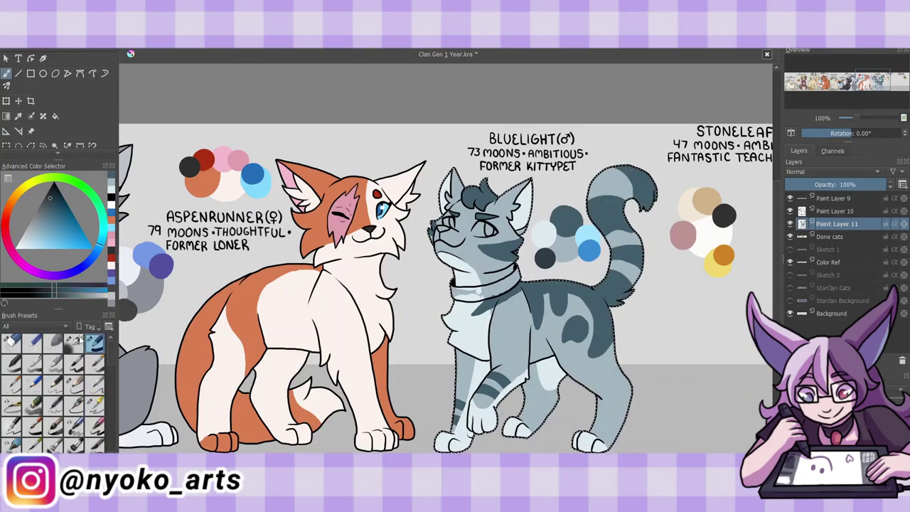
Color Bluelight's eyes in two blues with white highlights and his collar blue, and clear the selection.
key("slash")
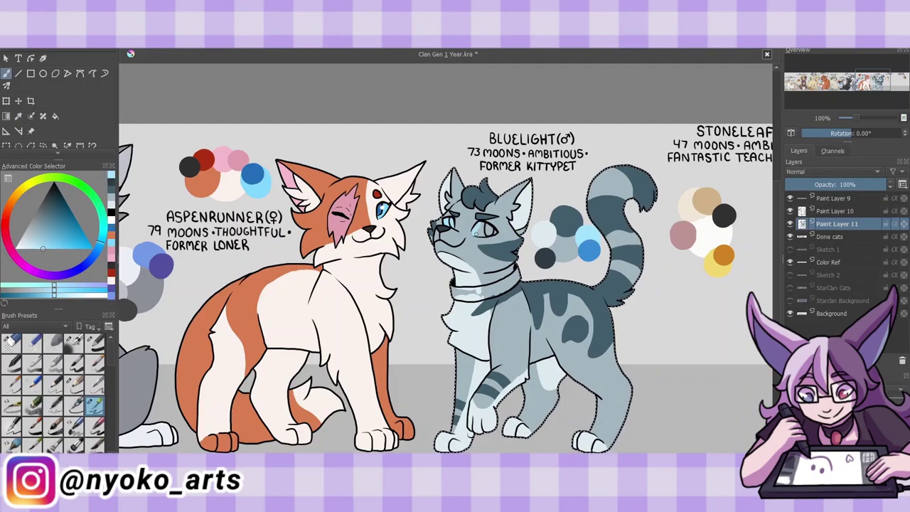
left_click(384, 211, "ctrl")
left_click_drag(478, 227, 486, 229)
mouse_move(449, 288)
left_mouse_down()
mouse_move(495, 295)
mouse_move(519, 283)
left_mouse_up()
key("ctrl+shift+a")
key("Page_Up")
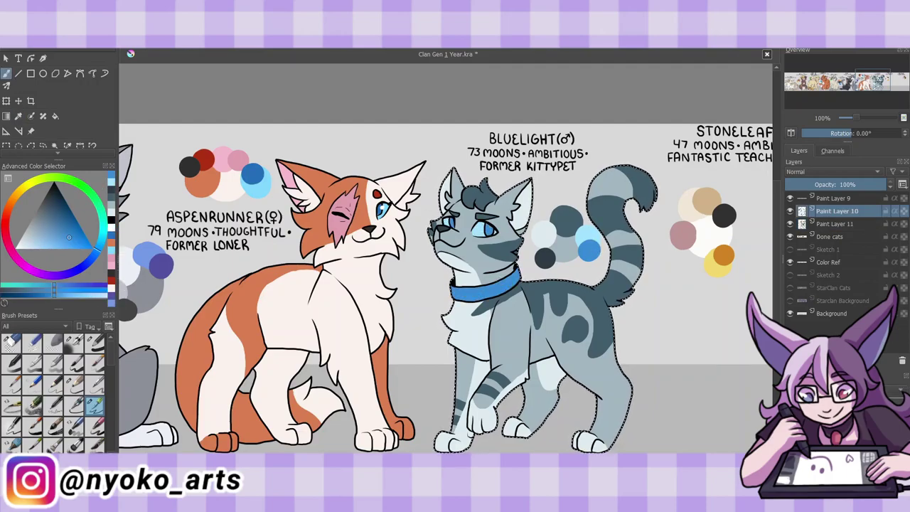
left_click(459, 203, "ctrl")
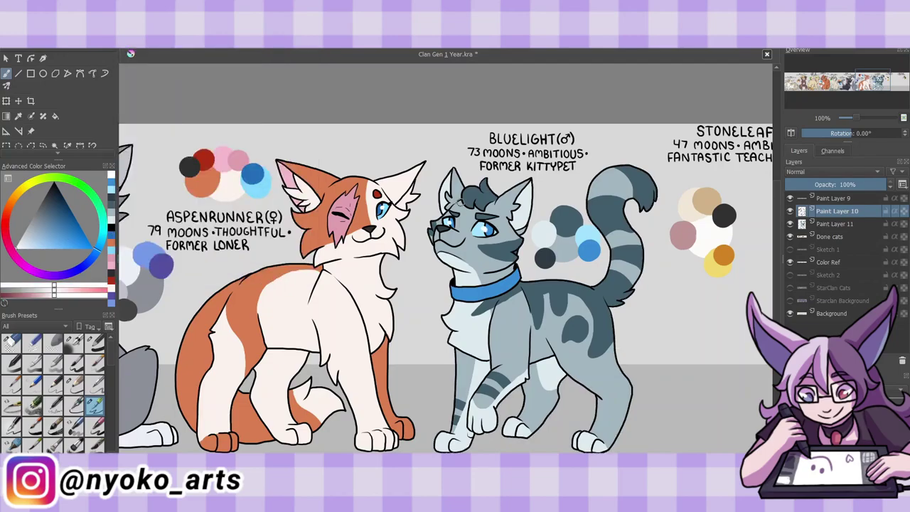
Merge Bluelight's layers into the Done cats layer and show Sketch 1 with black as the inking color.
left_click_drag(498, 285, 360, 285)
left_click(790, 249)
key("ctrl+e")
left_click(111, 230)
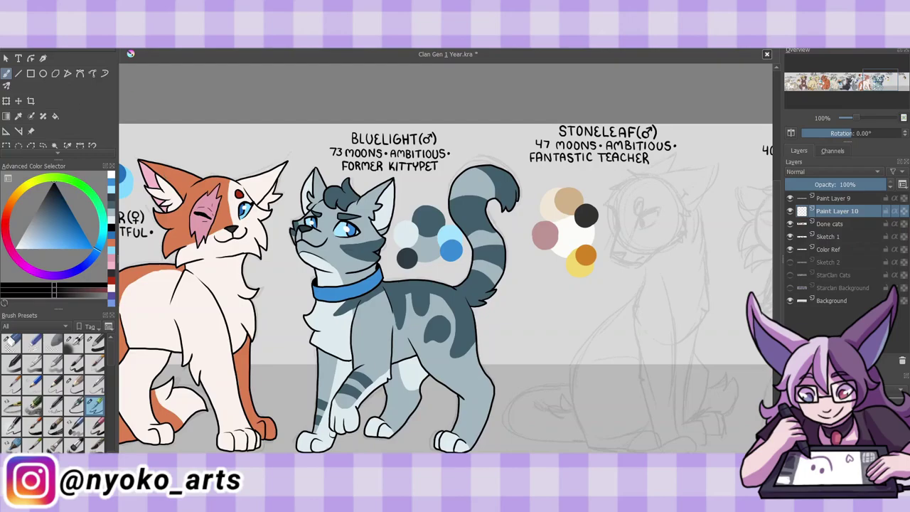
Ink Stoneleaf's forehead, muzzle, nose, eye and brow spot over the sketch.
key("ctrl+plus")
left_click_drag(639, 285, 585, 285)
mouse_move(588, 138)
left_mouse_down()
mouse_move(554, 140)
mouse_move(524, 182)
mouse_move(564, 264)
mouse_move(555, 267)
mouse_move(602, 242)
left_mouse_up()
left_click_drag(533, 247, 538, 254)
left_click_drag(558, 200, 587, 192)
left_click_drag(562, 212, 589, 201)
left_click_drag(564, 201, 565, 210)
key("ctrl+z")
left_click_drag(563, 173, 561, 195)
Ink Stoneleaf's cheek fur and both ears.
mouse_move(605, 238)
left_mouse_down()
mouse_move(635, 217)
mouse_move(626, 186)
mouse_move(638, 186)
left_mouse_up()
left_click_drag(587, 141, 674, 125)
left_click_drag(621, 155, 642, 175)
left_click_drag(674, 126, 647, 188)
left_click_drag(567, 136, 626, 133)
Ink Stoneleaf's nape, throat and shoulder lines down to the front leg.
mouse_move(647, 177)
left_mouse_down()
mouse_move(664, 240)
mouse_move(655, 223)
mouse_move(667, 324)
mouse_move(619, 384)
left_mouse_up()
key("ctrl+z")
mouse_move(579, 270)
left_mouse_down()
mouse_move(556, 345)
mouse_move(575, 278)
left_mouse_up()
left_click_drag(616, 274, 590, 346)
left_click_drag(617, 341, 616, 448)
key("1")
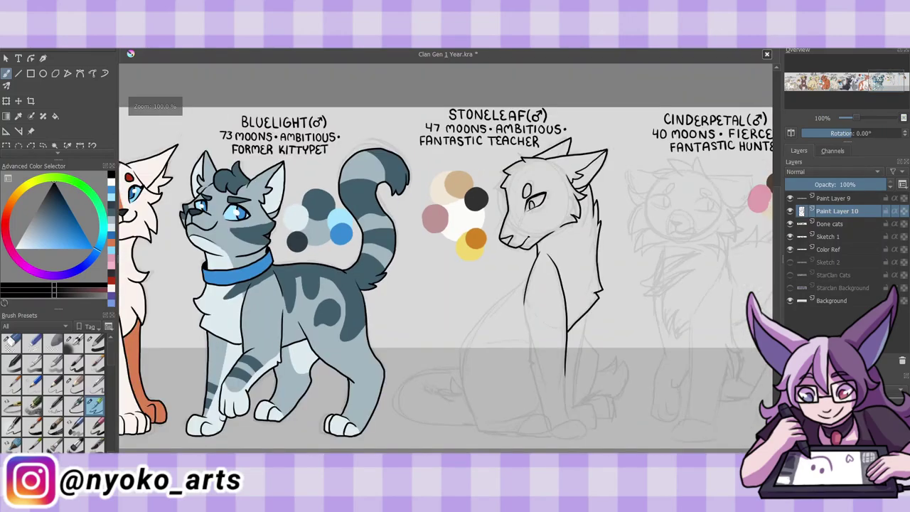
Ink Stoneleaf's two front legs and front paws.
mouse_move(523, 316)
left_mouse_down()
mouse_move(551, 434)
mouse_move(578, 445)
mouse_move(586, 422)
left_mouse_up()
left_click_drag(569, 359, 571, 420)
key("ctrl+z")
left_click_drag(592, 305, 578, 407)
left_click_drag(578, 412, 599, 431)
mouse_move(599, 340)
left_mouse_down()
mouse_move(584, 404)
mouse_move(618, 420)
left_mouse_up()
Ink Stoneleaf's hind foot with its toes.
mouse_move(511, 333)
left_mouse_down()
mouse_move(527, 425)
mouse_move(536, 438)
mouse_move(547, 435)
left_mouse_up()
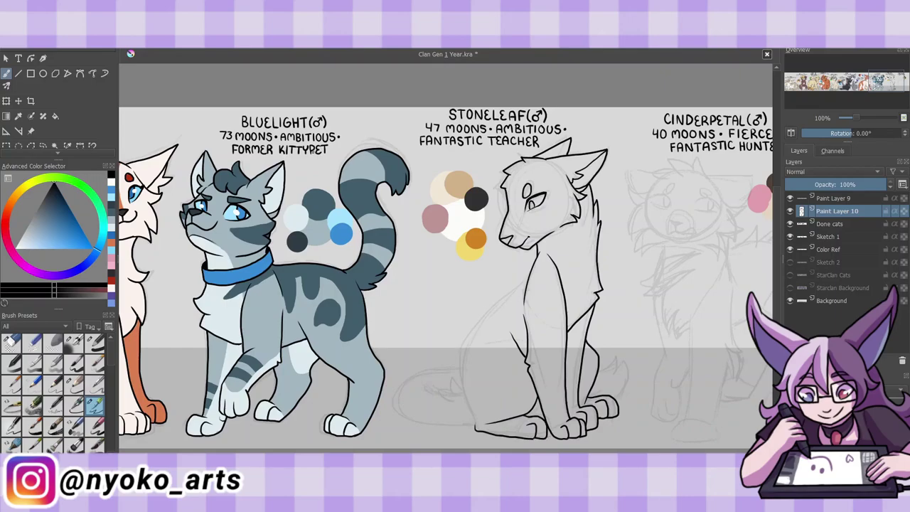
key("ctrl+z")
mouse_move(527, 412)
left_mouse_down()
mouse_move(549, 428)
mouse_move(550, 447)
mouse_move(547, 431)
mouse_move(482, 432)
mouse_move(543, 435)
left_mouse_up()
key("/")
key("/")
Ink Stoneleaf's haunch, back and the fluffy tail wrapping around him.
left_click_drag(466, 391, 470, 408)
mouse_move(528, 282)
left_mouse_down()
mouse_move(464, 393)
mouse_move(443, 404)
mouse_move(444, 395)
left_mouse_up()
left_click_drag(464, 367, 442, 368)
left_click_drag(442, 369, 475, 427)
scroll(488, 413, "right", 3)
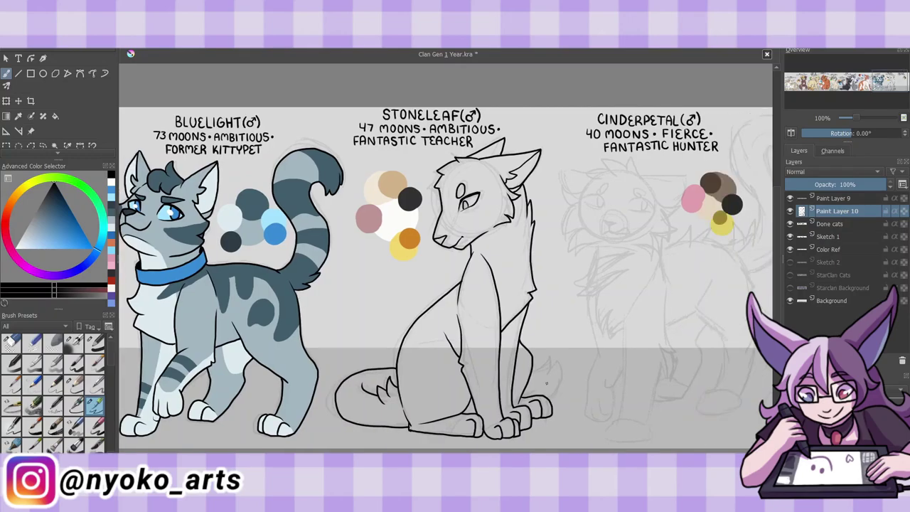
Hide the sketch and fill Stoneleaf's selected silhouette with off-white on a new layer beneath his line art.
key("Insert")
left_click(790, 236)
left_click(29, 183)
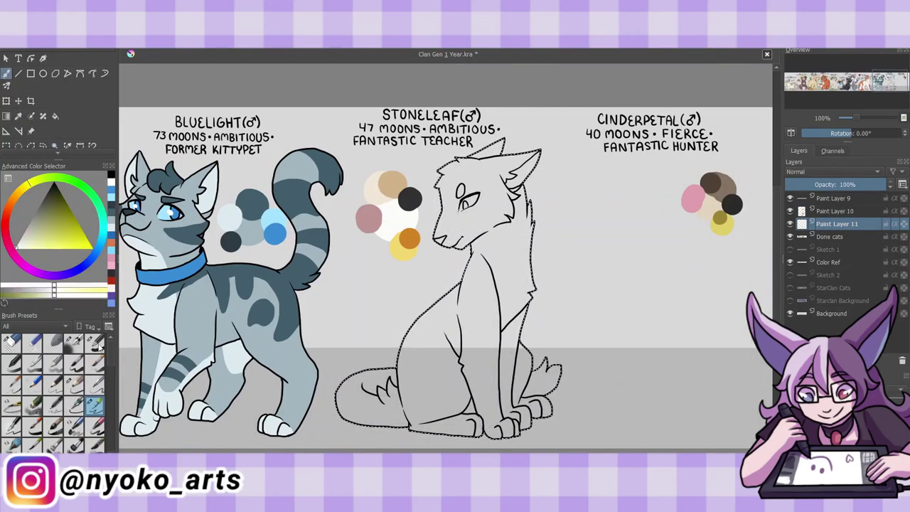
left_click(95, 343)
key("BackSpace")
Paint tan patches from his palette on Stoneleaf's face, haunch and tail, using a new layer above the base.
key("Insert")
key("p")
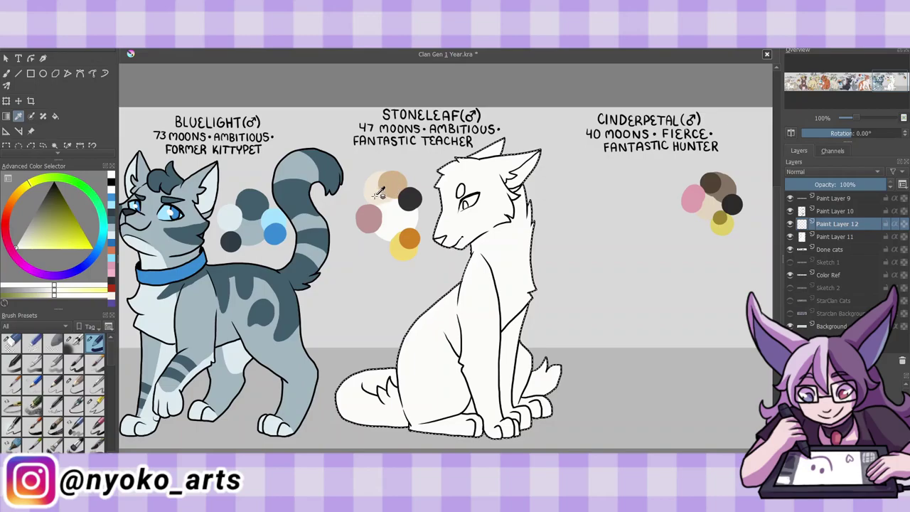
left_click(392, 179)
key("b")
left_click(95, 406)
mouse_move(441, 191)
left_mouse_down()
mouse_move(461, 195)
mouse_move(446, 205)
left_mouse_up()
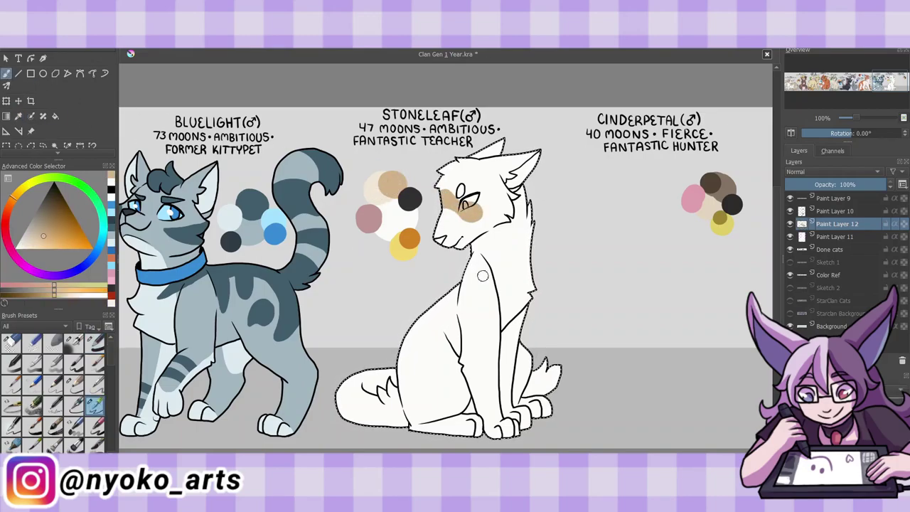
left_click_drag(409, 340, 414, 336)
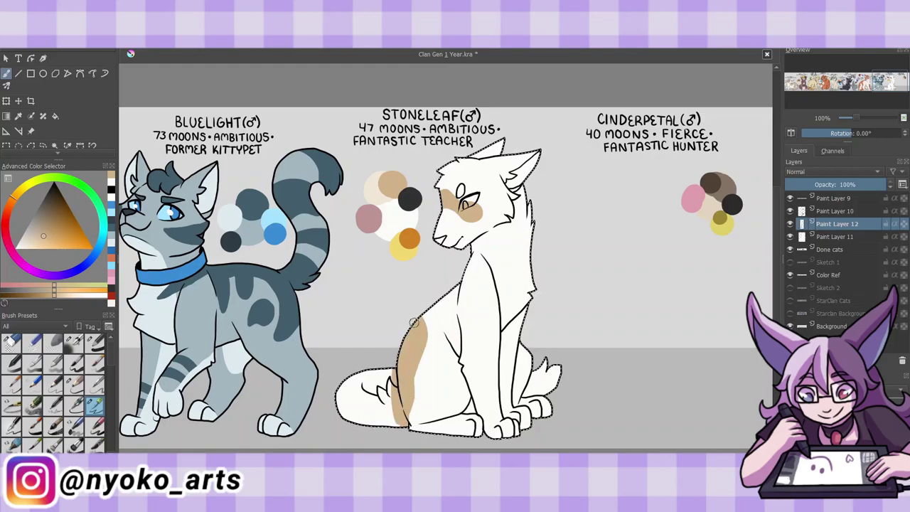
left_click_drag(340, 410, 350, 404)
Blend soft airbrushed cream into Stoneleaf's tan face, haunch and tail patches, undoing the trial on a separate layer.
key("Insert")
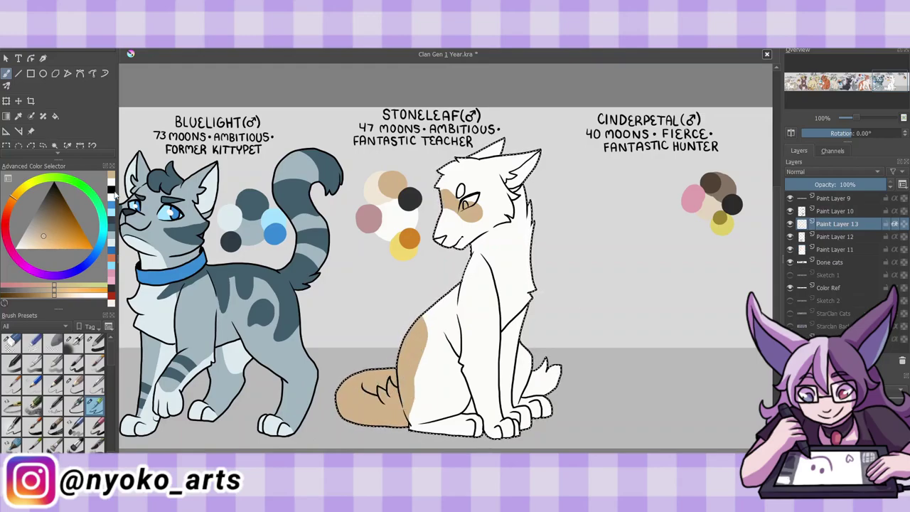
key("p")
left_click(92, 343)
left_click(74, 344)
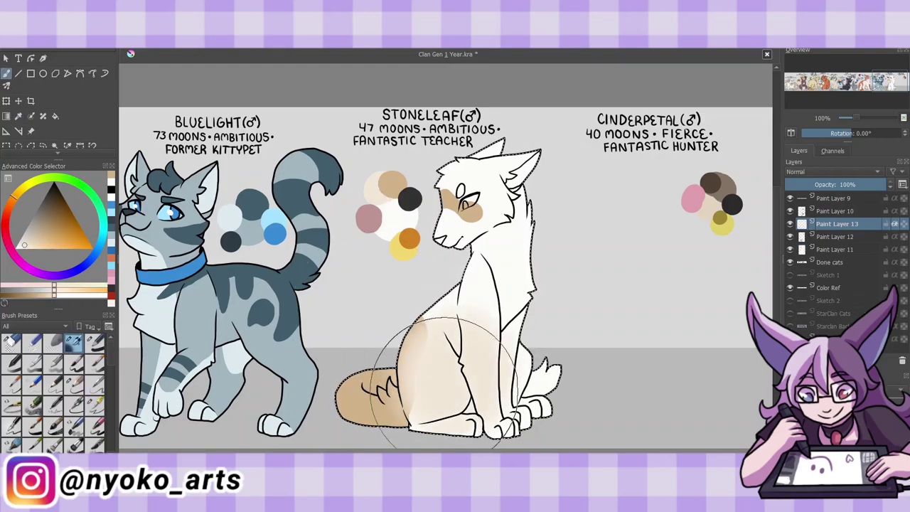
key("ctrl+z")
key("ctrl+z")
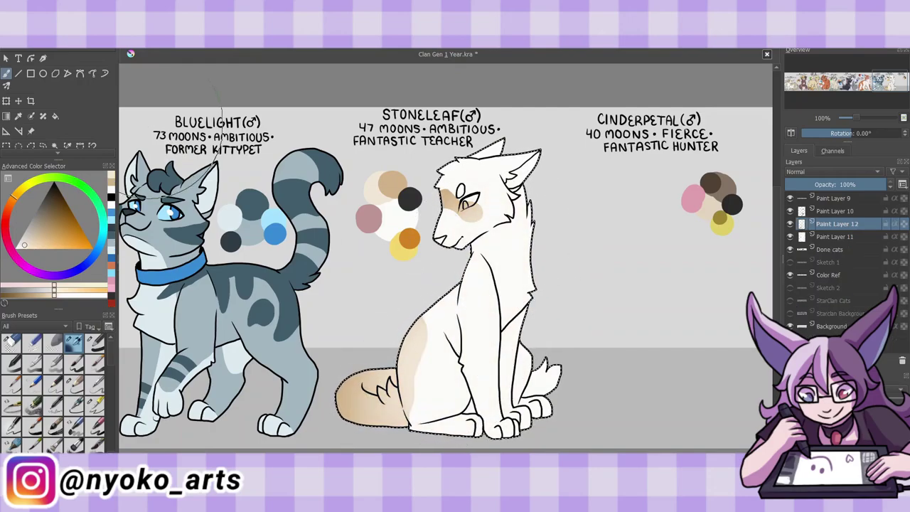
Paint tan around the inner fluff of Stoneleaf's tail and blend it into the gradient.
left_click(94, 405)
left_click(390, 368, "ctrl")
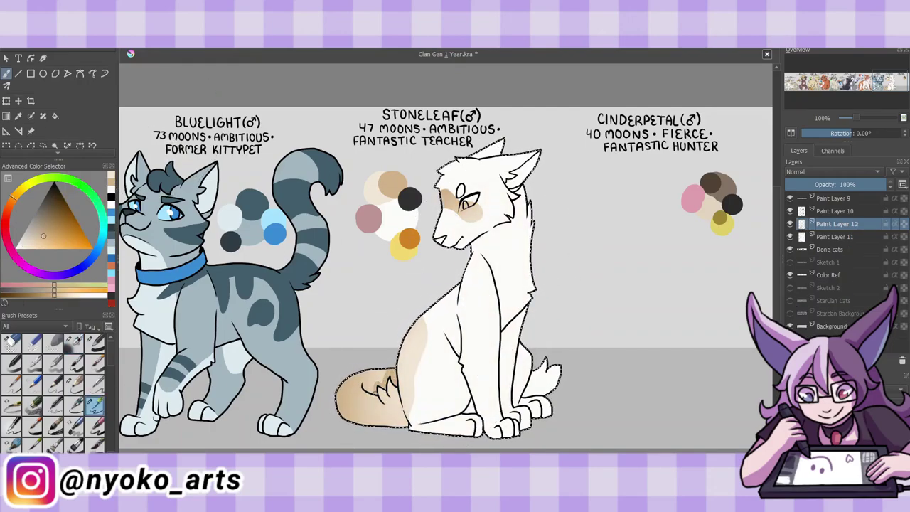
scroll(53, 391, "down", 3)
left_click(11, 400)
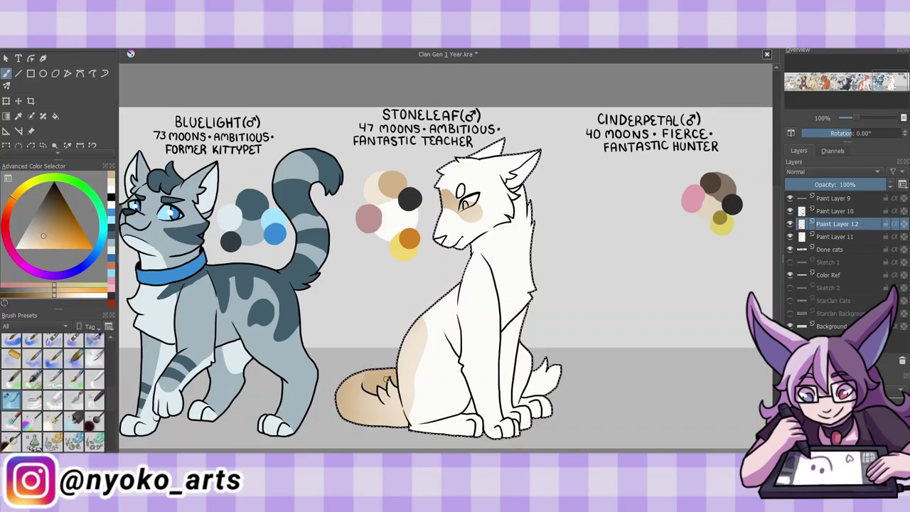
Color Stoneleaf's ears with the pale cream from his palette.
scroll(53, 391, "up", 3)
left_click(95, 405)
left_click(522, 199, "ctrl")
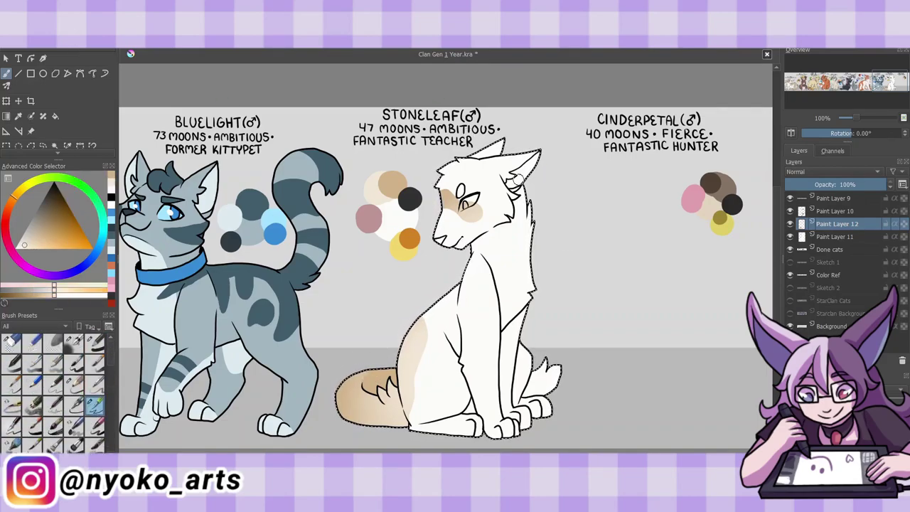
left_click_drag(488, 151, 501, 144)
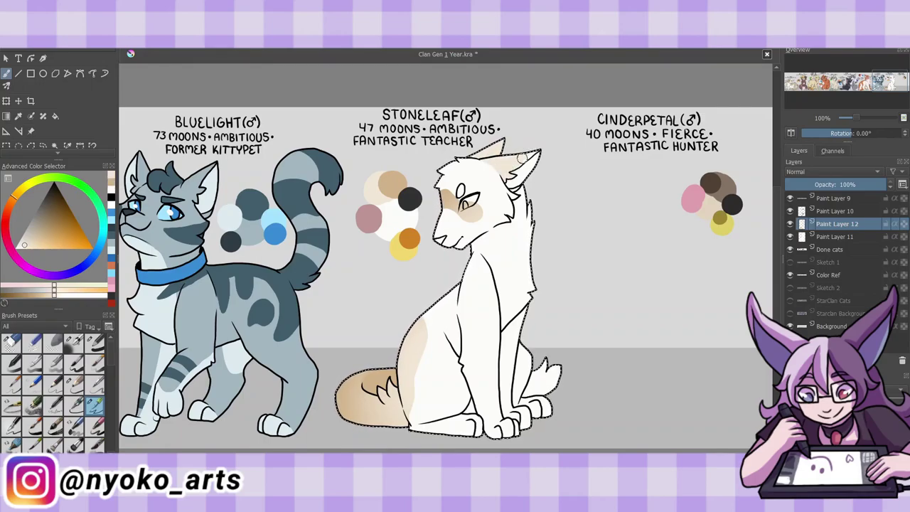
Add tan patches to Stoneleaf's toes and to the base of the small fur tuft behind his paws.
left_click(431, 340, "ctrl")
left_click_drag(469, 424, 462, 429)
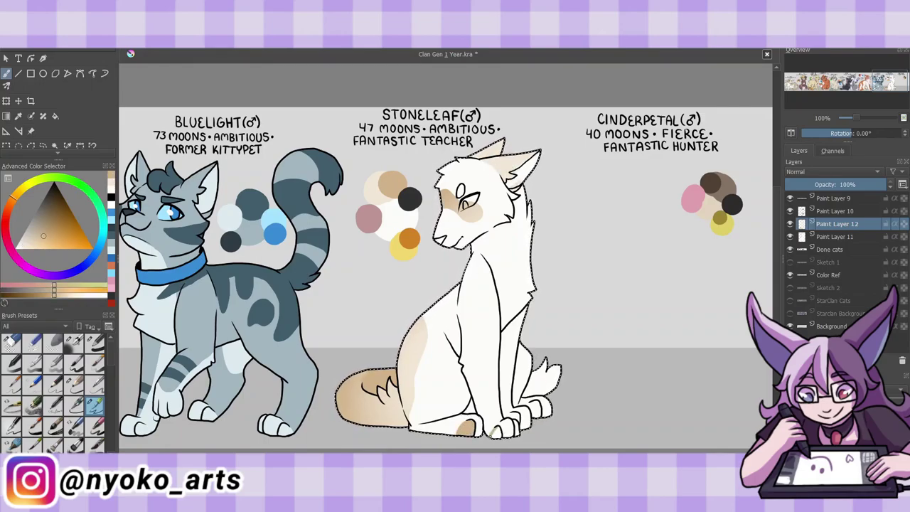
left_click_drag(537, 375, 542, 391)
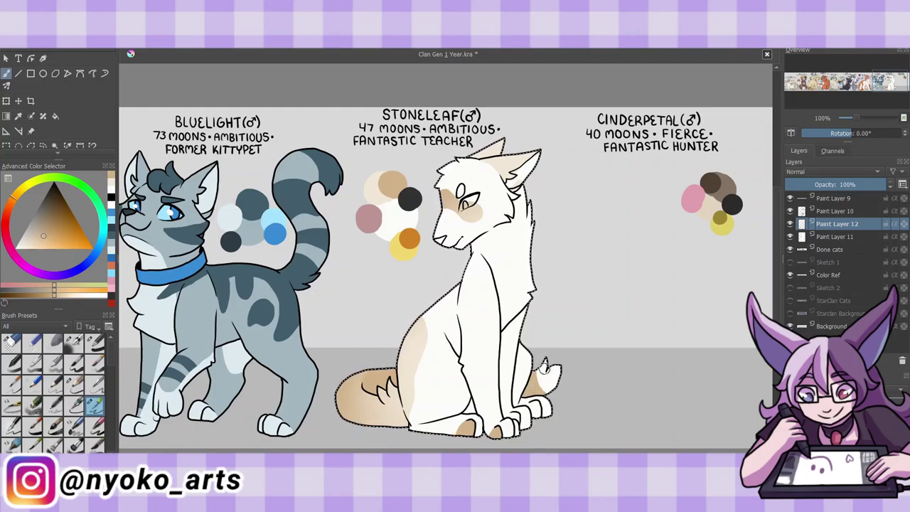
Color Stoneleaf's inner ear dusty pink, his nose black and his eye yellow with an orange iris.
left_click(510, 181, "ctrl")
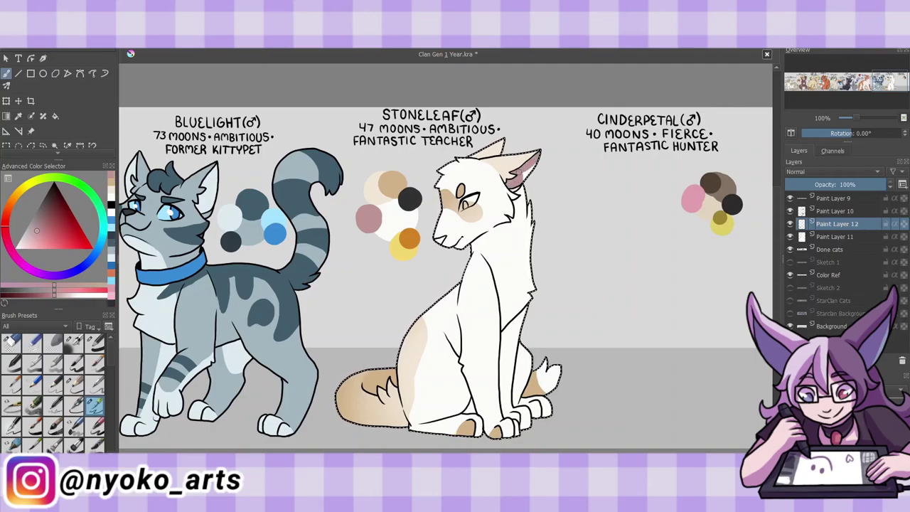
key("d")
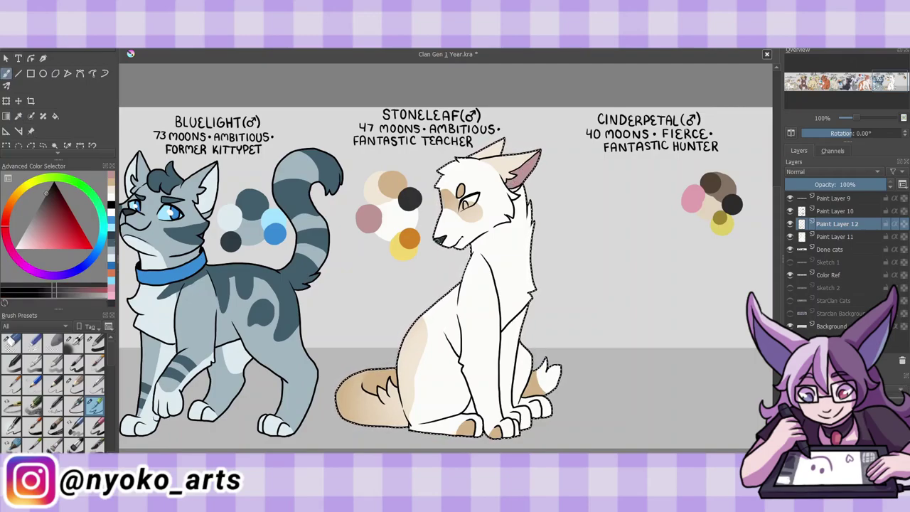
left_click(403, 247, "ctrl")
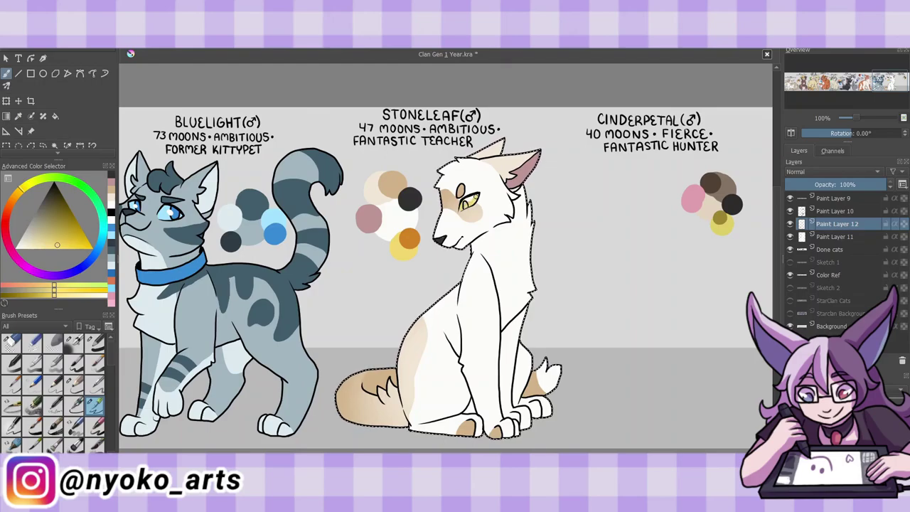
key("p")
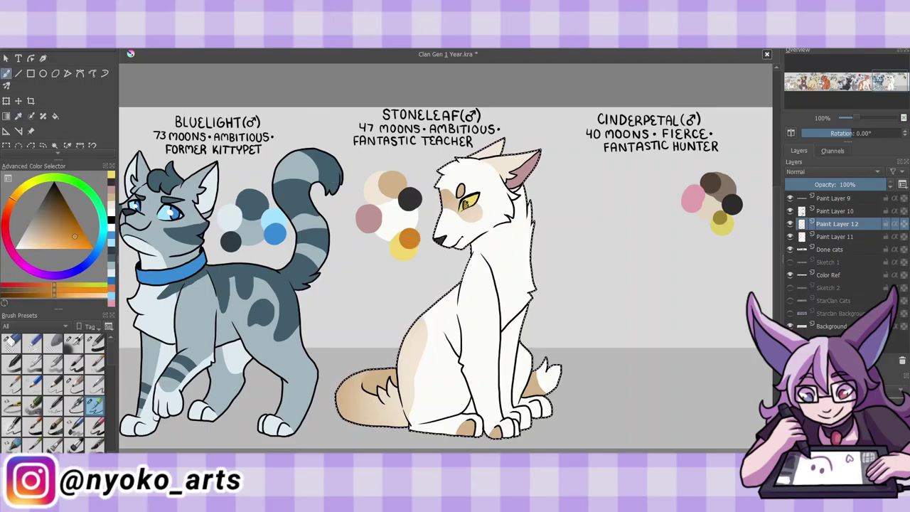
Deselect Stoneleaf's silhouette and merge his line art and color layers into the Done cats layer.
left_click(131, 39)
left_click(182, 71)
scroll(67, 402, "down", 2)
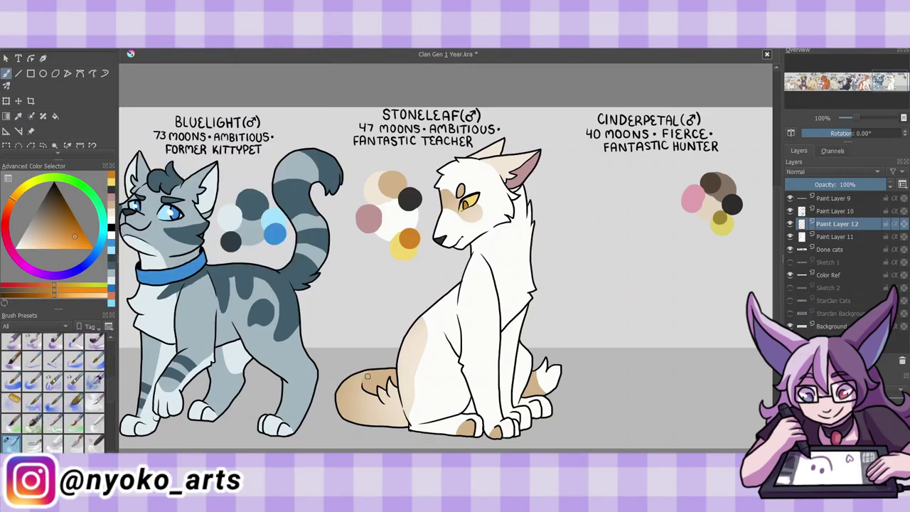
mouse_move(893, 218)
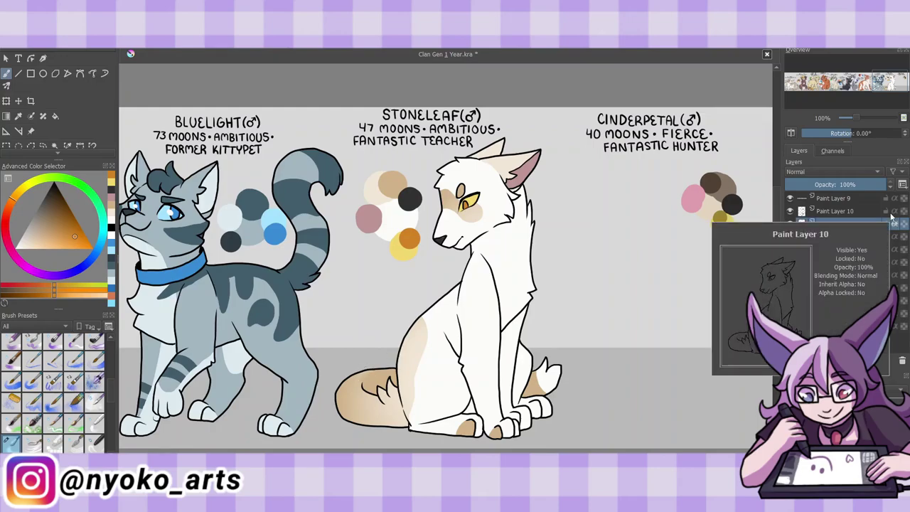
left_click(839, 211)
key("ctrl+e")
Ink Cinderpetal's head outline in black, with the head tuft, shaggy cheek fur and both ears.
scroll(110, 405, "up", 2)
left_click(110, 228)
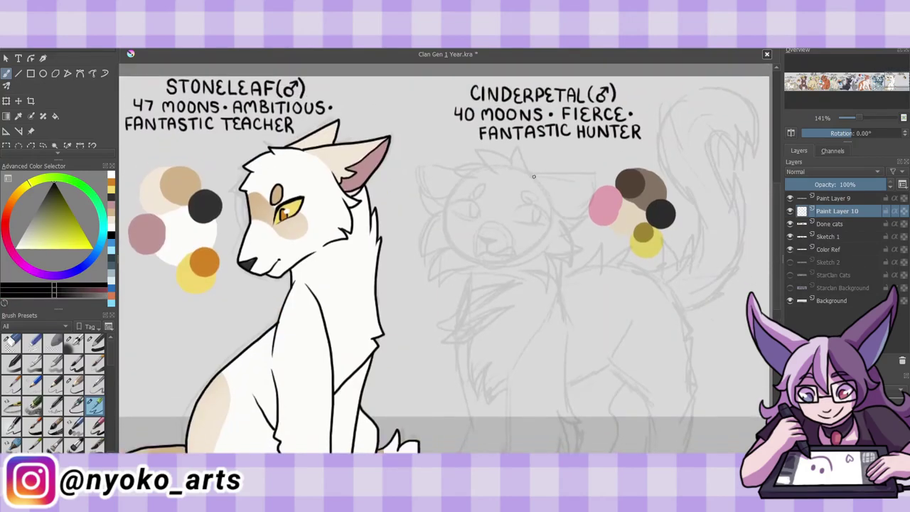
mouse_move(511, 170)
left_mouse_down()
mouse_move(538, 182)
mouse_move(478, 176)
left_mouse_up()
mouse_move(485, 160)
left_mouse_down()
mouse_move(418, 205)
mouse_move(419, 253)
mouse_move(434, 273)
left_mouse_up()
mouse_move(455, 267)
left_mouse_down()
mouse_move(548, 261)
mouse_move(569, 272)
mouse_move(564, 229)
left_mouse_up()
left_click_drag(545, 197, 585, 229)
mouse_move(535, 175)
left_mouse_down()
mouse_move(588, 174)
mouse_move(550, 206)
left_mouse_up()
left_click_drag(596, 175, 571, 222)
left_click_drag(418, 165, 447, 189)
mouse_move(448, 183)
left_mouse_down()
mouse_move(436, 200)
mouse_move(418, 165)
left_mouse_up()
mouse_move(419, 163)
left_mouse_down()
mouse_move(463, 170)
mouse_move(471, 186)
mouse_move(525, 189)
left_mouse_up()
Ink Cinderpetal's eyes, brow marks, nose and mouth.
left_click_drag(451, 206, 481, 199)
mouse_move(453, 213)
left_mouse_down()
mouse_move(547, 206)
mouse_move(542, 221)
left_mouse_up()
left_click_drag(452, 206, 478, 202)
mouse_move(519, 213)
left_mouse_down()
mouse_move(545, 207)
mouse_move(547, 217)
left_mouse_up()
left_click_drag(476, 236, 514, 254)
key("/")
left_click(98, 406)
key("ctrl+z")
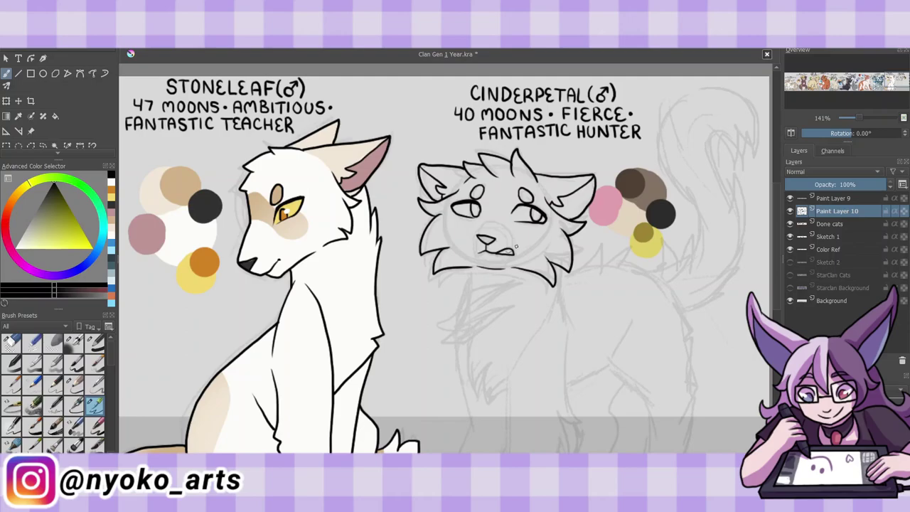
Ink Cinderpetal's ragged neck and chest fur, including the neck gashes and the shoulder lines.
mouse_move(451, 269)
left_mouse_down()
mouse_move(496, 296)
mouse_move(520, 278)
left_mouse_up()
left_click_drag(461, 297, 439, 326)
left_click_drag(509, 304, 480, 323)
mouse_move(492, 320)
left_mouse_down()
mouse_move(458, 331)
mouse_move(488, 388)
left_mouse_up()
scroll(488, 371, "down", 1)
left_click_drag(547, 256, 533, 283)
left_click_drag(556, 262, 563, 291)
Ink Cinderpetal's back and the outer hind leg down to its paw.
mouse_move(563, 253)
left_mouse_down()
mouse_move(597, 230)
mouse_move(625, 235)
mouse_move(664, 260)
left_mouse_up()
scroll(664, 261, "down", 2)
mouse_move(665, 220)
left_mouse_down()
mouse_move(693, 282)
mouse_move(662, 433)
left_mouse_up()
mouse_move(644, 418)
left_mouse_down()
mouse_move(649, 441)
mouse_move(620, 440)
left_mouse_up()
Ink Cinderpetal's two front legs and front paws.
left_click_drag(564, 272, 575, 360)
scroll(560, 343, "down", 2)
mouse_move(461, 270)
left_mouse_down()
mouse_move(455, 426)
mouse_move(469, 432)
mouse_move(508, 371)
left_mouse_up()
left_click_drag(526, 236, 508, 330)
scroll(508, 330, "down", 2)
mouse_move(508, 394)
left_mouse_down()
mouse_move(544, 421)
mouse_move(515, 436)
mouse_move(529, 436)
left_mouse_up()
left_click_drag(560, 338, 541, 417)
Ink Cinderpetal's belly, remaining hind leg and curled bushy tail.
mouse_move(567, 285)
left_mouse_down()
mouse_move(620, 237)
mouse_move(644, 370)
left_mouse_up()
mouse_move(616, 276)
left_mouse_down()
mouse_move(620, 323)
mouse_move(554, 374)
left_mouse_up()
scroll(441, 256, "up", 3)
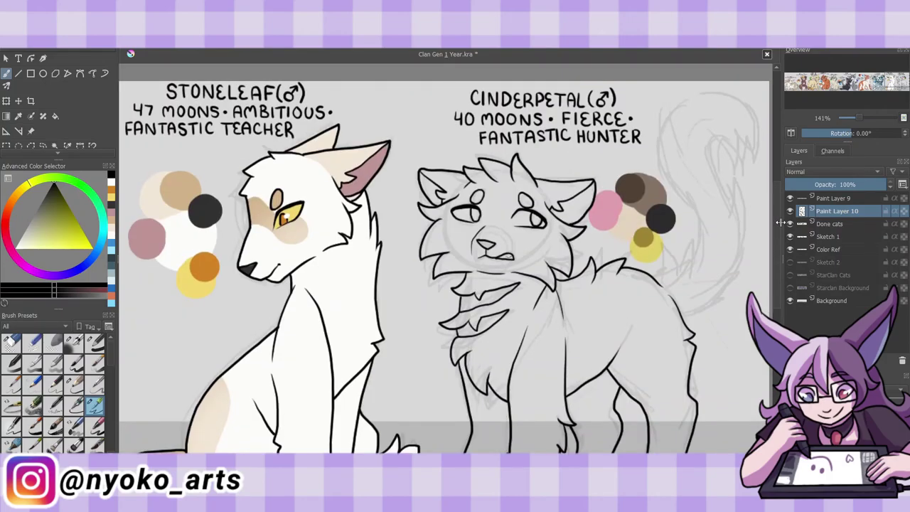
left_click_drag(688, 274, 752, 155)
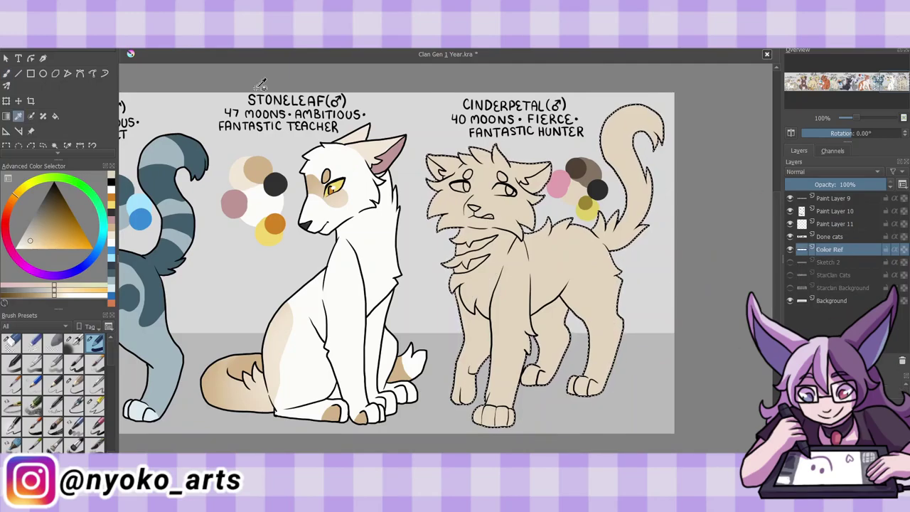
Paint brown patches on Cinderpetal's face, ears, back, haunch and tail over the beige base.
left_click(43, 216)
left_click(95, 405)
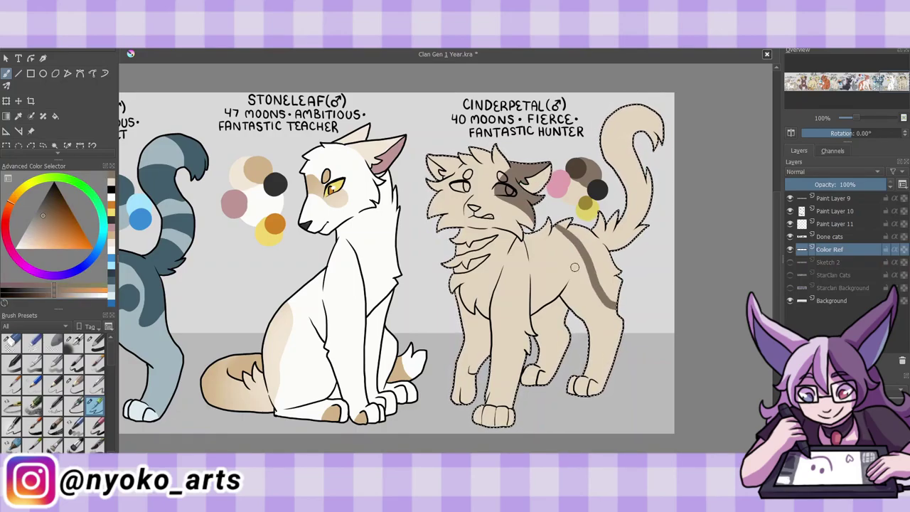
left_click(94, 343)
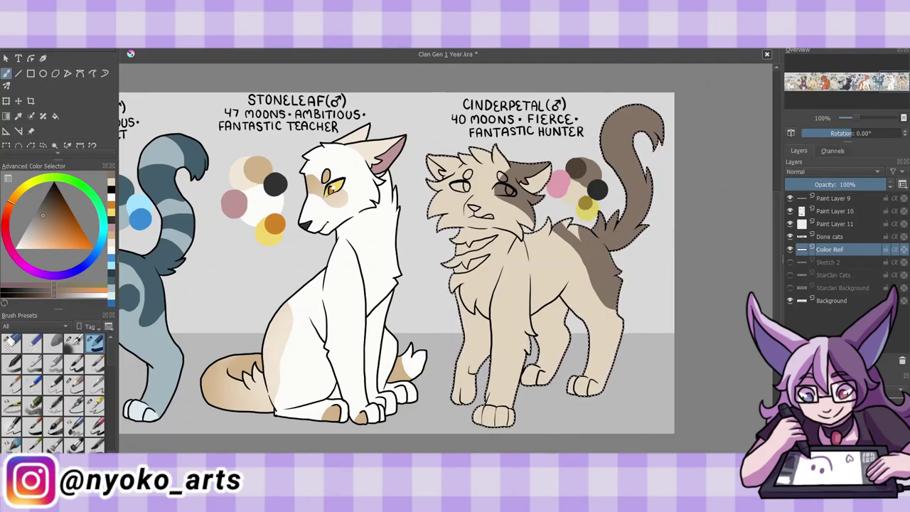
left_click(95, 406)
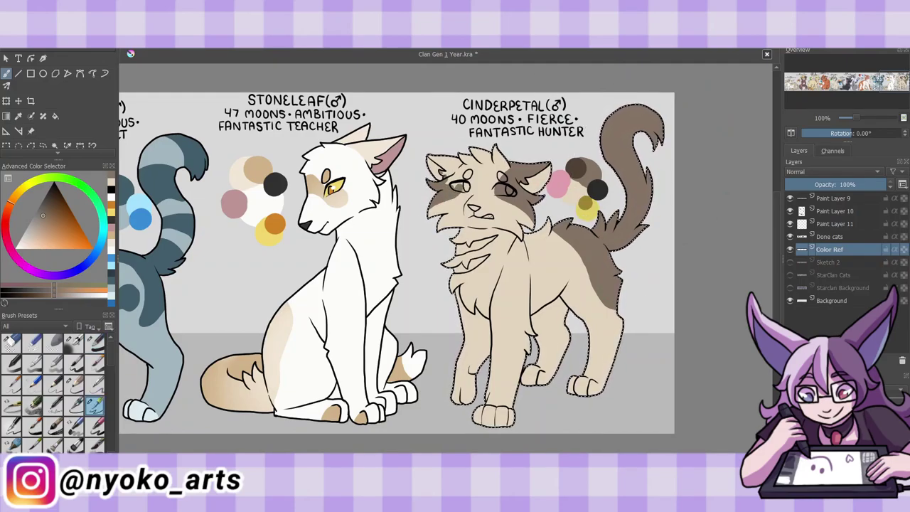
Color Cinderpetal's brow marks dark brown, his nose black and the neck gashes pink.
left_click(352, 226, "ctrl")
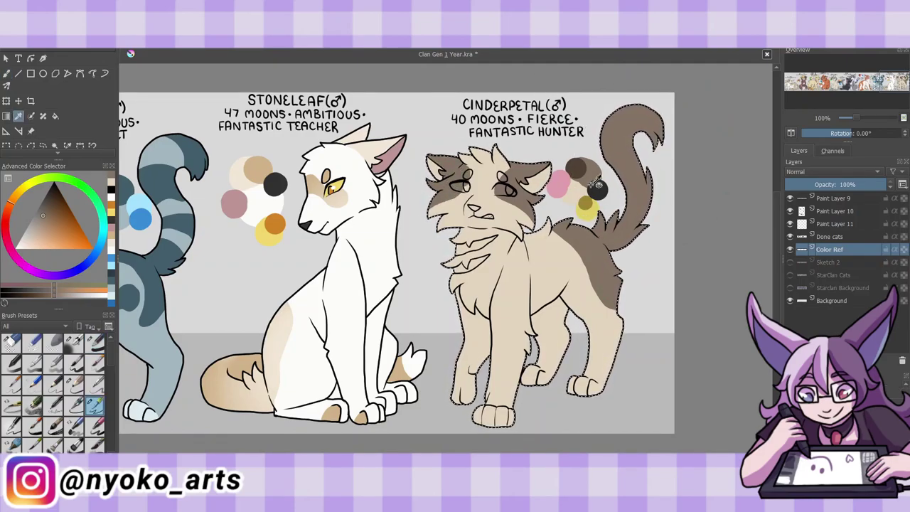
left_click(341, 235, "ctrl")
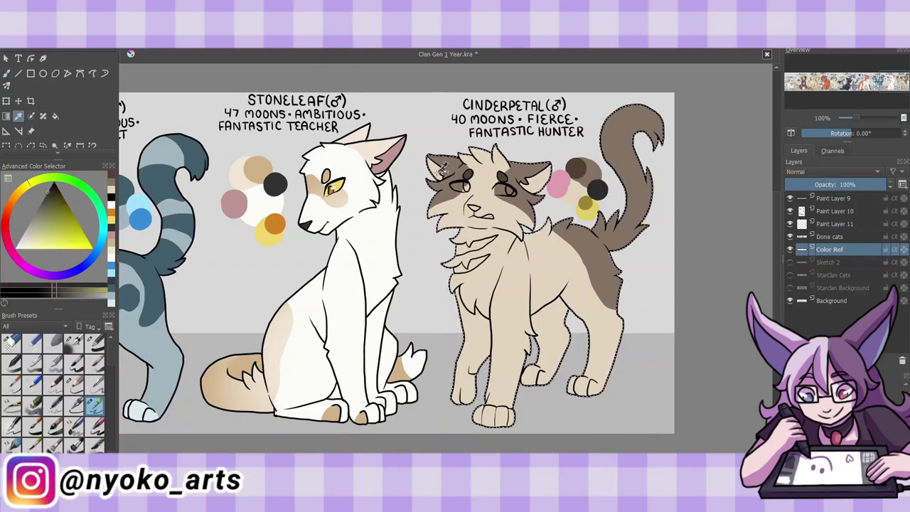
left_click(234, 204, "ctrl")
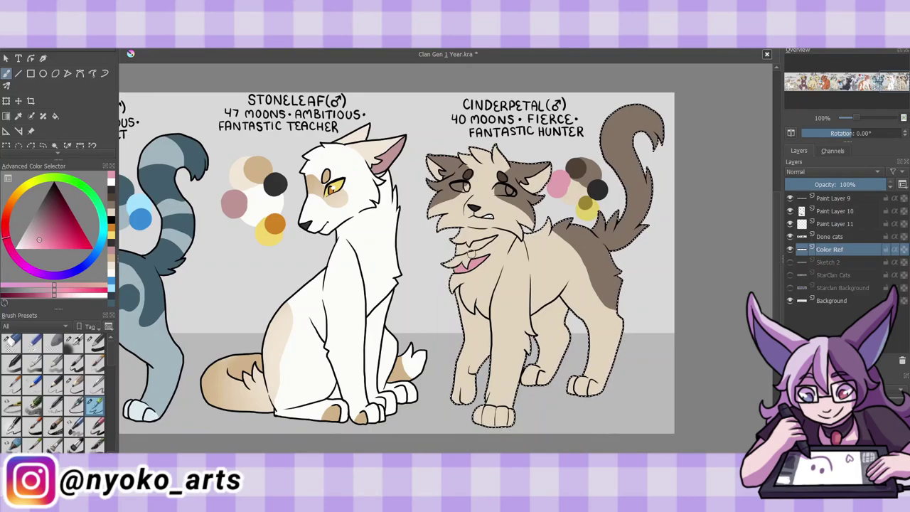
key("x")
key("x")
key("x")
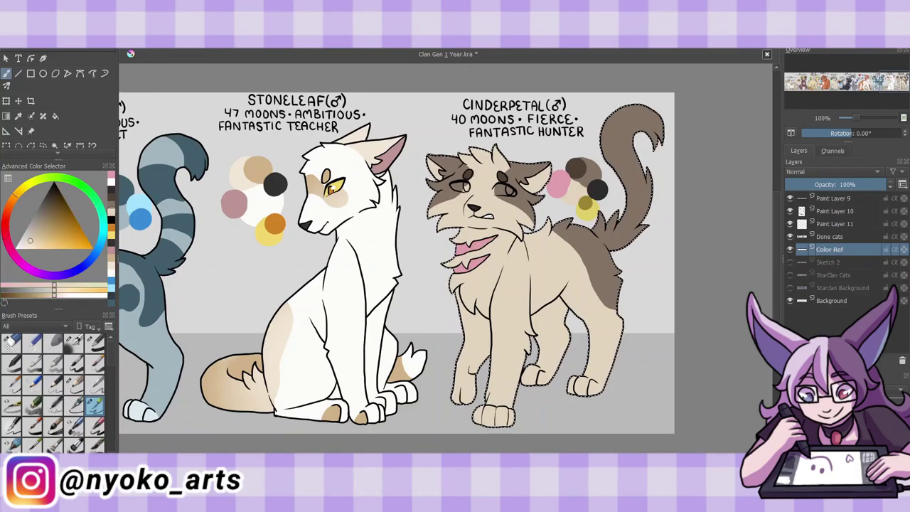
Deselect Cinderpetal's silhouette and paint both of his eyes yellow with olive irises.
key("ctrl+shift+a")
left_click_drag(494, 188, 515, 192)
left_click_drag(457, 186, 469, 189)
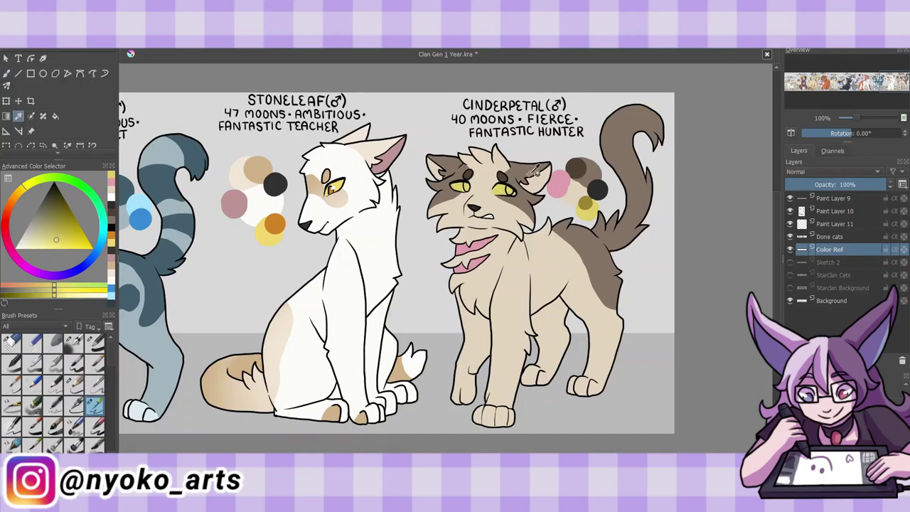
left_click(460, 187, "ctrl")
left_click(544, 193, "ctrl")
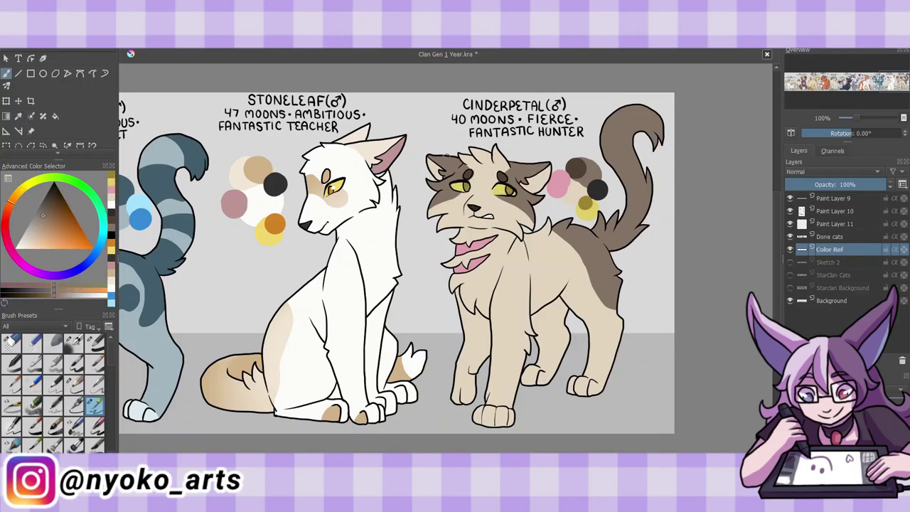
left_click(831, 236)
left_click(835, 211)
left_click(462, 187)
left_click(505, 190)
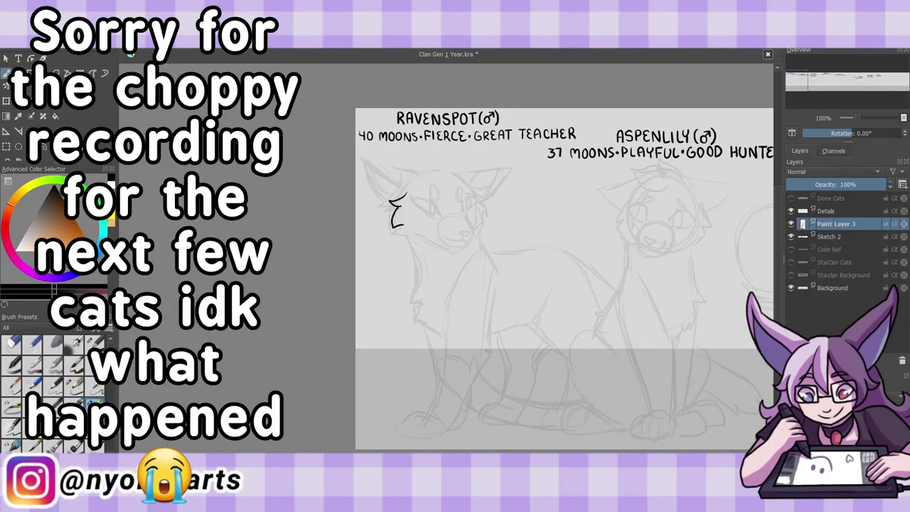
Ink Ravenspot's jaw, mouth and nose over the sketch.
mouse_move(393, 206)
left_mouse_down()
mouse_move(418, 240)
mouse_move(449, 253)
mouse_move(471, 244)
left_mouse_up()
left_click_drag(458, 233, 469, 242)
key("plus")
key("plus")
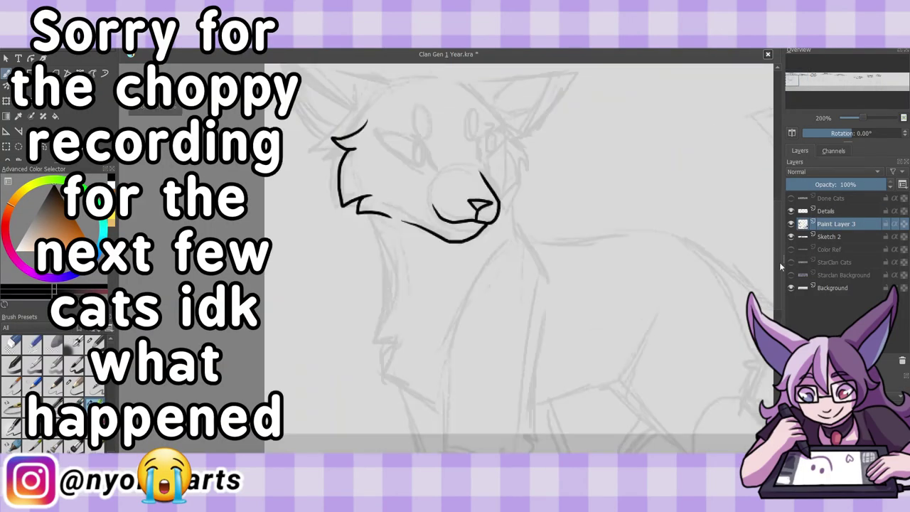
Ink the far side of Ravenspot's face, including the muzzle line and jagged cheek fur.
left_click_drag(475, 139, 475, 272)
left_click_drag(475, 338, 491, 347)
left_click_drag(500, 252, 528, 294)
mouse_move(522, 297)
left_mouse_down()
mouse_move(514, 348)
mouse_move(486, 364)
left_mouse_up()
Ink Ravenspot's eyes, oval brow marks and the top of his head.
mouse_move(501, 273)
left_mouse_down()
mouse_move(487, 303)
mouse_move(503, 277)
left_mouse_up()
left_click_drag(472, 246, 473, 274)
left_click_drag(424, 243, 439, 311)
key("e")
key("e")
left_click_drag(372, 275, 431, 307)
left_click_drag(391, 225, 448, 216)
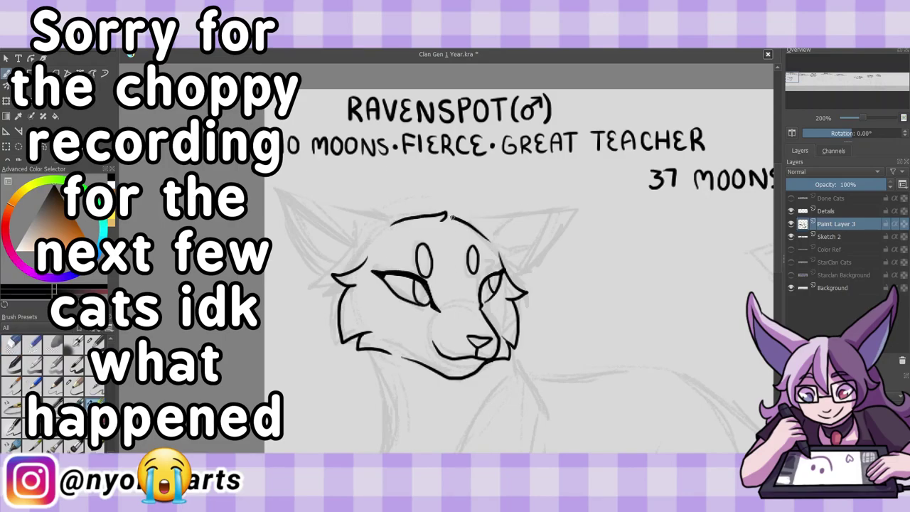
Ink both of Ravenspot's pointed ears and their inner fur over the sketch.
left_click_drag(292, 200, 362, 260)
left_click_drag(389, 219, 287, 197)
mouse_move(337, 282)
left_mouse_down()
mouse_move(288, 201)
mouse_move(312, 190)
mouse_move(307, 201)
left_mouse_up()
key("ctrl+z")
key("e")
key("e")
mouse_move(470, 224)
left_mouse_down()
mouse_move(572, 206)
mouse_move(510, 273)
left_mouse_up()
mouse_move(550, 226)
left_mouse_down()
mouse_move(516, 254)
mouse_move(523, 249)
left_mouse_up()
key("ctrl+z")
key("ctrl+z")
left_click_drag(572, 206, 512, 278)
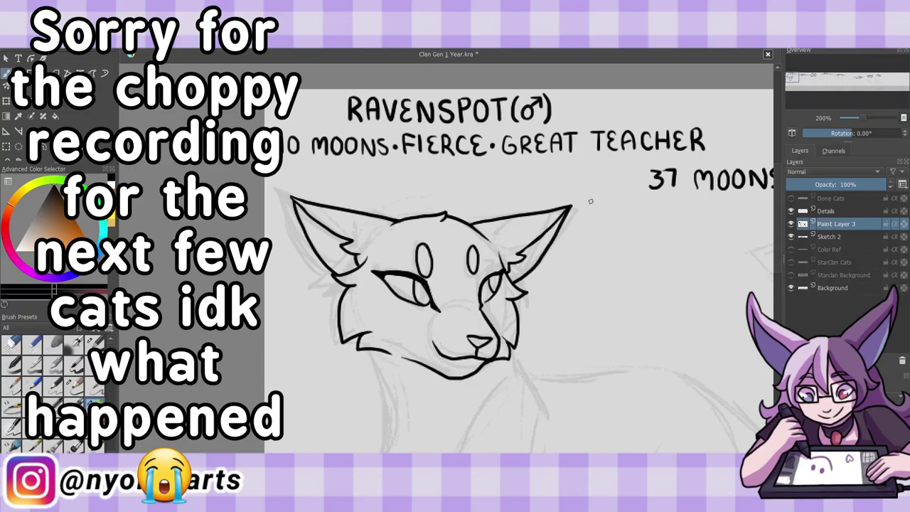
Ink Aspenlily's head over the sketch, including the hair tuft, cheek fur, muzzle and near eye.
scroll(519, 270, "down", 5)
scroll(554, 213, "up", 4)
left_click_drag(562, 182, 576, 199)
left_click_drag(610, 229, 591, 299)
left_click_drag(526, 220, 530, 291)
key("/")
left_click(95, 405)
mouse_move(528, 259)
left_mouse_down()
mouse_move(534, 295)
mouse_move(568, 306)
left_mouse_up()
mouse_move(576, 265)
left_mouse_down()
mouse_move(605, 260)
mouse_move(590, 266)
left_mouse_up()
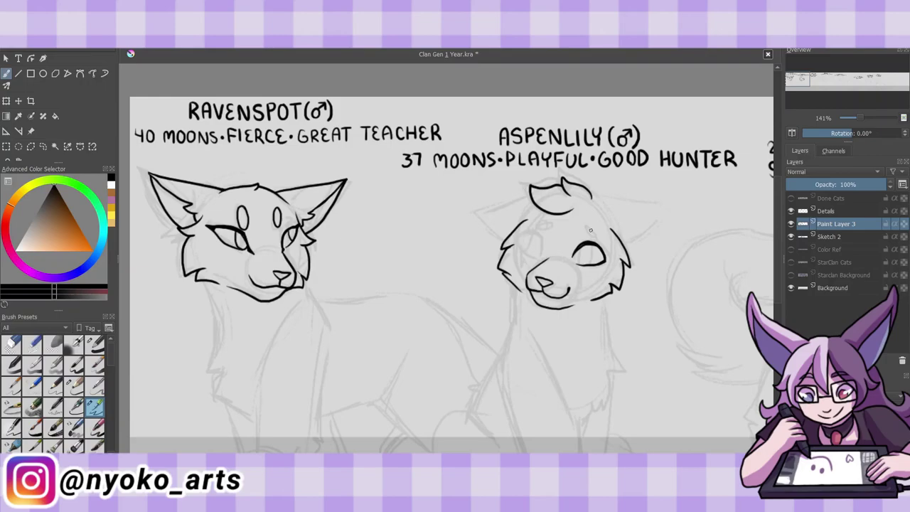
Ink Aspenlily's slit pupils, brow marks, chest, legs and haunch over the sketch.
left_click_drag(590, 230, 593, 237)
left_click_drag(577, 252, 603, 255)
left_click_drag(519, 238, 543, 246)
left_click_drag(535, 226, 546, 231)
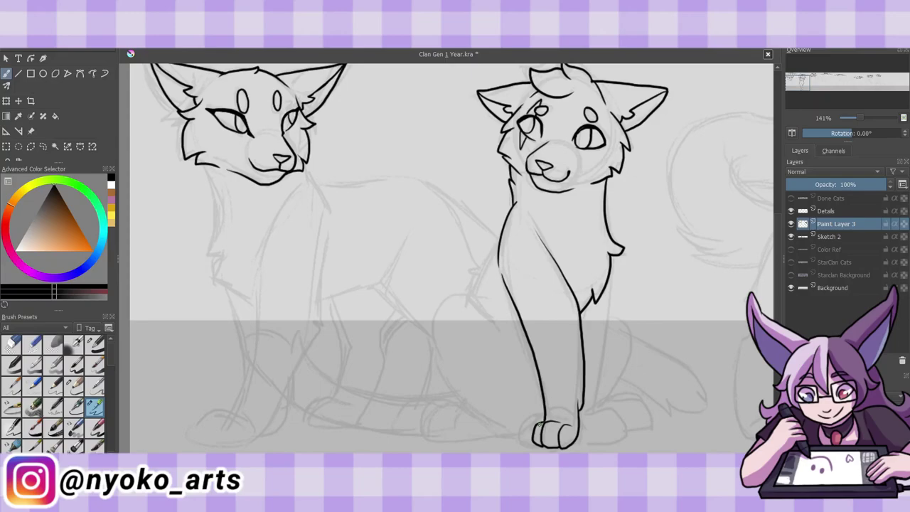
left_click_drag(502, 331, 519, 427)
left_click_drag(606, 256, 617, 437)
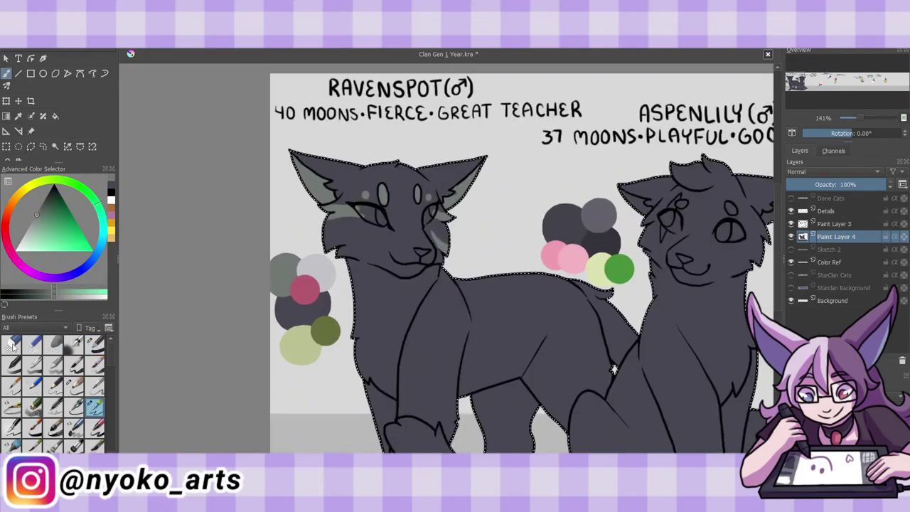
Paint grey-green stripes on Ravenspot's cheeks, neck, chest and front leg, with spots on the shoulder.
left_click_drag(336, 232, 368, 233)
left_click_drag(344, 240, 365, 244)
left_click_drag(426, 276, 404, 347)
left_click_drag(354, 336, 385, 336)
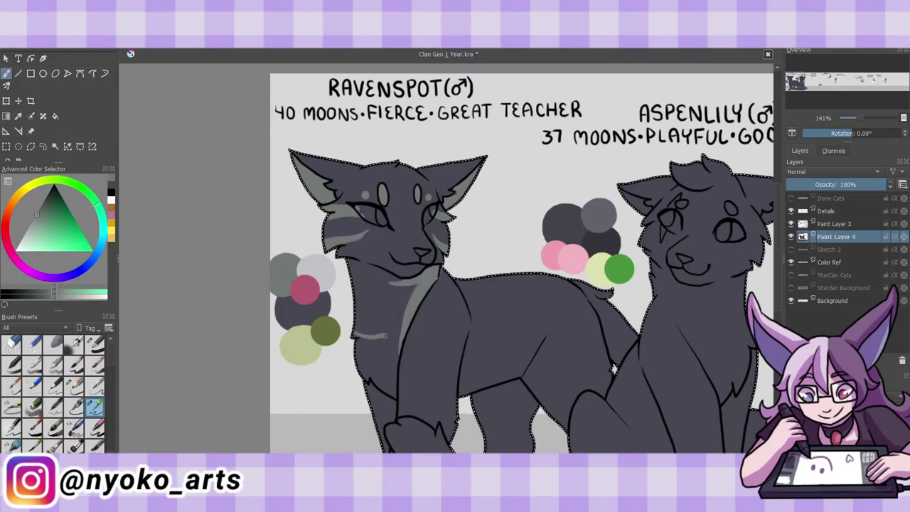
scroll(384, 336, "down", 2)
left_click_drag(433, 274, 441, 288)
mouse_move(427, 249)
left_mouse_down()
mouse_move(443, 347)
mouse_move(398, 357)
left_mouse_up()
left_click_drag(390, 354, 367, 360)
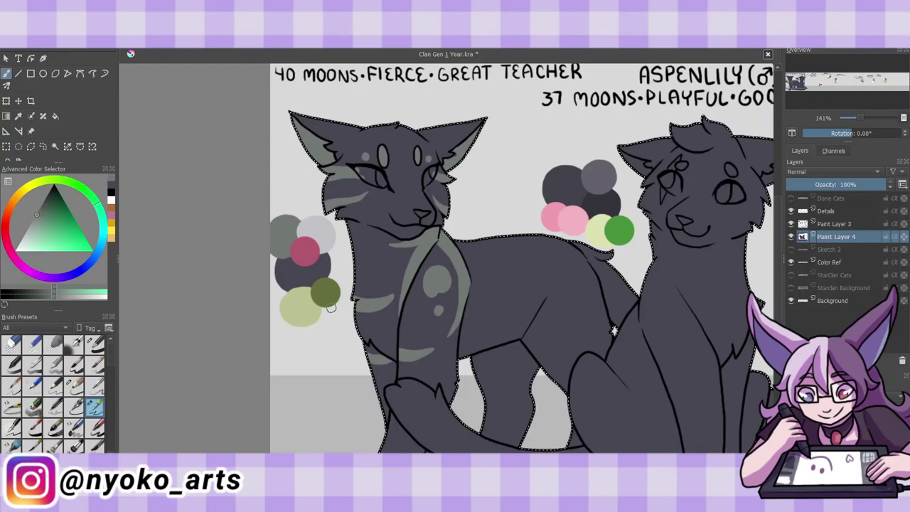
Paint grey-green stripes and spots along Ravenspot's back, flank, haunch and tail.
scroll(331, 307, "down", 2)
left_click_drag(491, 208, 498, 256)
left_click_drag(529, 207, 513, 262)
left_click_drag(562, 214, 574, 257)
left_click(534, 230)
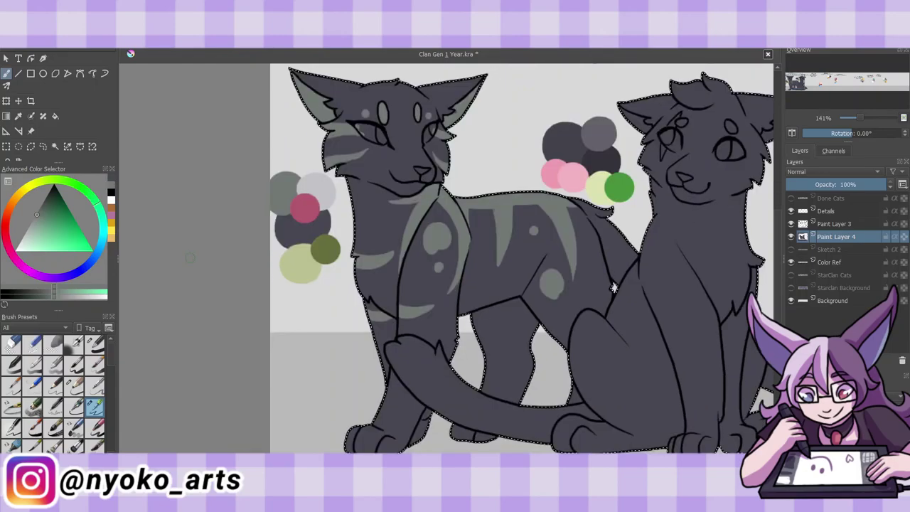
scroll(190, 258, "right", 3)
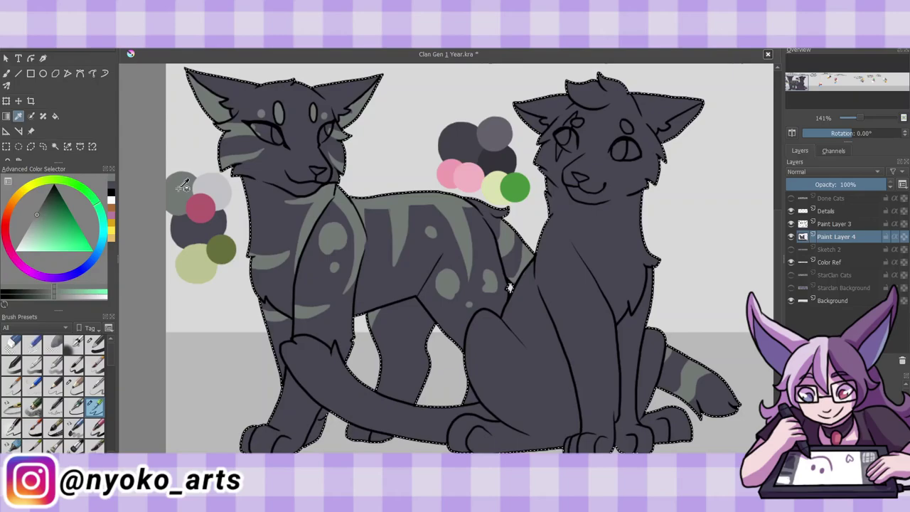
Paint Ravenspot's muzzle streak, chest patch and tail tip pale grey and his nose pink.
left_click_drag(307, 146, 316, 162)
left_click_drag(256, 242, 265, 264)
left_click(317, 169)
scroll(183, 186, "up", 1)
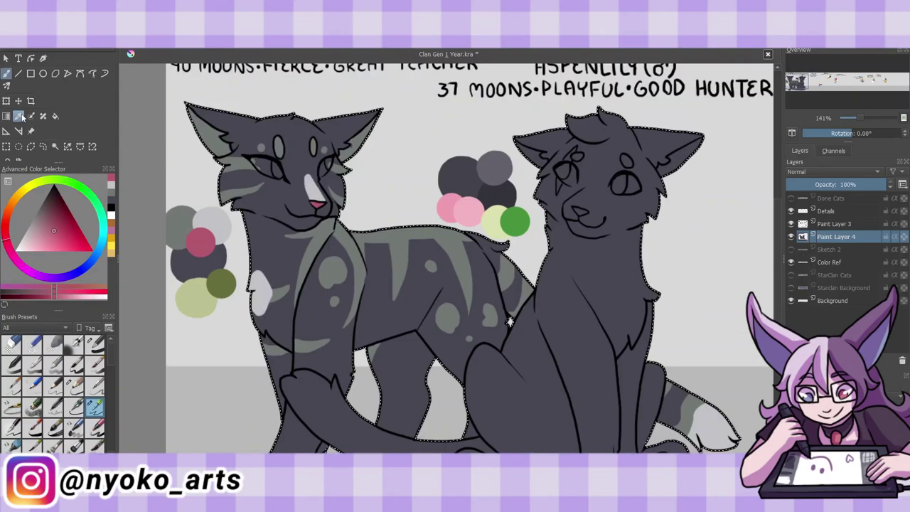
On a new layer, color Ravenspot's eyes yellow-green and olive, Aspenlily's eyes green, and Aspenlily's nose and eye scar pink.
left_click(902, 184)
scroll(510, 322, "down", 1)
left_click_drag(270, 136, 279, 143)
left_click_drag(323, 132, 330, 138)
left_click_drag(562, 142, 569, 151)
left_click_drag(620, 150, 628, 157)
left_click_drag(565, 126, 558, 160)
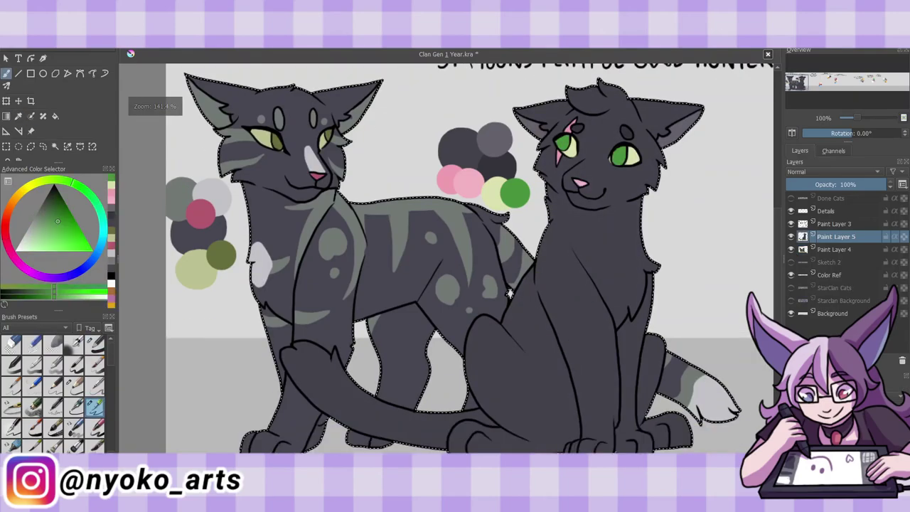
Rename the cats' line layer as Done Cats and merge the finished Ravenspot and Aspenlily artwork.
key("1")
double_click(846, 223)
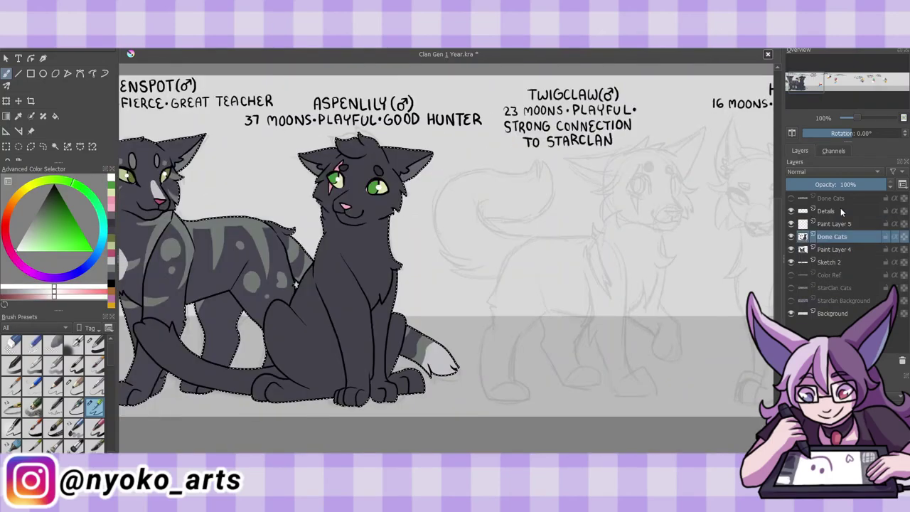
key("ctrl+e")
Ink Twigclaw's head outline, jaw, muzzle, mouth and nose over the sketch.
key("plus")
mouse_move(696, 184)
left_mouse_down()
mouse_move(547, 179)
mouse_move(583, 231)
left_mouse_up()
mouse_move(624, 192)
left_mouse_down()
mouse_move(592, 269)
mouse_move(665, 280)
left_mouse_up()
key("ctrl+z")
left_click_drag(607, 265, 699, 289)
left_click_drag(664, 260, 694, 271)
left_click_drag(704, 233, 694, 274)
left_click_drag(686, 261, 707, 266)
key("ctrl+z")
Ink Twigclaw's cheek fur, the far side of his face, and his eyes.
mouse_move(593, 222)
left_mouse_down()
mouse_move(570, 198)
mouse_move(583, 207)
left_mouse_up()
mouse_move(684, 169)
left_mouse_down()
mouse_move(721, 232)
mouse_move(694, 209)
mouse_move(698, 233)
left_mouse_up()
left_click_drag(686, 192, 695, 202)
left_click_drag(654, 188, 664, 199)
Ink Twigclaw's chest, shoulder, planted front leg and raised paw.
mouse_move(630, 228)
left_mouse_down()
mouse_move(663, 226)
mouse_move(640, 190)
mouse_move(627, 377)
left_mouse_up()
scroll(640, 249, "down", 1)
left_click_drag(602, 253, 581, 281)
scroll(583, 285, "down", 3)
left_click_drag(626, 353, 637, 389)
mouse_move(578, 244)
left_mouse_down()
mouse_move(583, 348)
mouse_move(660, 414)
left_mouse_up()
left_click_drag(627, 313, 701, 377)
left_click_drag(676, 297, 699, 332)
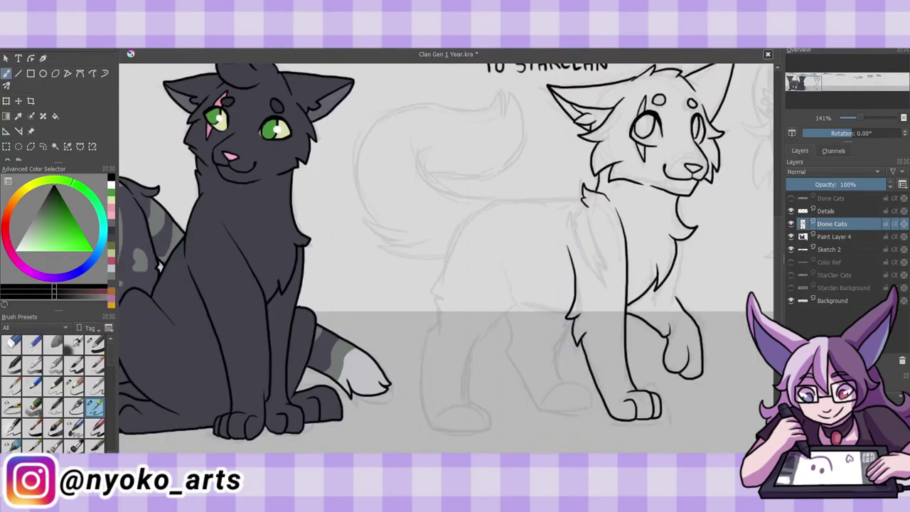
Ink Twigclaw's shoulder scar, back, belly and hind legs over the sketch.
left_click_drag(691, 237, 664, 317)
left_click_drag(585, 205, 604, 281)
left_click_drag(573, 214, 598, 279)
mouse_move(583, 194)
left_mouse_down()
mouse_move(498, 199)
mouse_move(437, 320)
mouse_move(477, 430)
mouse_move(488, 431)
mouse_move(514, 304)
left_mouse_up()
left_click_drag(501, 264, 569, 313)
left_click_drag(509, 316, 561, 412)
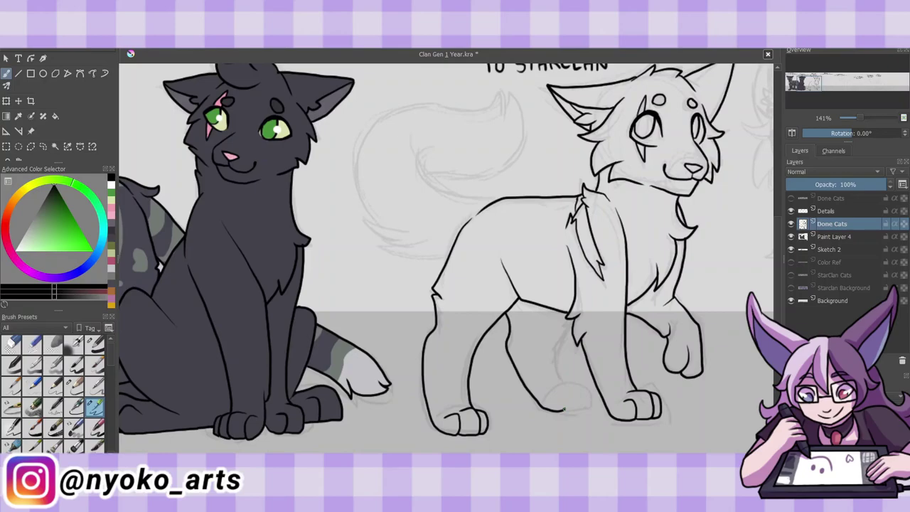
Ink Twigclaw's curled tail with its fluffy fur tufts.
scroll(777, 228, "up", 1)
scroll(778, 228, "up", 1)
left_click_drag(455, 259, 389, 267)
left_click_drag(408, 252, 369, 244)
key("ctrl+z")
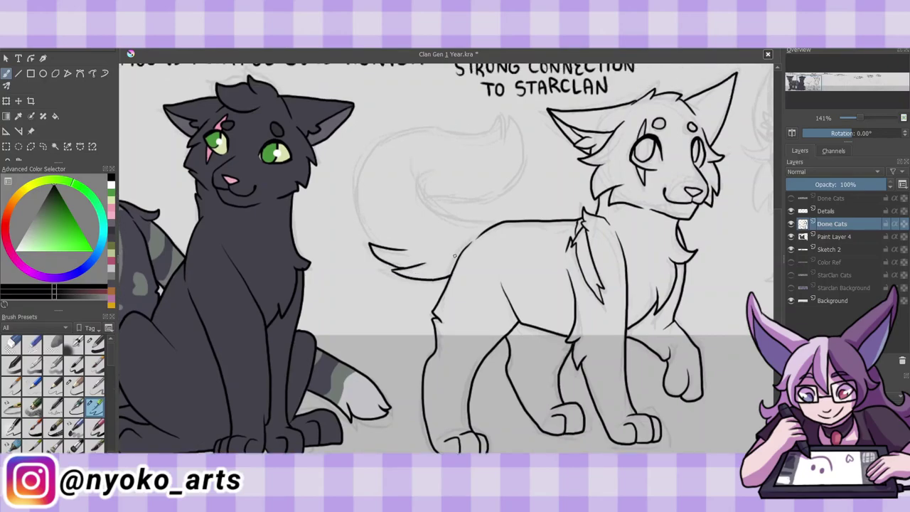
left_click_drag(439, 166, 493, 202)
mouse_move(369, 244)
left_mouse_down()
mouse_move(499, 130)
mouse_move(502, 196)
mouse_move(432, 200)
left_mouse_up()
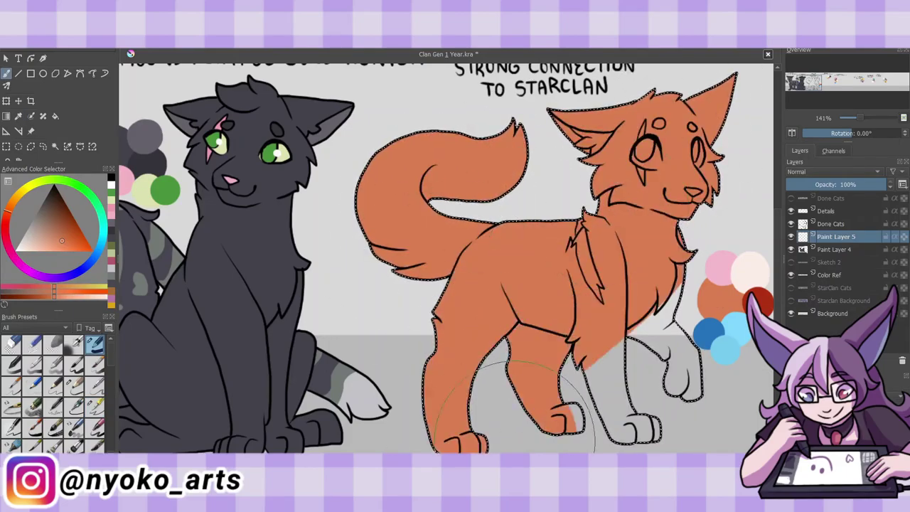
Add a layer above Twigclaw's orange base and paint his inner ear, muzzle and chest patch cream white.
key("Insert")
scroll(446, 259, "down", 2)
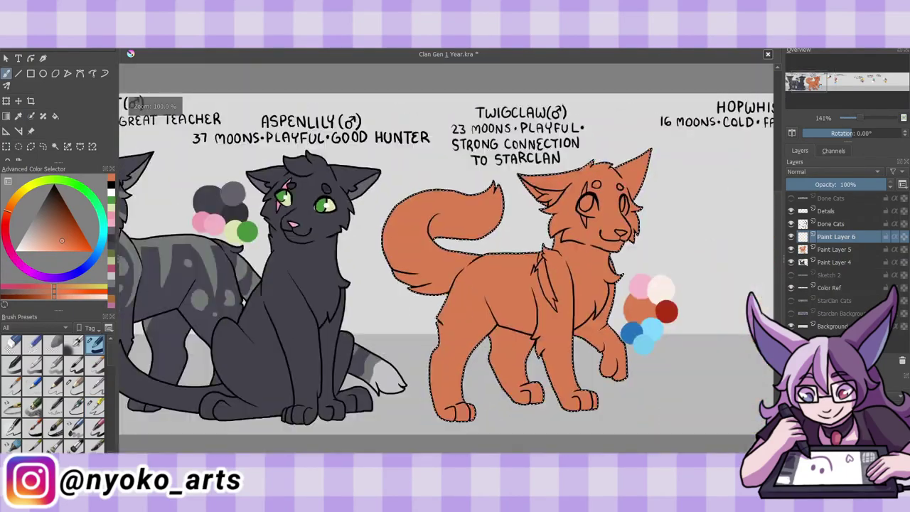
left_click(20, 249)
left_click(95, 405)
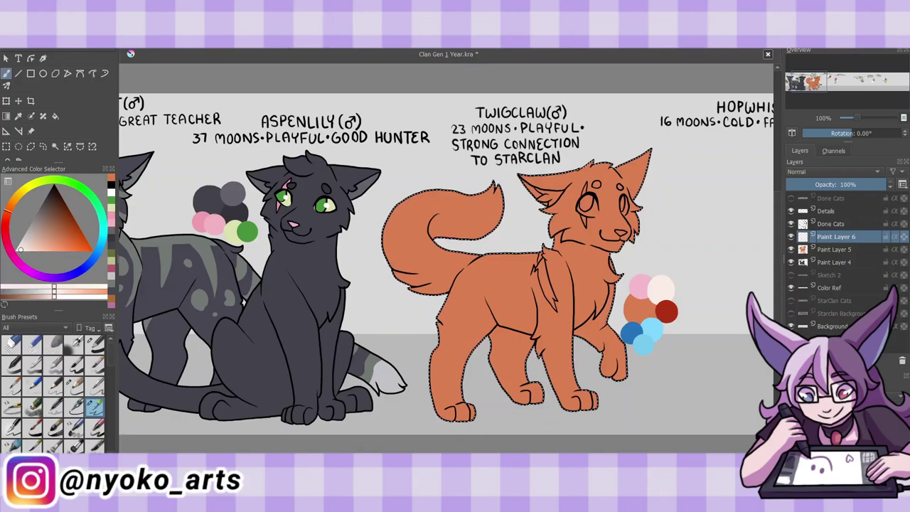
mouse_move(543, 193)
left_mouse_down()
mouse_move(553, 205)
mouse_move(546, 202)
left_mouse_up()
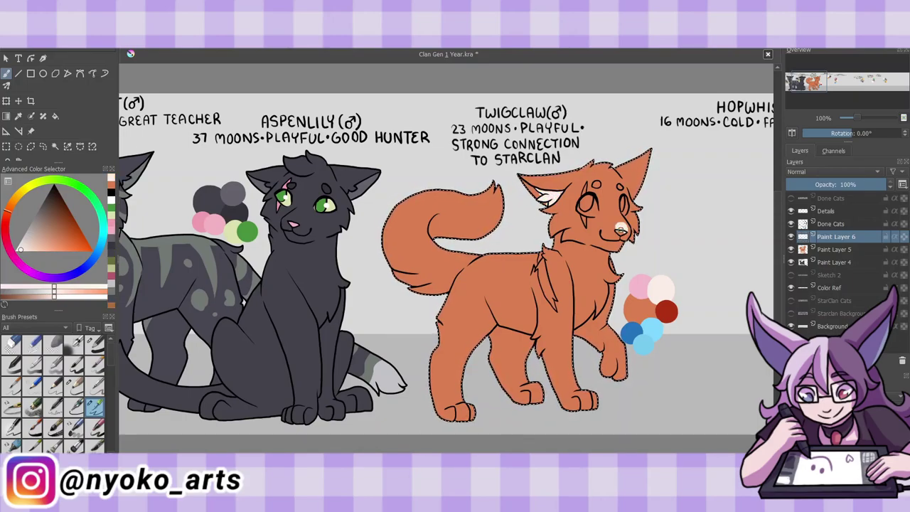
left_click_drag(594, 291, 599, 313)
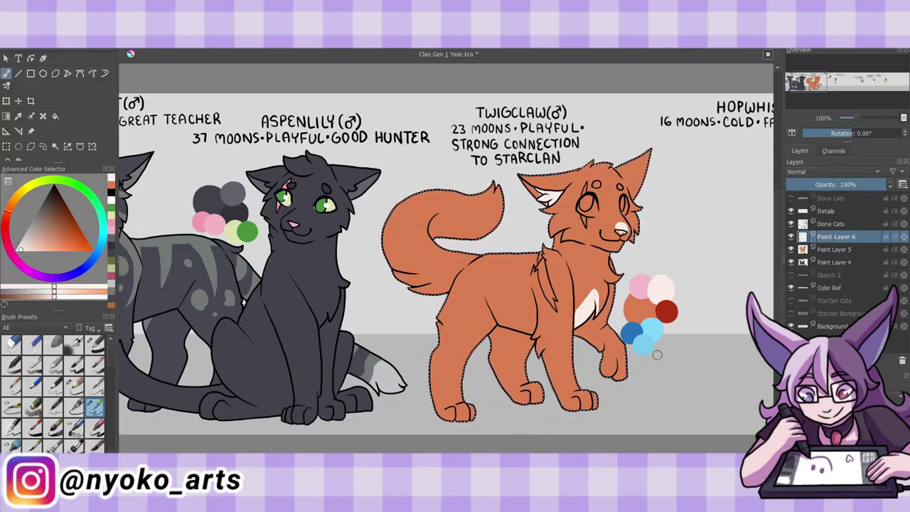
Paint a cream white sock on Twigclaw's near hind leg.
left_click(637, 307, "ctrl")
left_click(111, 187)
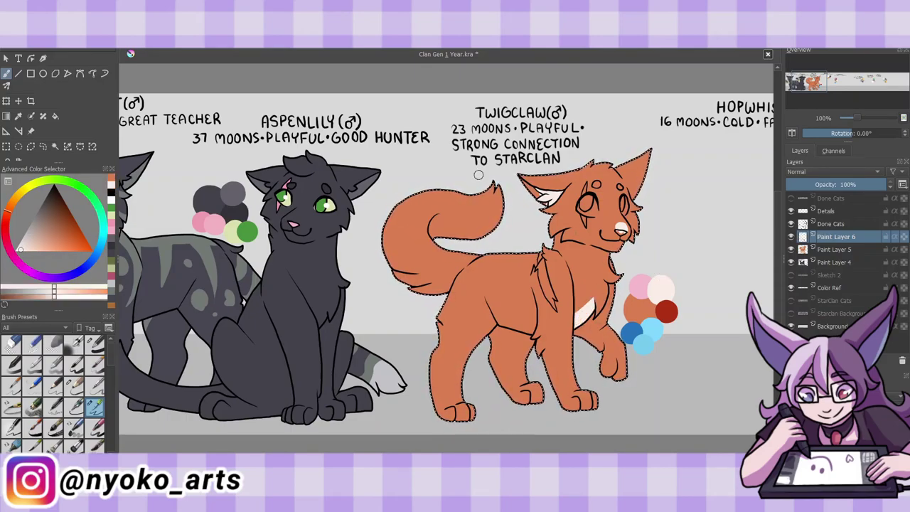
left_click_drag(471, 360, 437, 353)
key("/")
key("/")
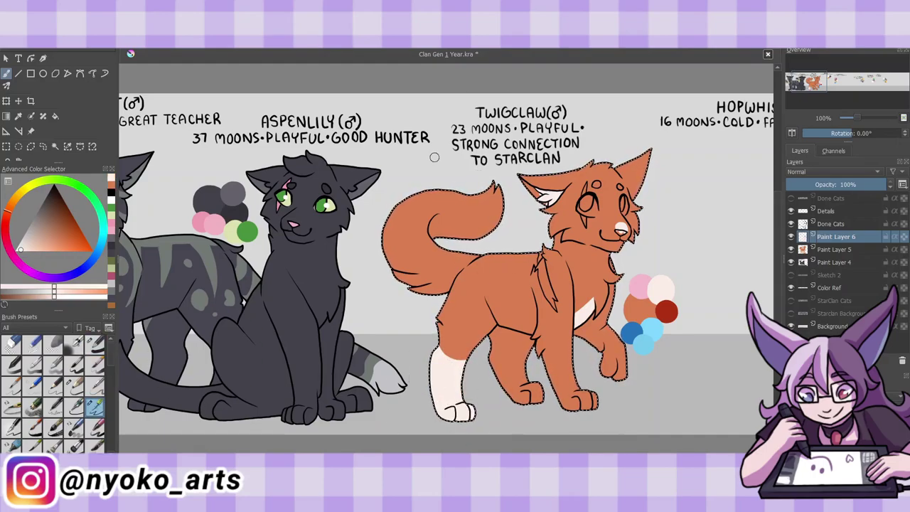
Paint Twigclaw's tail tip cream white, his brow marks dark red, and his nose and scars pink.
left_click(666, 311, "ctrl")
left_click(619, 187)
left_click(639, 286, "ctrl")
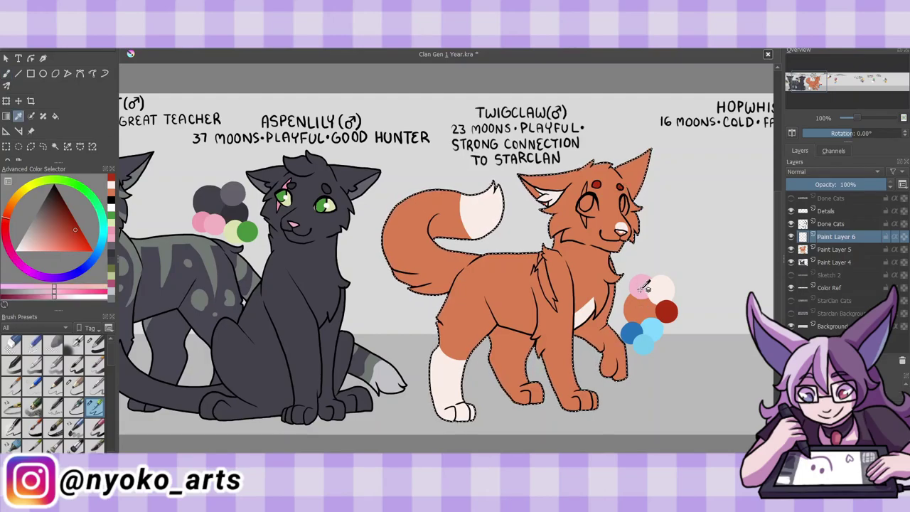
left_click_drag(621, 228, 628, 235)
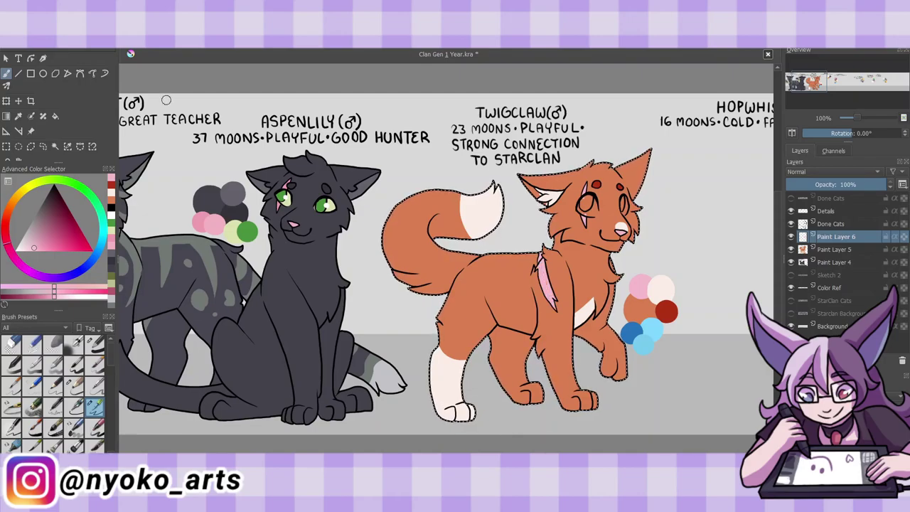
Fill Twigclaw's eyes light blue, deselect his silhouette and shade the eyes with a darker blue.
left_click(652, 328, "ctrl")
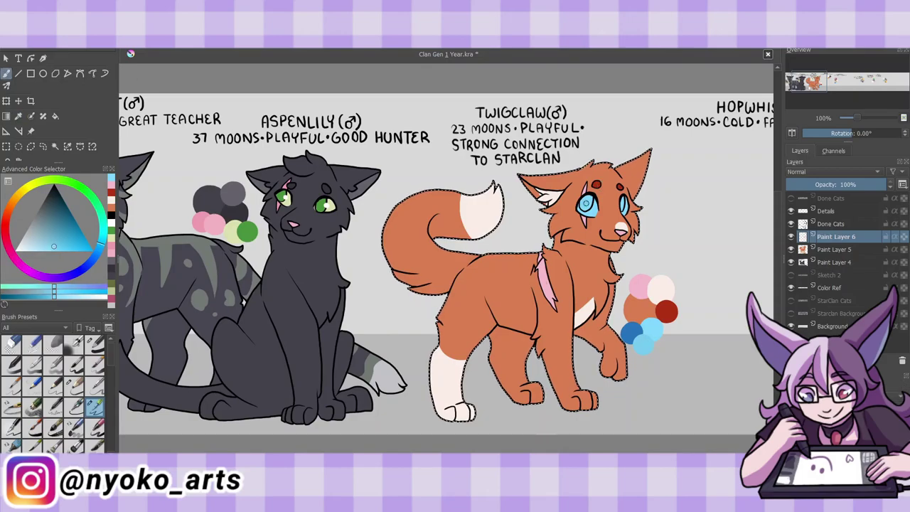
key("Insert")
key("ctrl+shift+a")
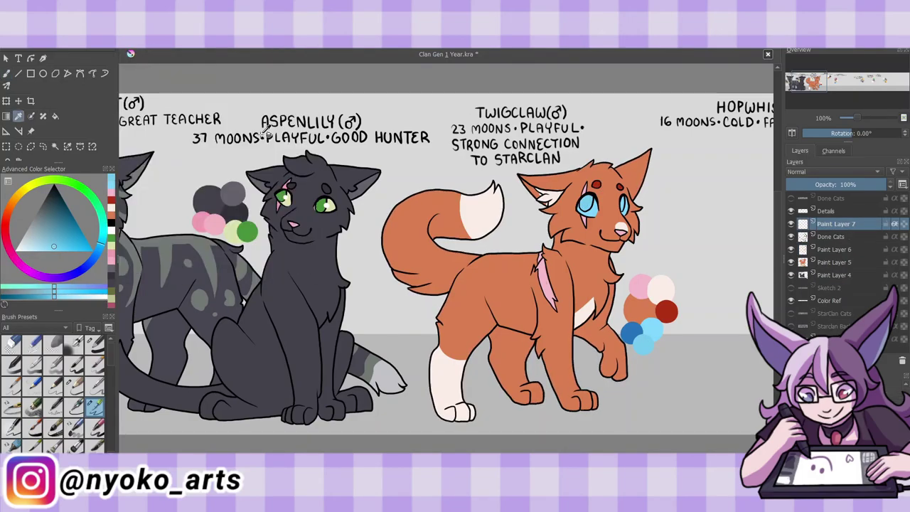
left_click(71, 232)
left_click_drag(579, 196, 591, 210)
key("ctrl+z")
key("ctrl+z")
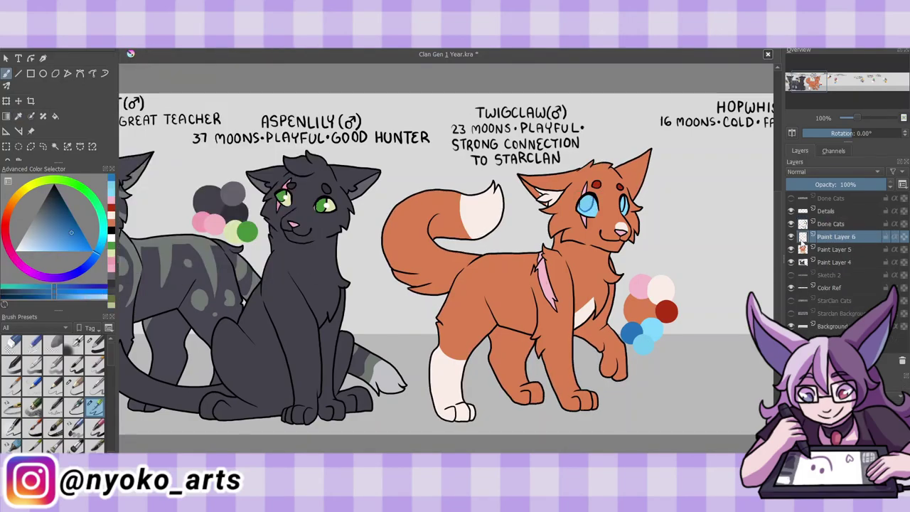
Merge Twigclaw's line and color layers, hide the color reference and save the drawing.
key("ctrl+z")
key("ctrl+z")
key("ctrl+z")
key("ctrl+z")
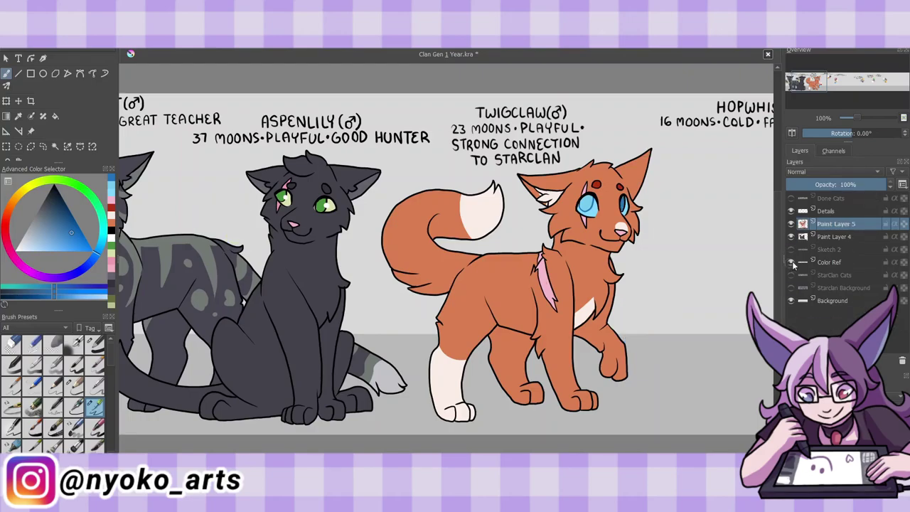
key("ctrl+s")
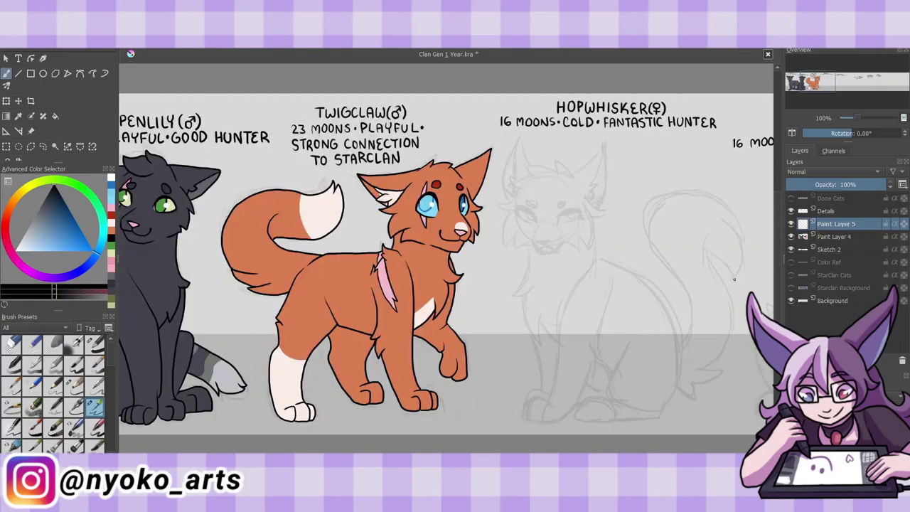
Ink Hopwhisker's ears, eyes, muzzle and cheek fur over the sketch.
left_click_drag(554, 180, 578, 170)
mouse_move(516, 186)
left_mouse_down()
mouse_move(604, 213)
mouse_move(562, 245)
mouse_move(513, 243)
mouse_move(556, 251)
left_mouse_up()
key("plus")
mouse_move(533, 214)
left_mouse_down()
mouse_move(398, 293)
mouse_move(439, 279)
mouse_move(441, 265)
left_mouse_up()
left_click_drag(475, 274, 506, 270)
left_click_drag(407, 250, 436, 208)
mouse_move(498, 208)
left_mouse_down()
mouse_move(546, 178)
mouse_move(546, 38)
left_mouse_up()
Ink Hopwhisker's neck, chest fur and both front legs with their paws.
left_click_drag(431, 174, 448, 299)
left_click_drag(532, 160, 461, 388)
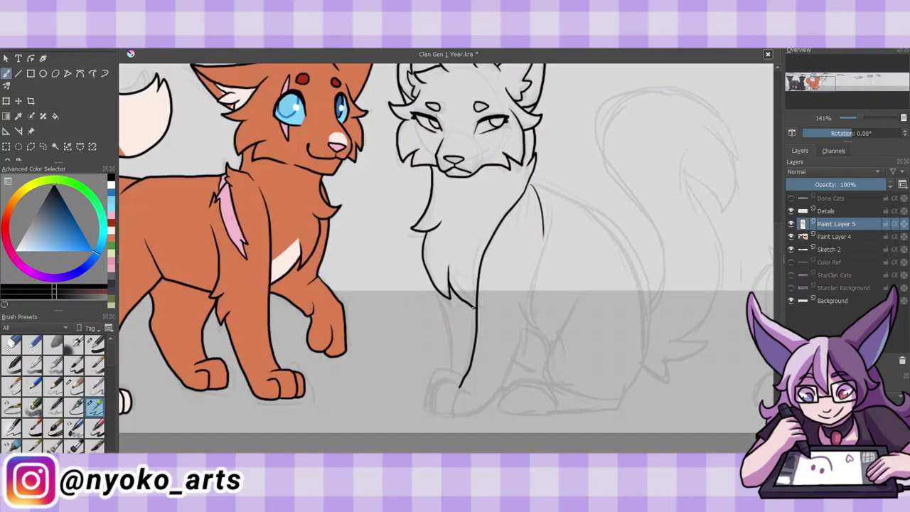
left_click_drag(448, 298, 427, 395)
left_click_drag(431, 384, 473, 416)
left_click_drag(527, 256, 528, 341)
Ink Hopwhisker's haunch, hind paw, back and long curved tail.
left_click_drag(583, 288, 562, 387)
left_click_drag(519, 398, 622, 408)
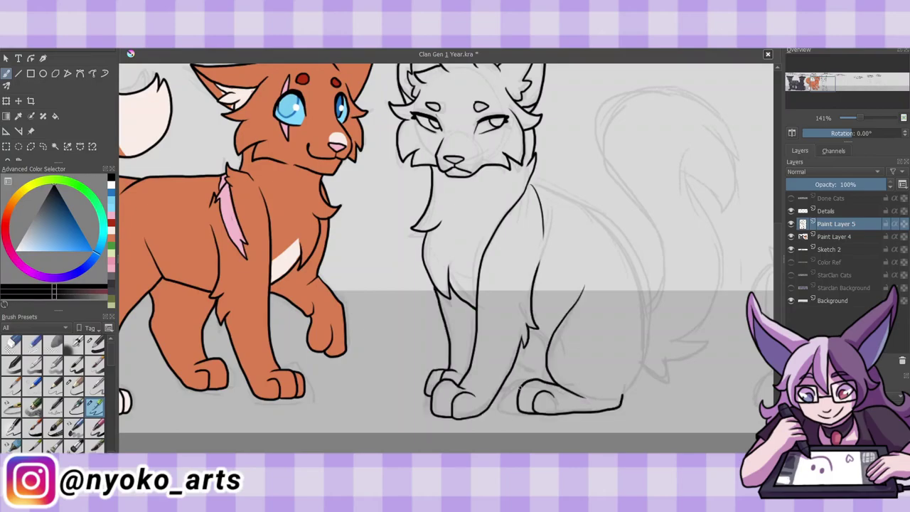
left_click_drag(520, 329, 519, 386)
left_click_drag(530, 245, 643, 423)
left_click_drag(718, 286, 647, 426)
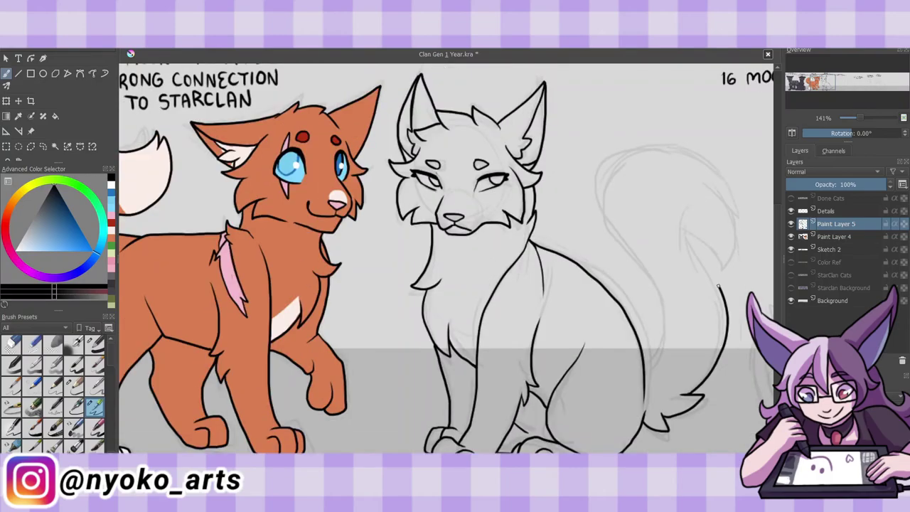
Add color layers for Hopwhisker, show the Color Ref layer and fill her selected silhouette with pale icy white.
key("minus")
key("Insert")
left_click(791, 261)
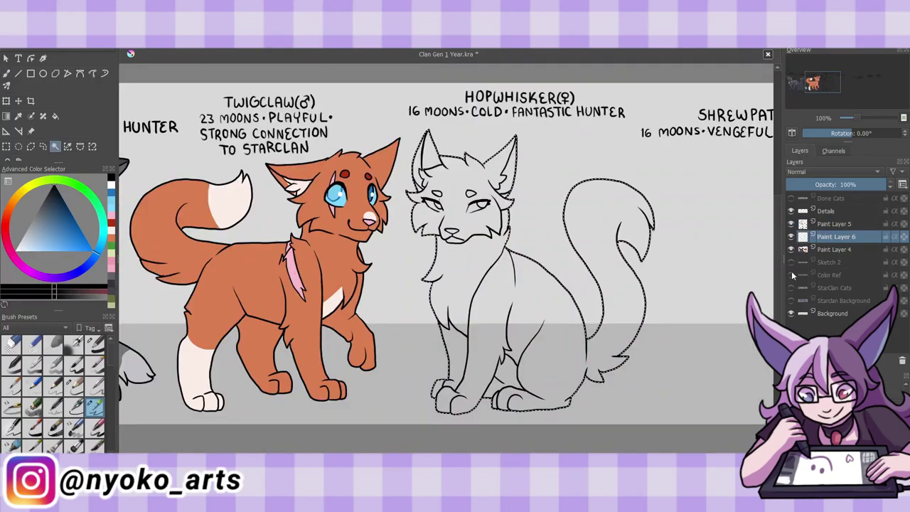
left_click(791, 275)
key("Insert")
key("shift+BackSpace")
Paint Hopwhisker's dark grey patches on the head, neck, back and tail, with spots on her side.
mouse_move(491, 156)
left_mouse_down()
mouse_move(500, 186)
mouse_move(427, 164)
left_mouse_up()
left_click_drag(498, 267, 558, 305)
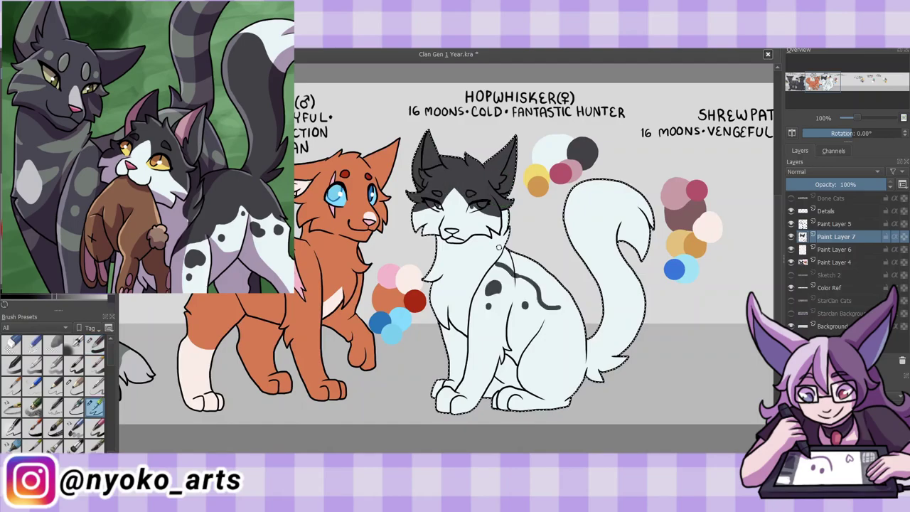
left_click_drag(498, 266, 569, 380)
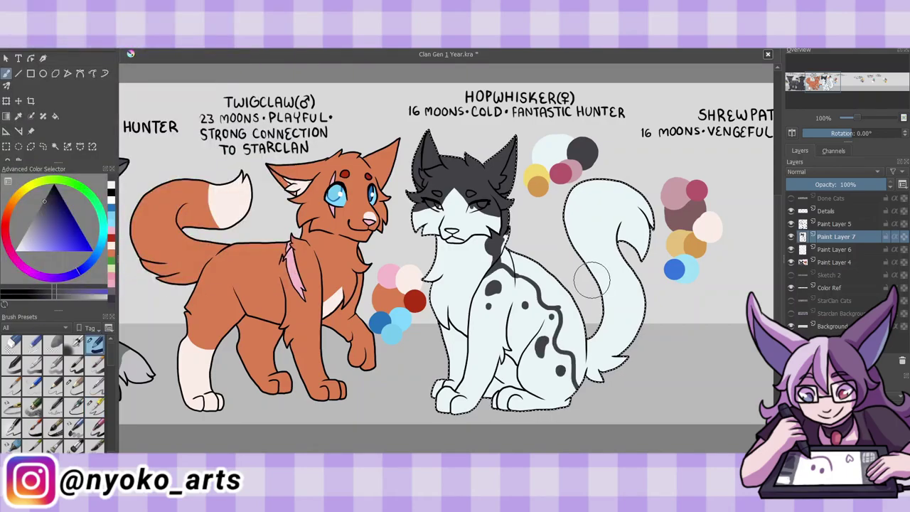
left_click_drag(591, 277, 625, 298)
Color Hopwhisker's inner ears and nose pink and her eyes yellow, deselect her silhouette and merge her layers.
key("ctrl+plus")
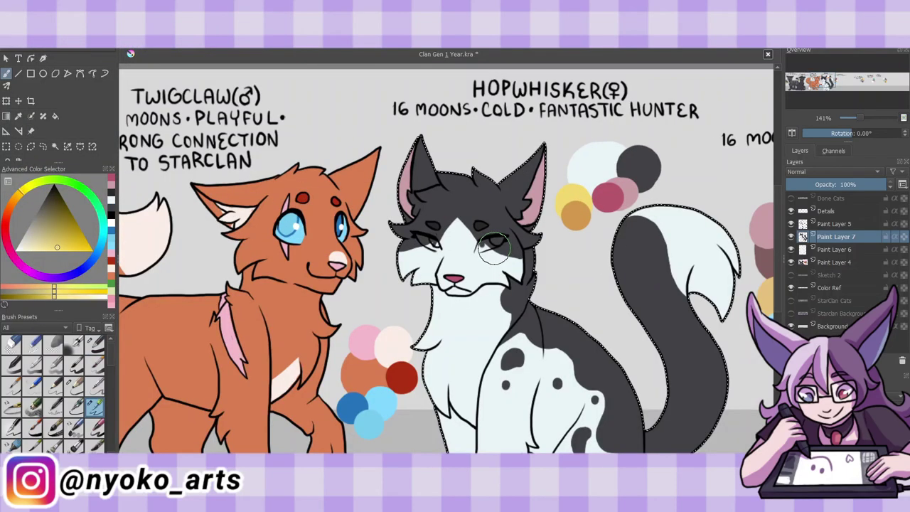
left_click_drag(494, 246, 430, 241)
key("ctrl+shift+a")
key("ctrl+e")
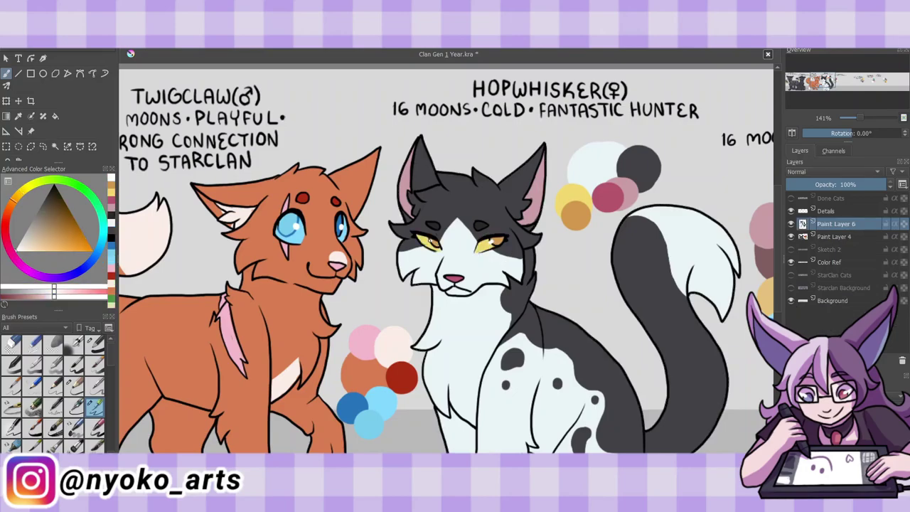
Ink Shrewpatch's head over the sketch.
key("ctrl+minus")
key("ctrl+plus")
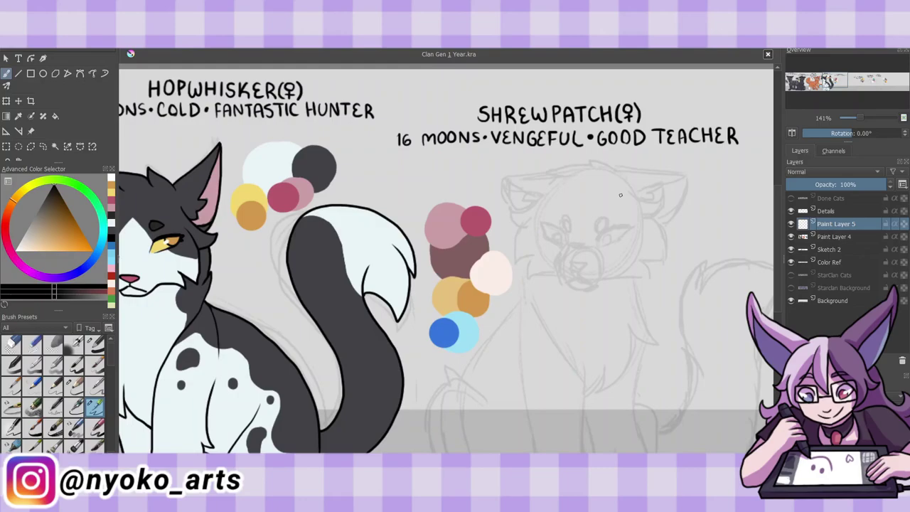
left_click_drag(620, 195, 482, 317)
scroll(482, 317, "down", 3)
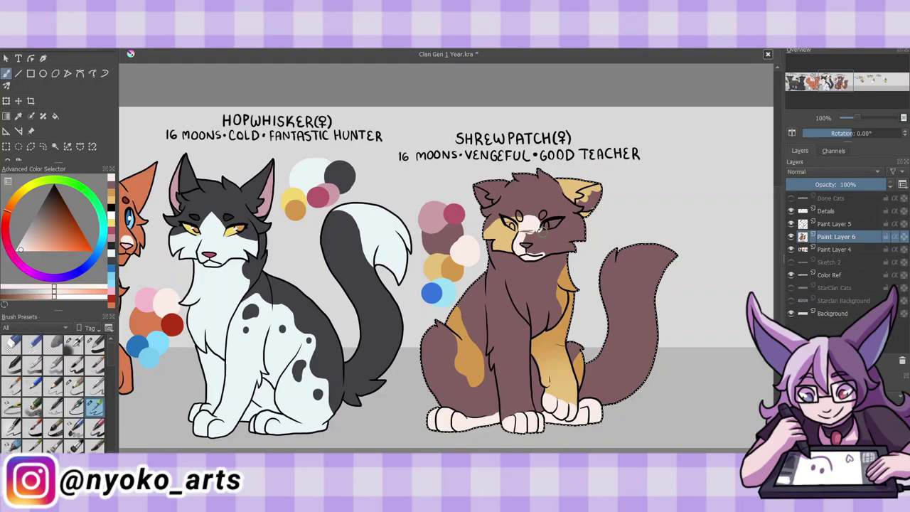
Switch to the line-art layer for work on Shrewpatch's face.
key("plus")
key("Page_Up")
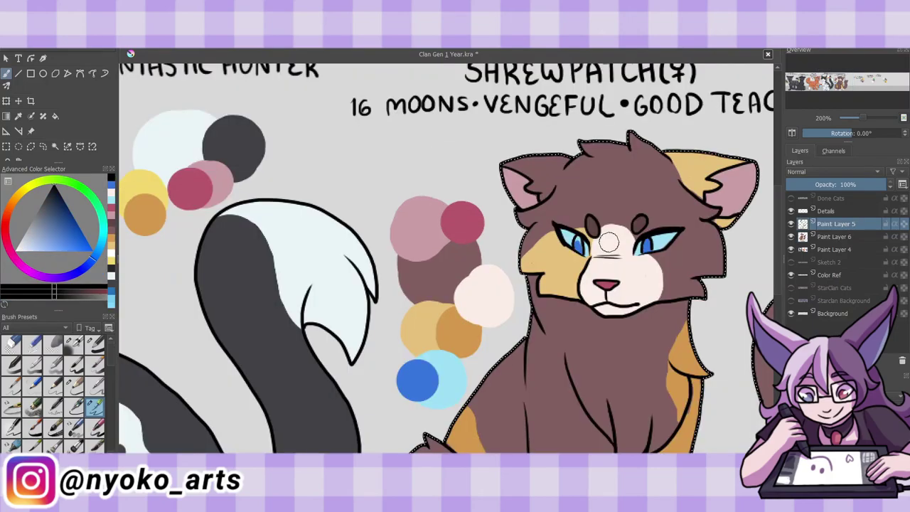